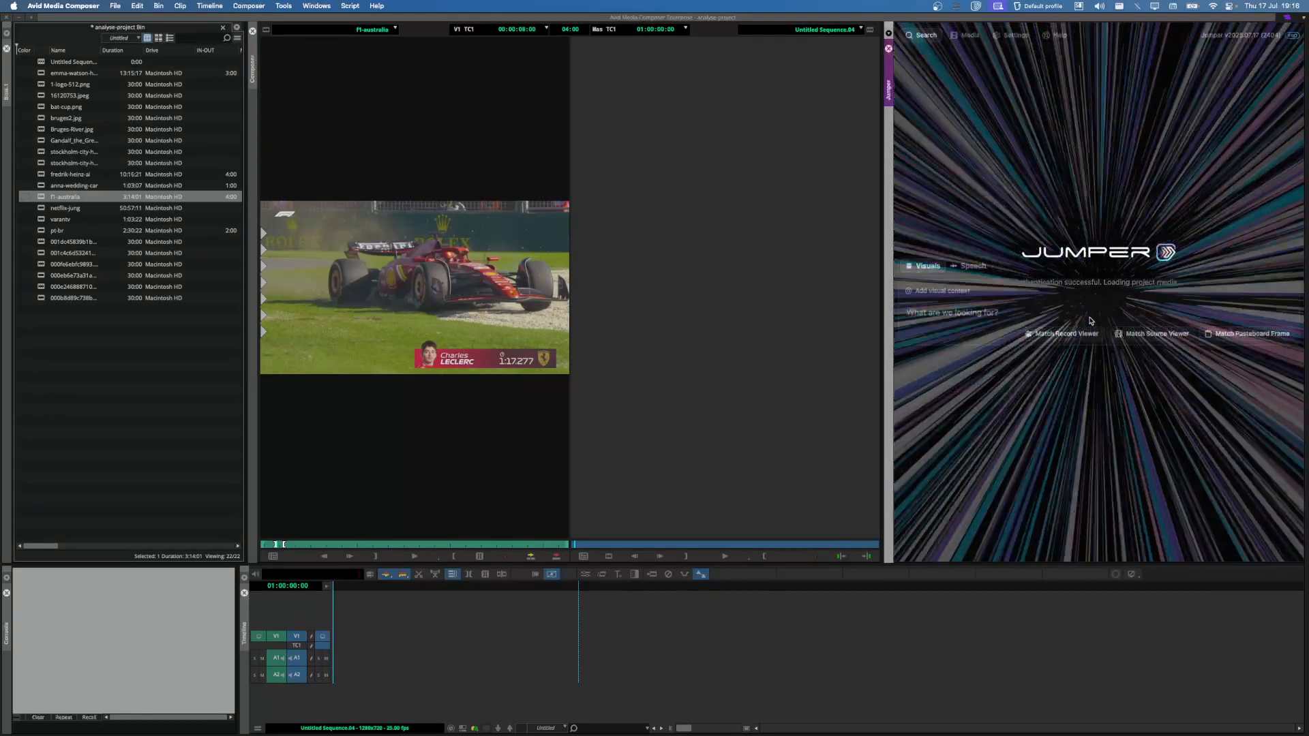
Step: Show Jumper's Media tab, with 0 files loaded, and clear the f1-australia bin selection
left_click(969, 38)
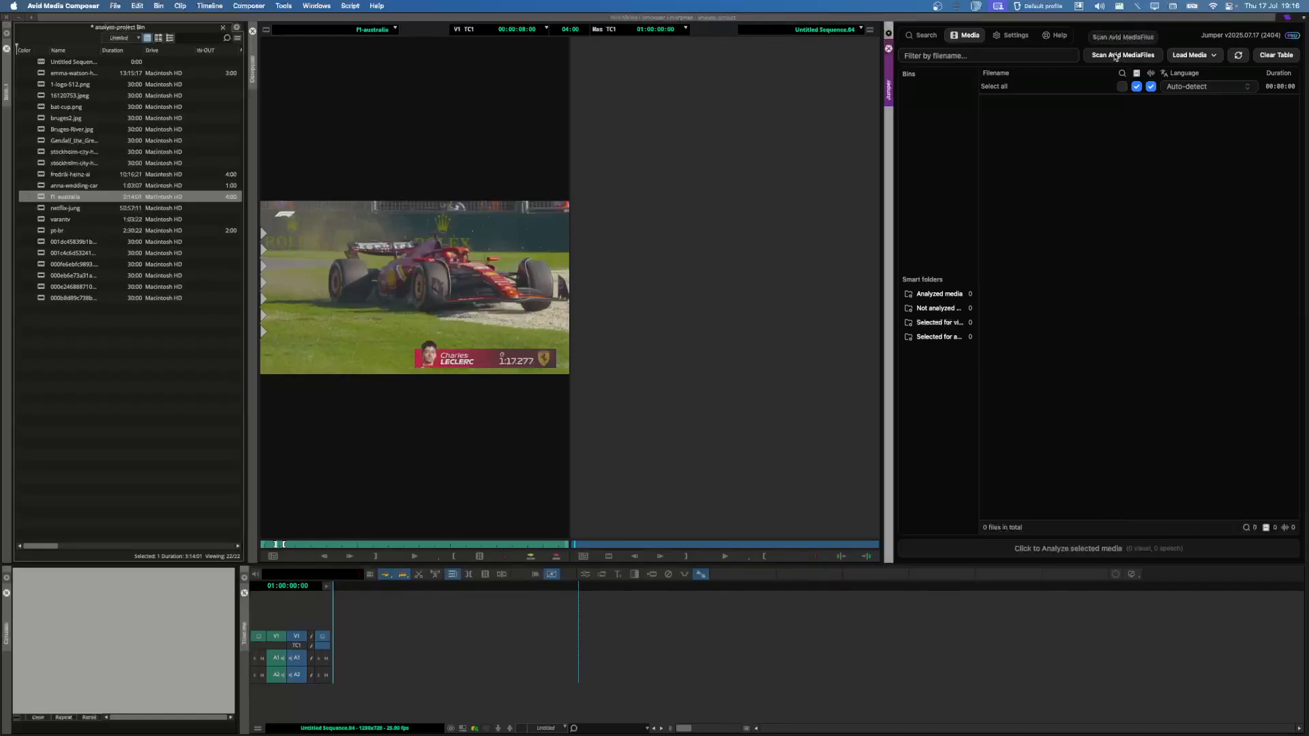
left_click(123, 362)
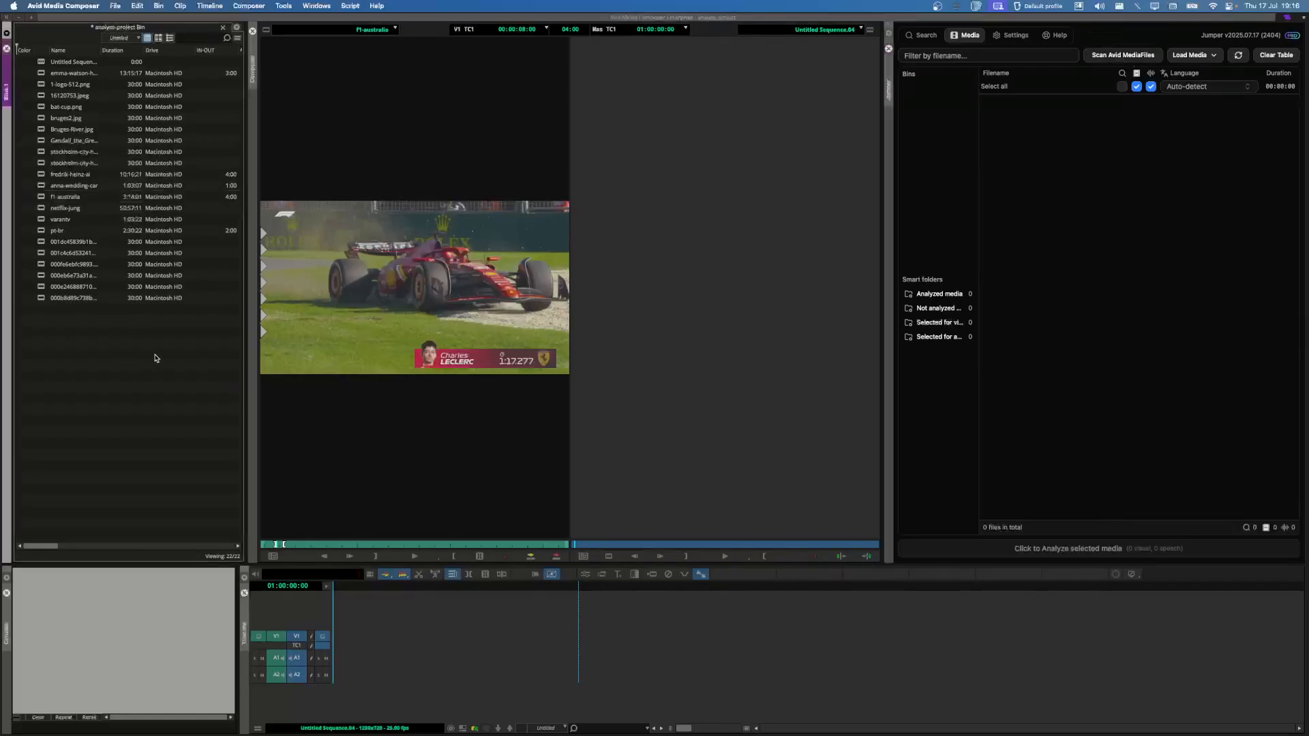
Step: Load all 22 bin clips into Jumper as selected clips, then return to Search
left_click_drag(155, 358, 28, 63)
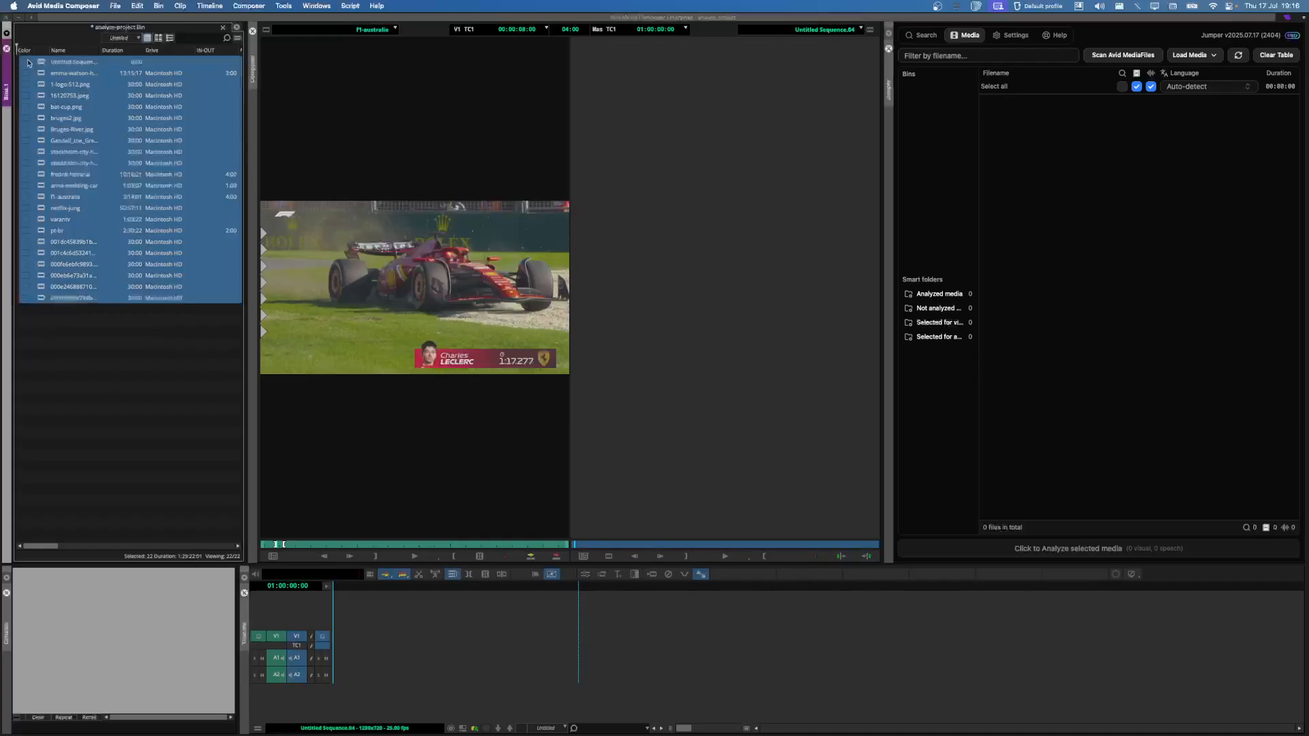
left_click(1205, 55)
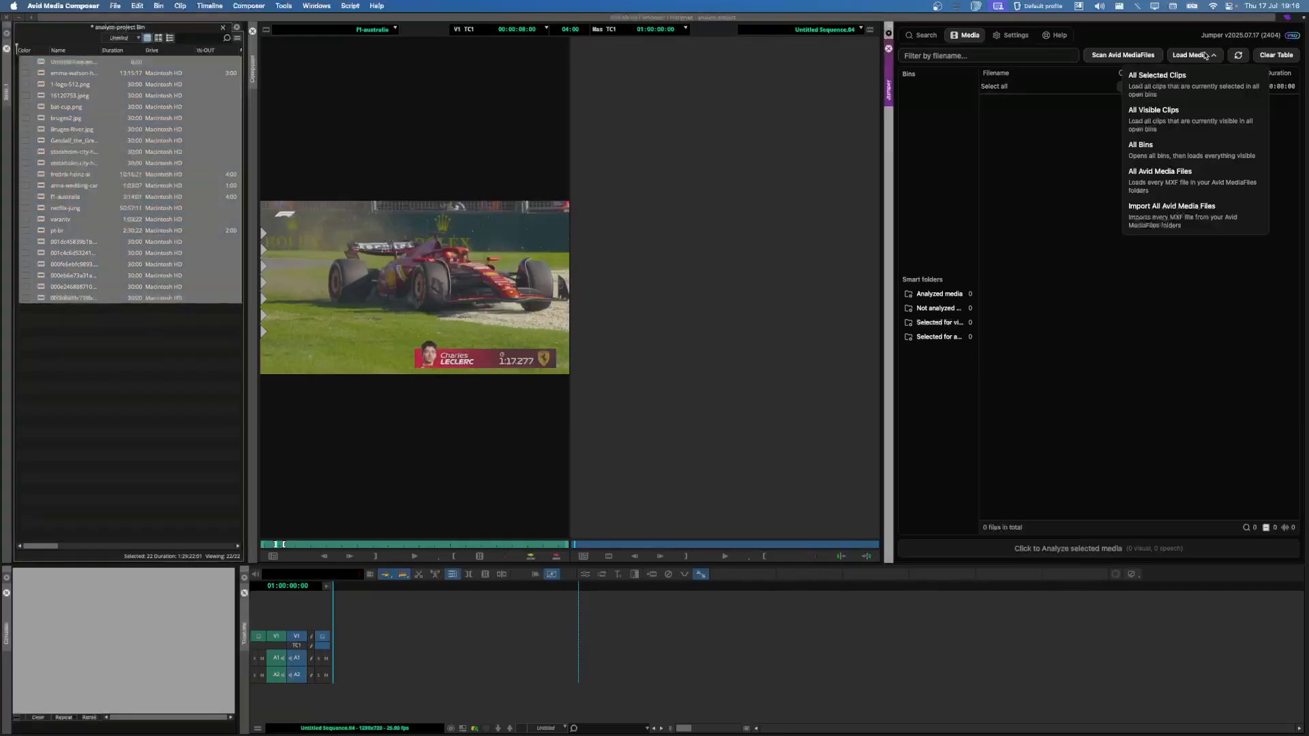
left_click(1170, 80)
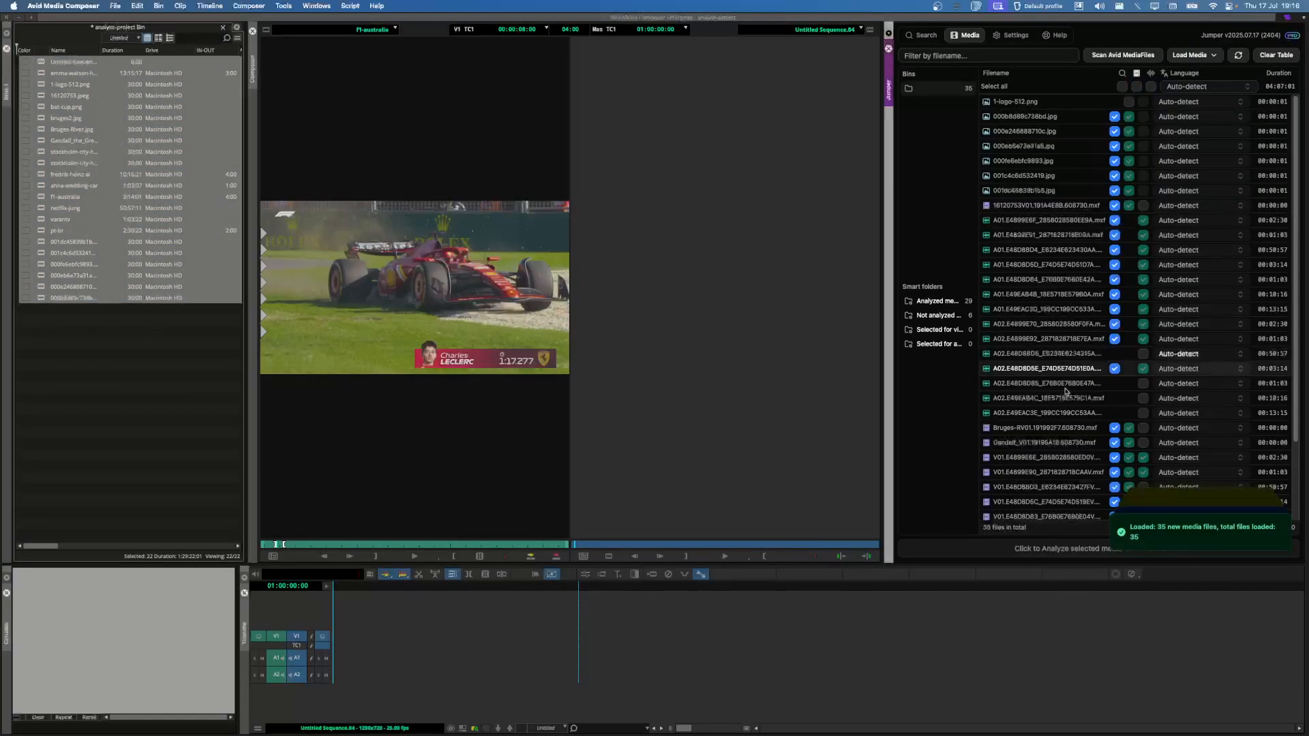
left_click(922, 35)
Step: Preview netflix-jung, varantv and f1-australia in the source monitor, then ready the search field
left_click(143, 373)
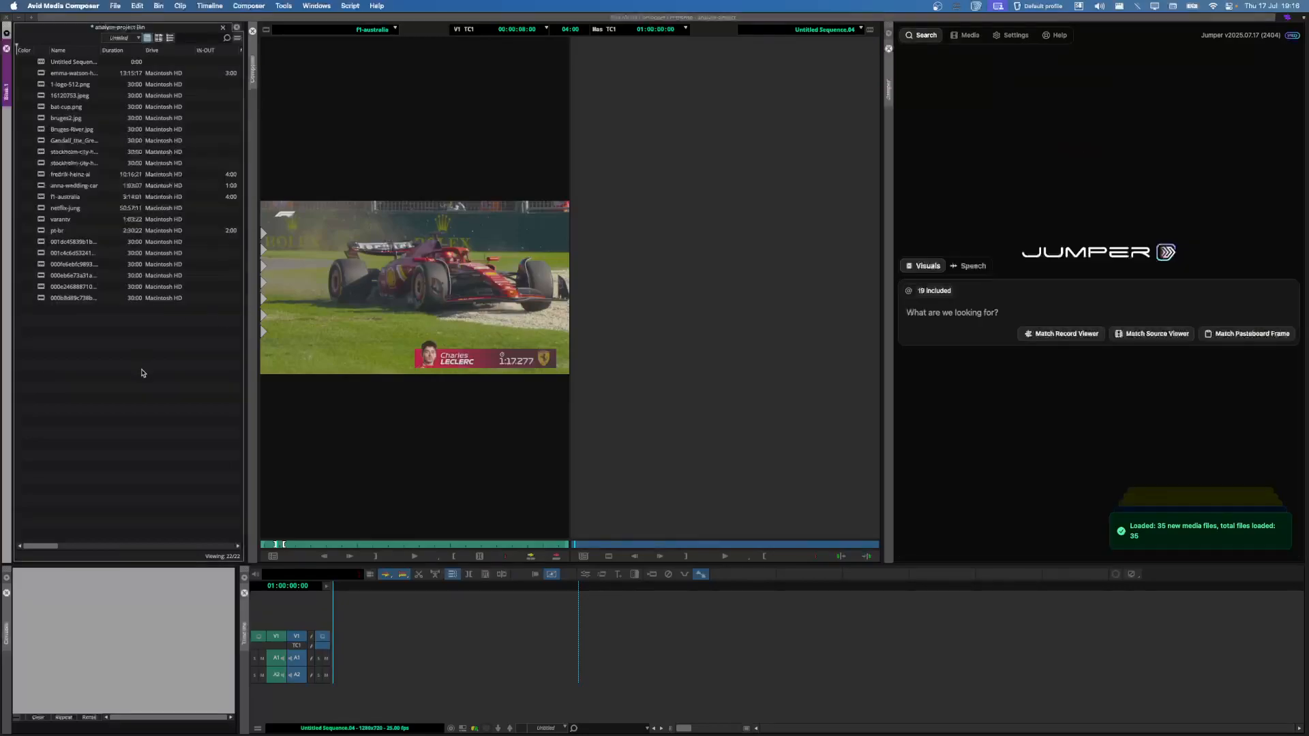
double_click(46, 210)
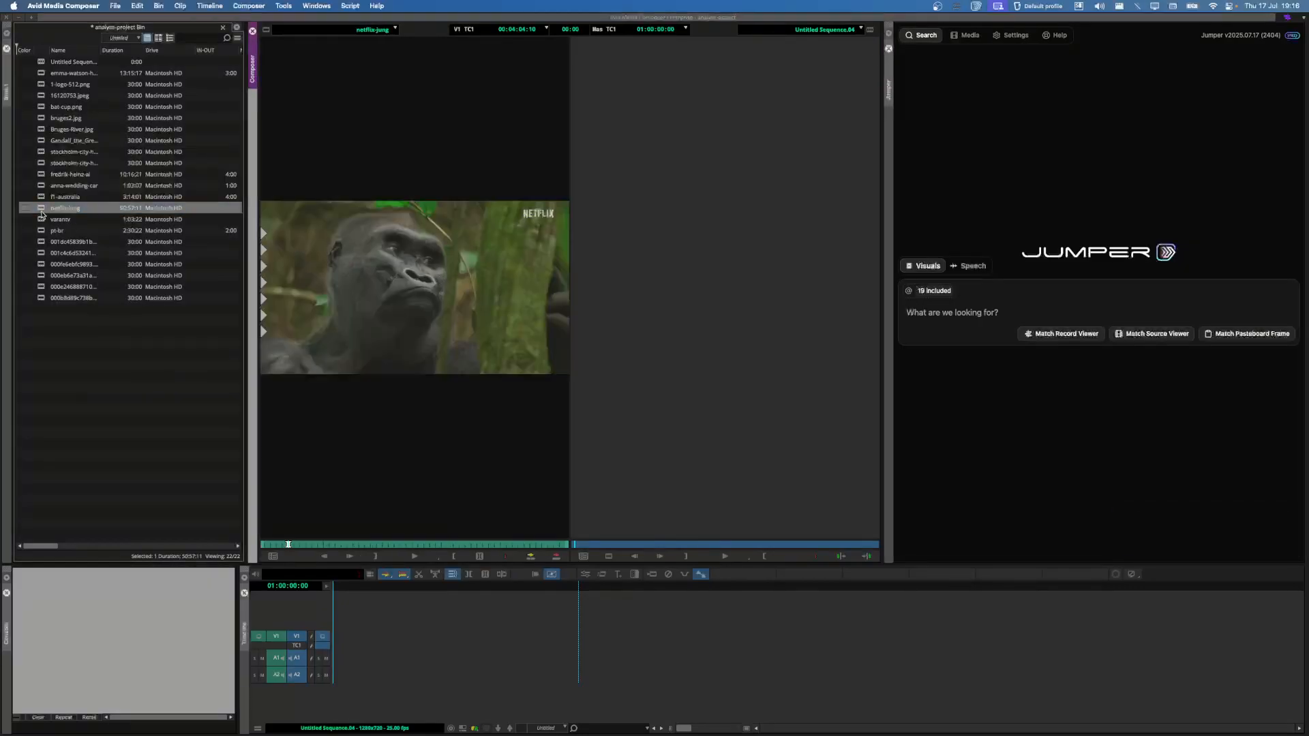
double_click(40, 220)
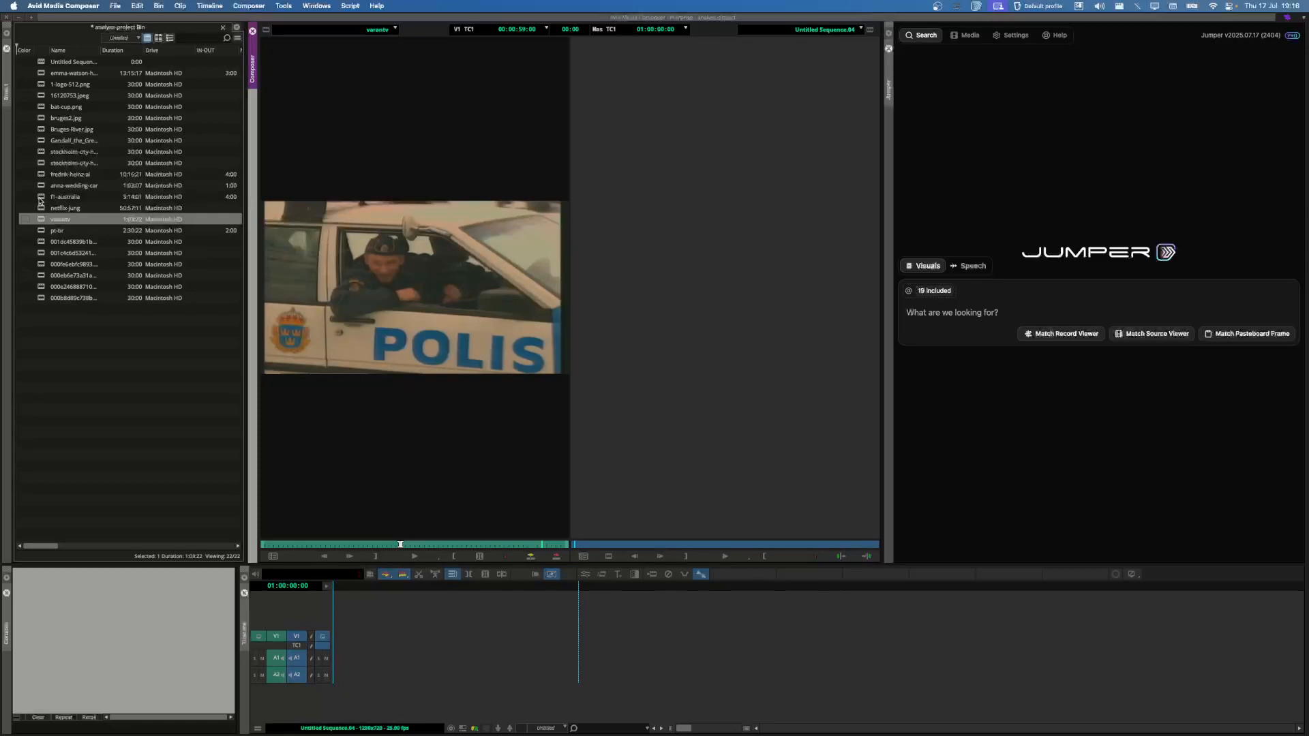
double_click(40, 199)
left_click(1001, 311)
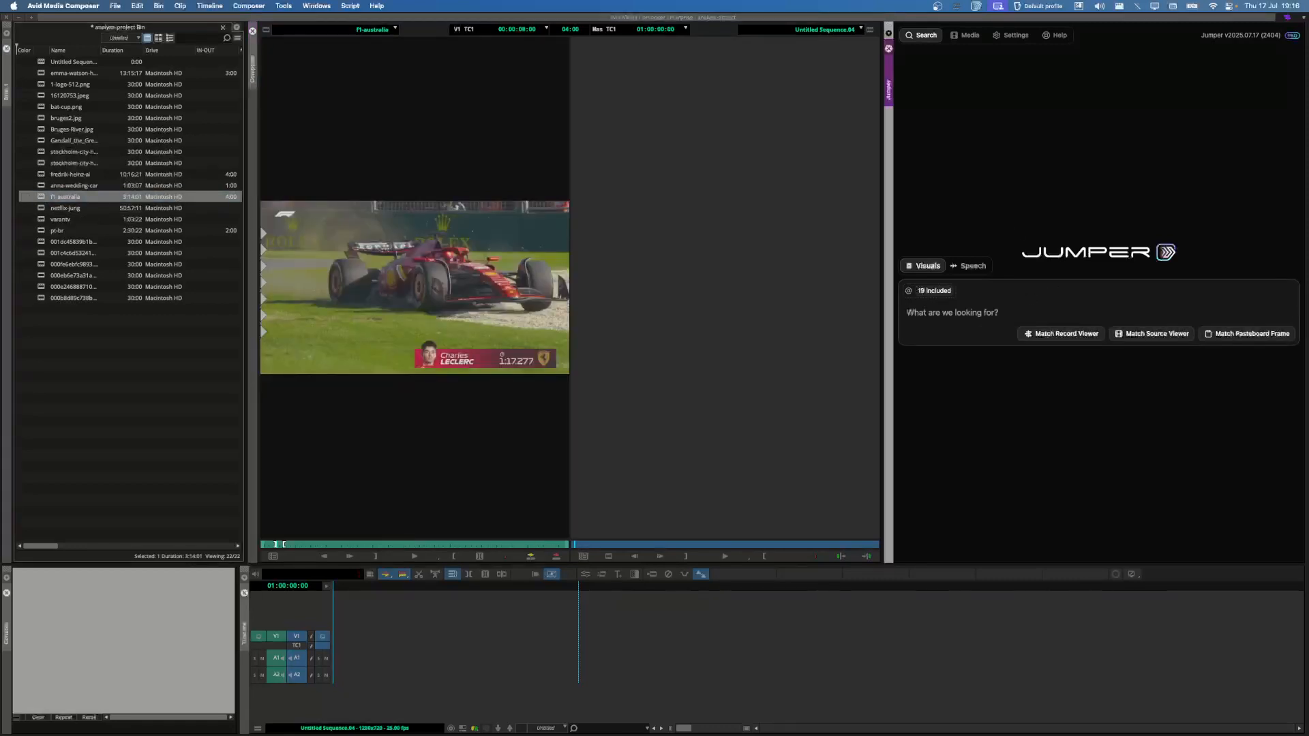
Step: Run a 'red f1 car' visual search and enlarge the result thumbnails
type("red f1 car")
key("Return")
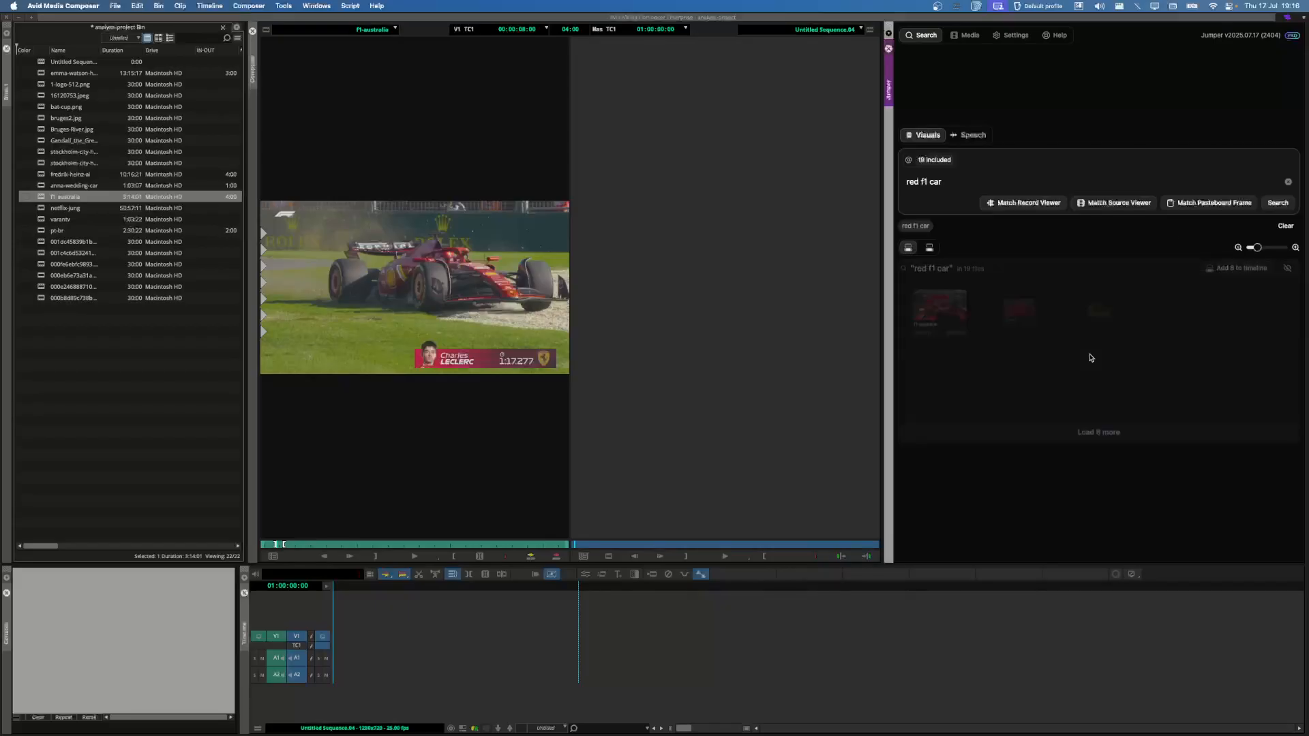
left_click_drag(1258, 251, 1263, 252)
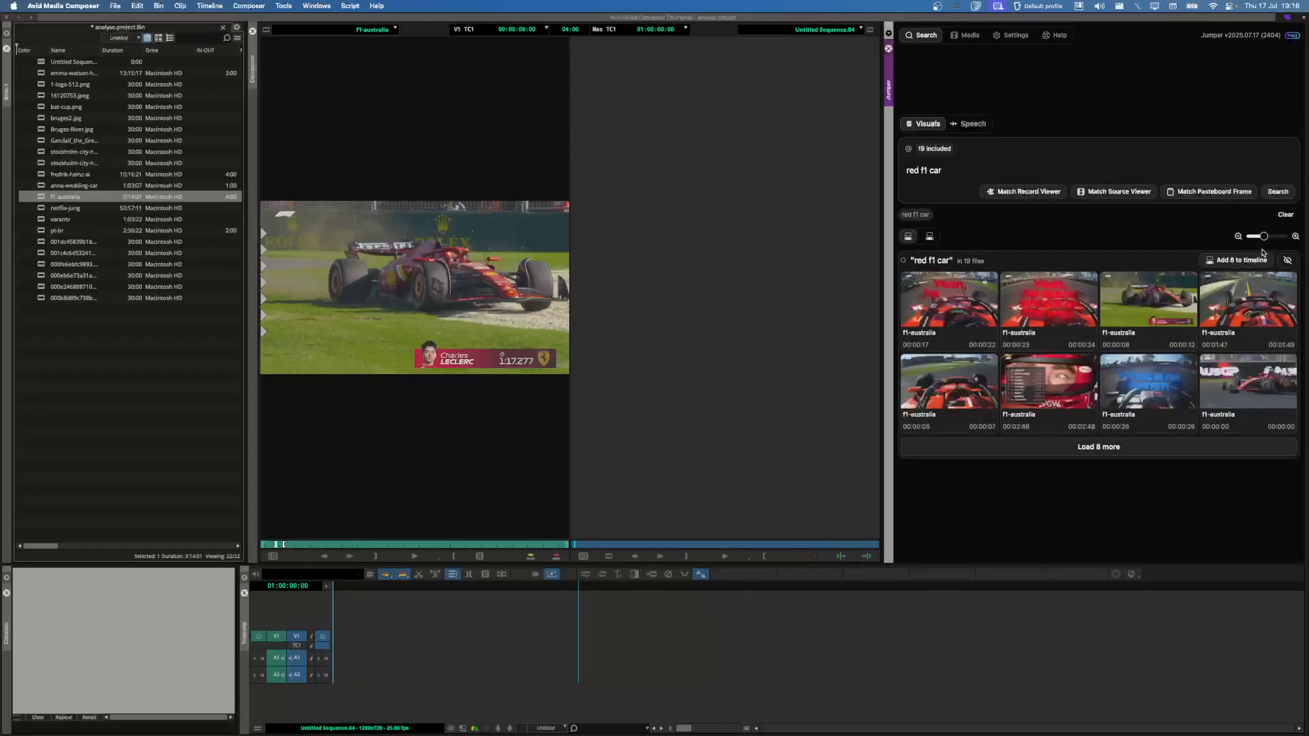
left_click(1297, 237)
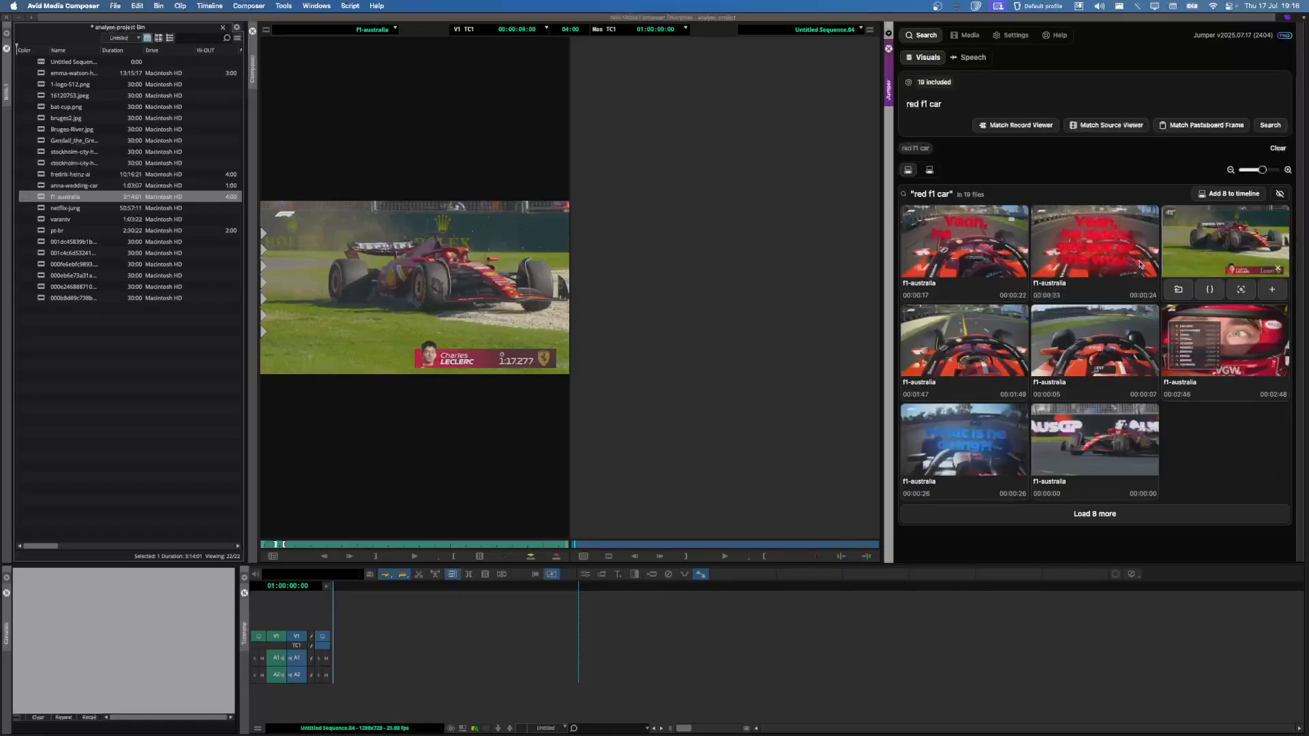
Step: Preview several f1-australia results and add the third result's shot to the timeline
left_click(981, 250)
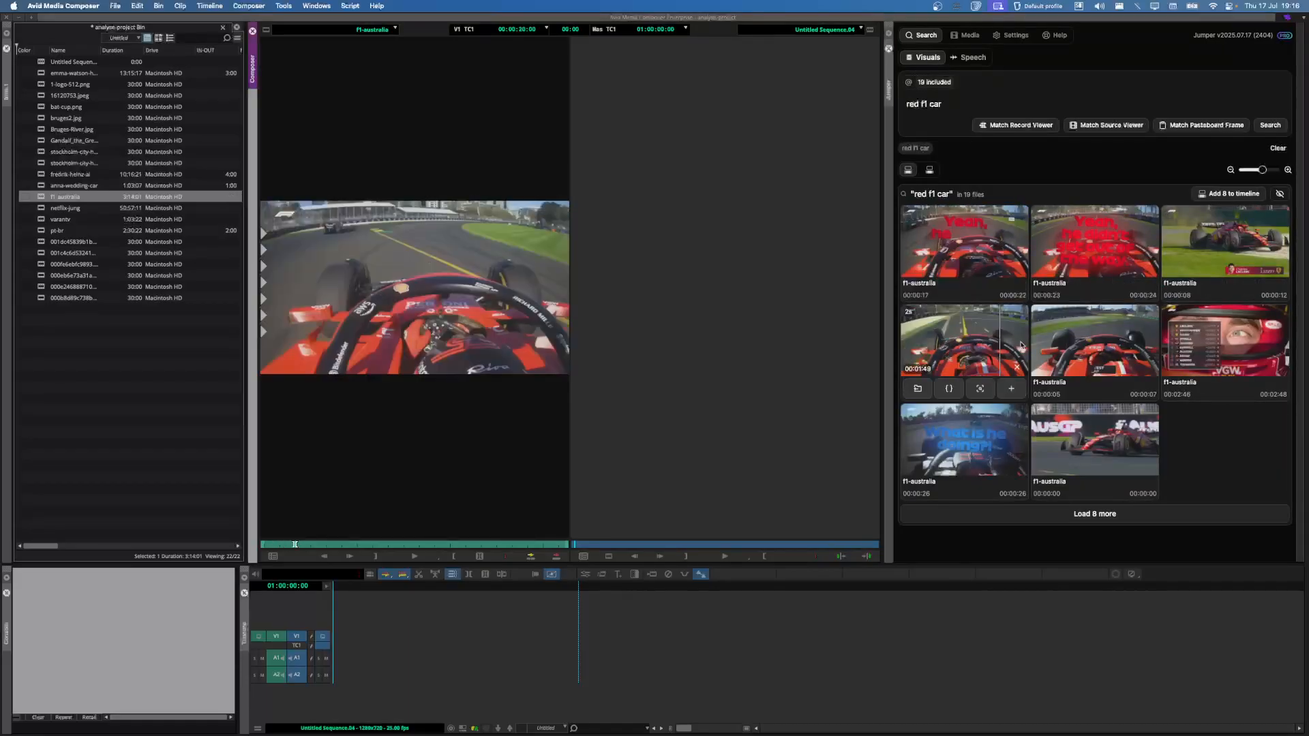
left_click(953, 344)
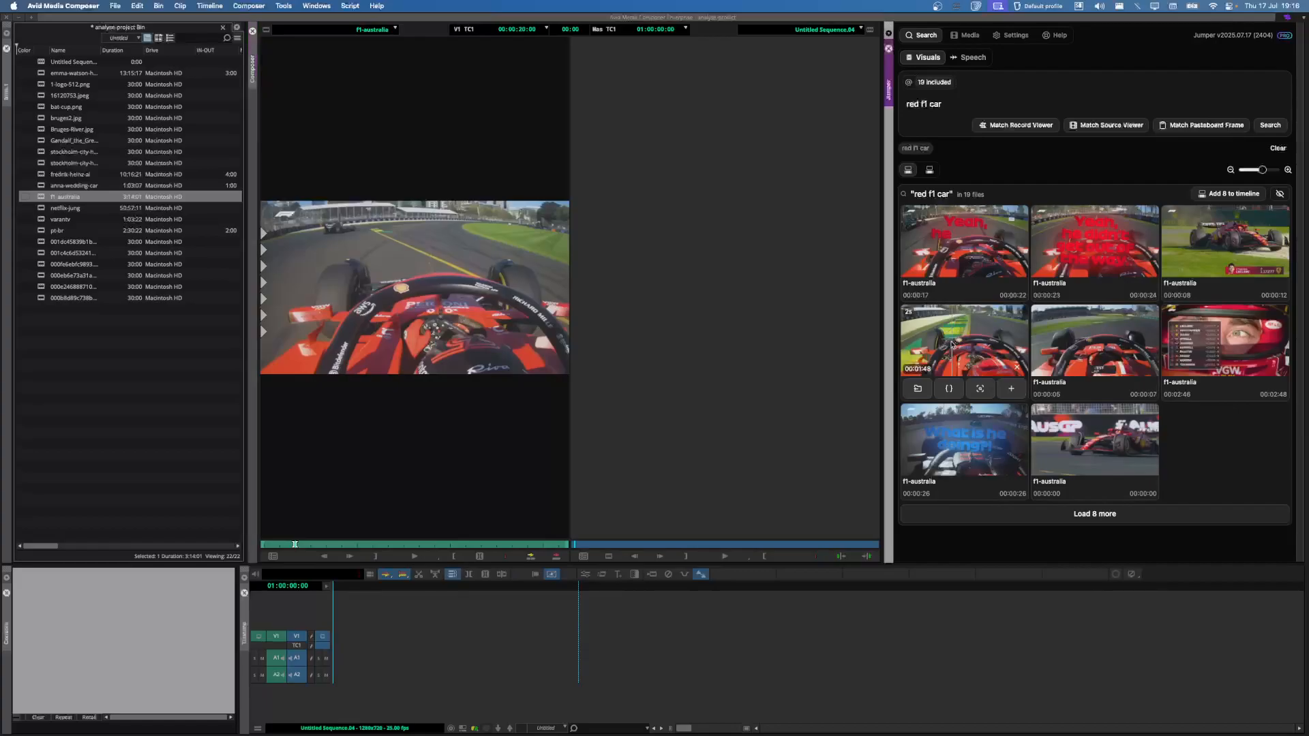
left_click(964, 440)
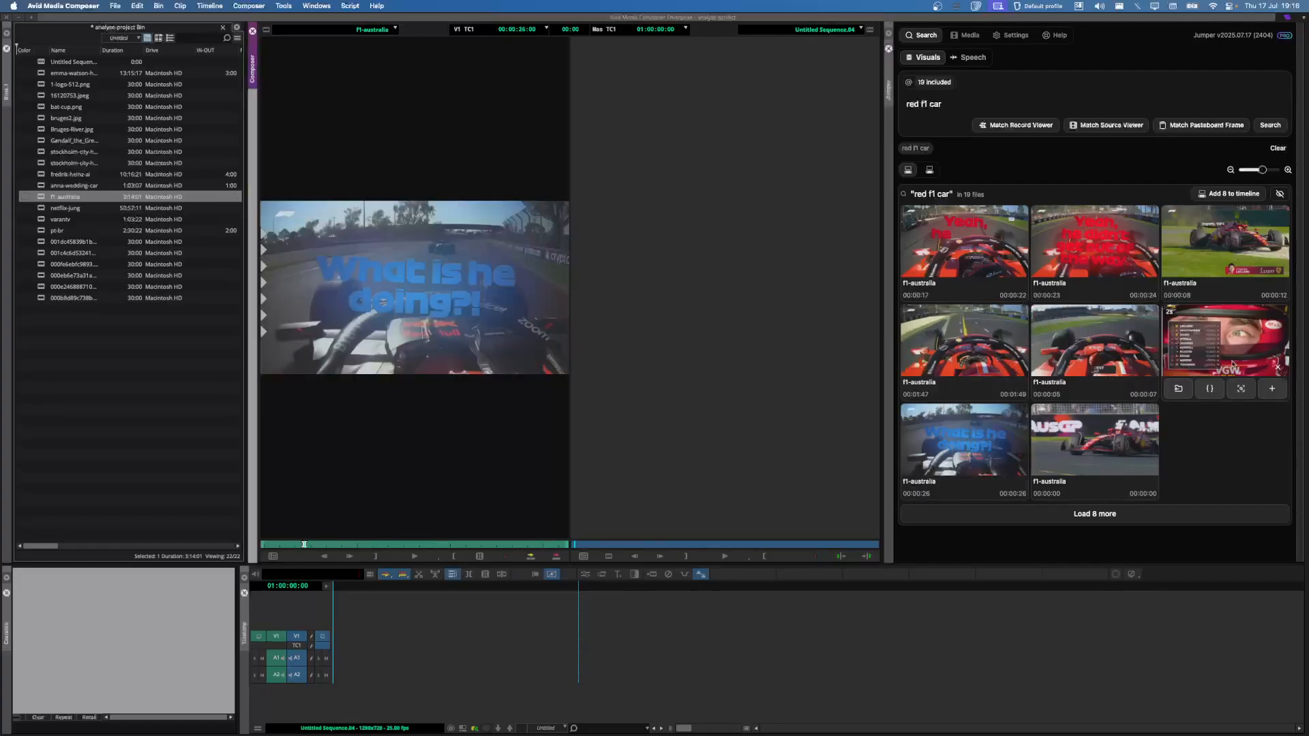
left_click(1220, 345)
left_click(1236, 234)
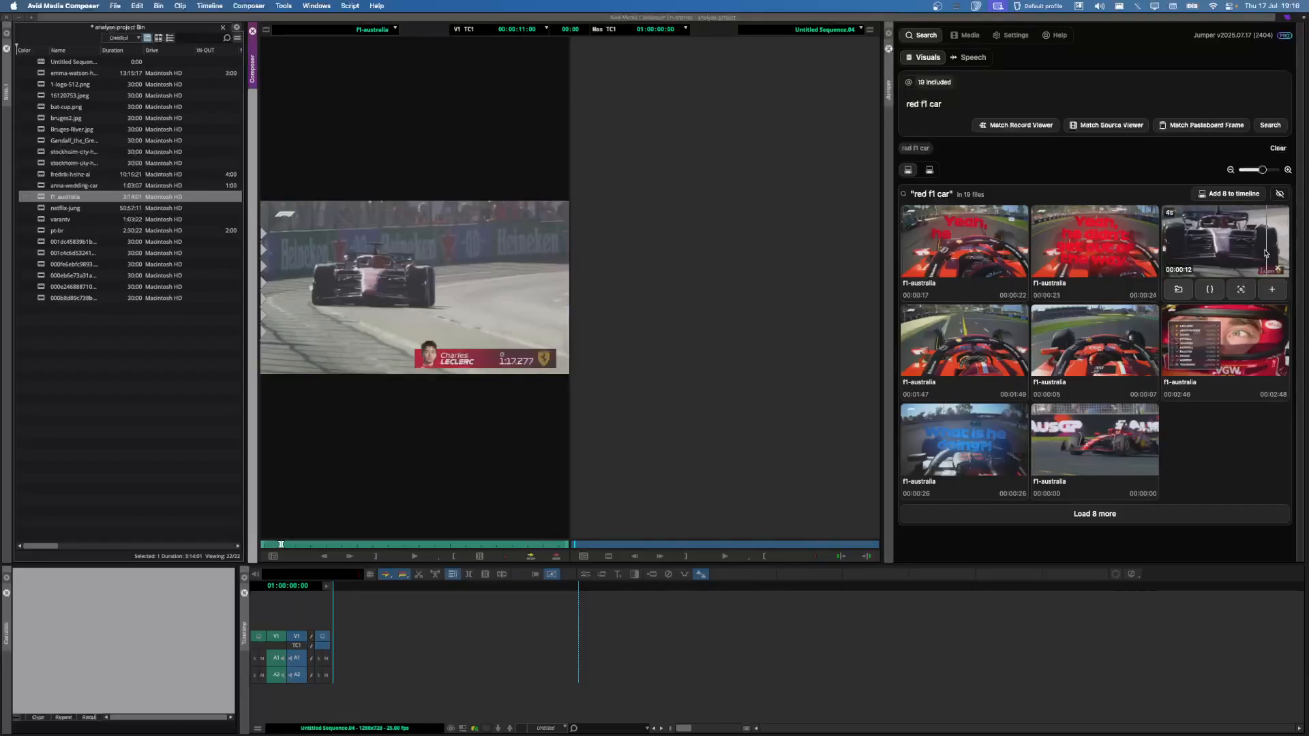
left_click(1273, 292)
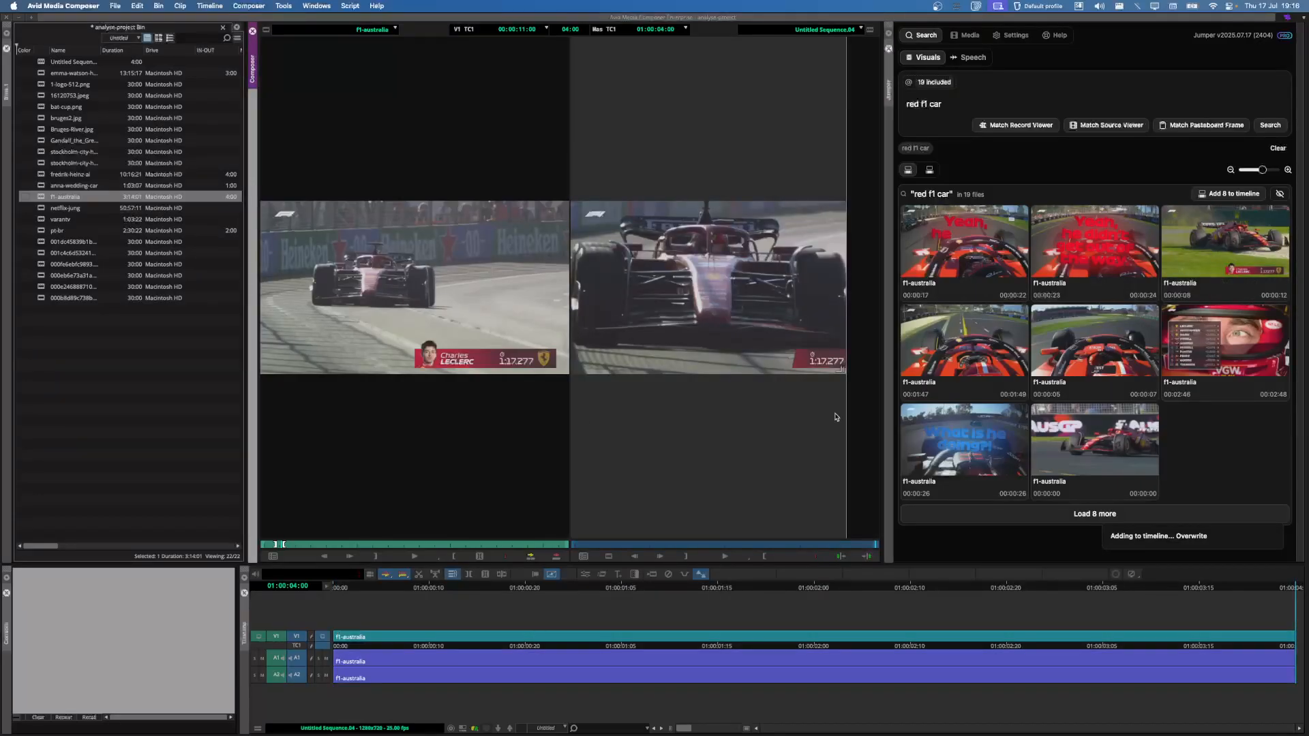
Step: Search 'an ornagutan in the trees' and add all eight netflix-jung results to the timeline
triple_click(955, 109)
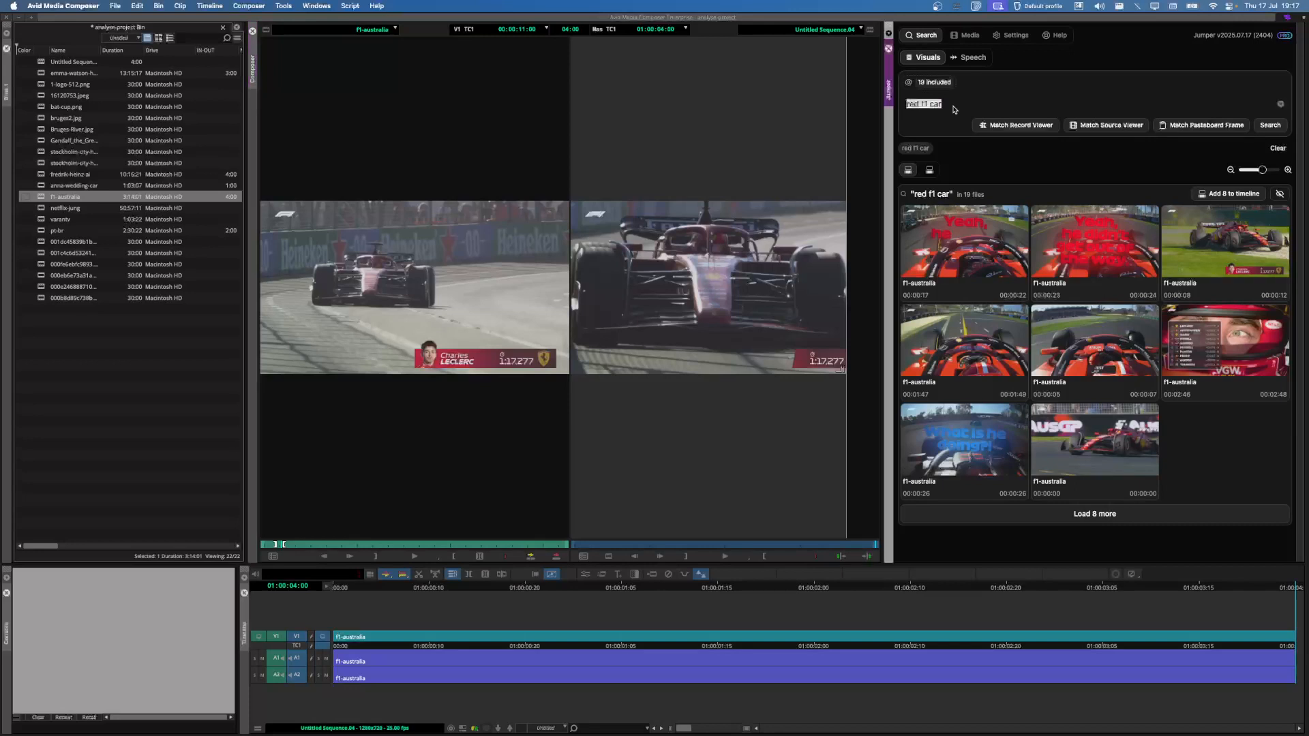
key("BackSpace")
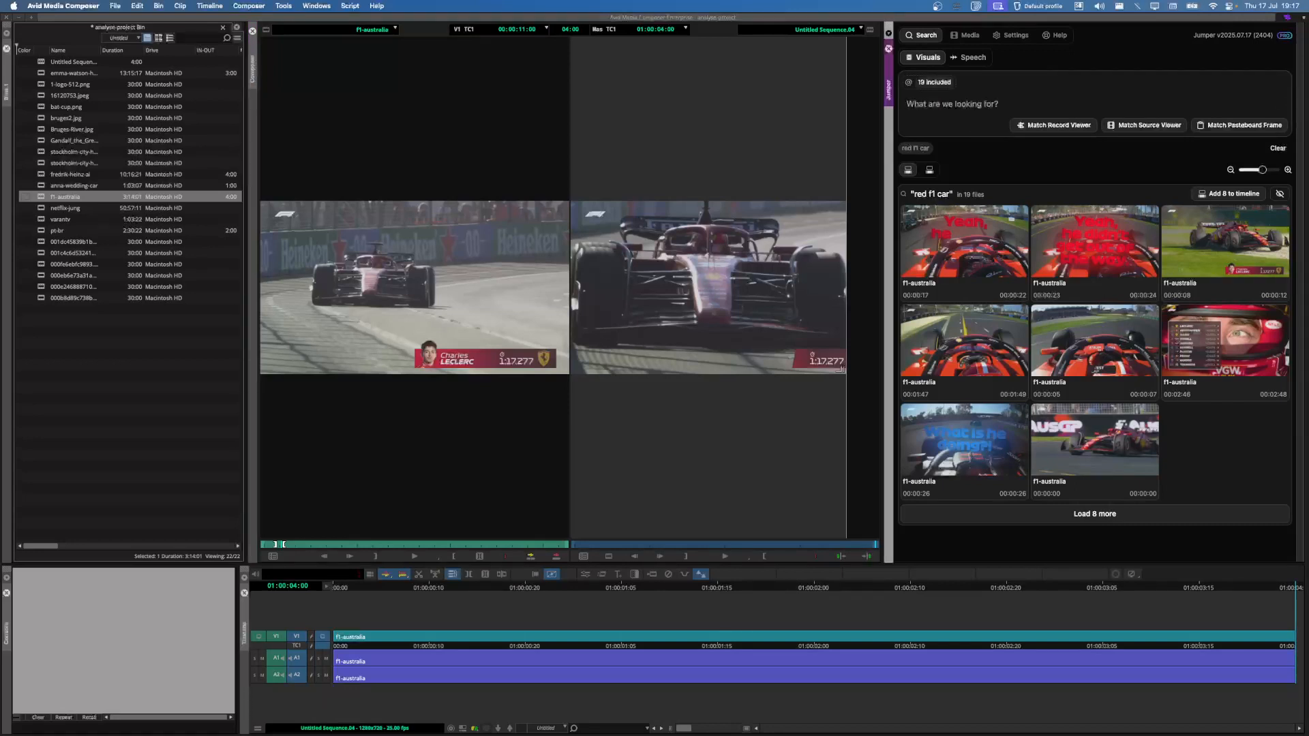
type("an oma")
type("gutan in")
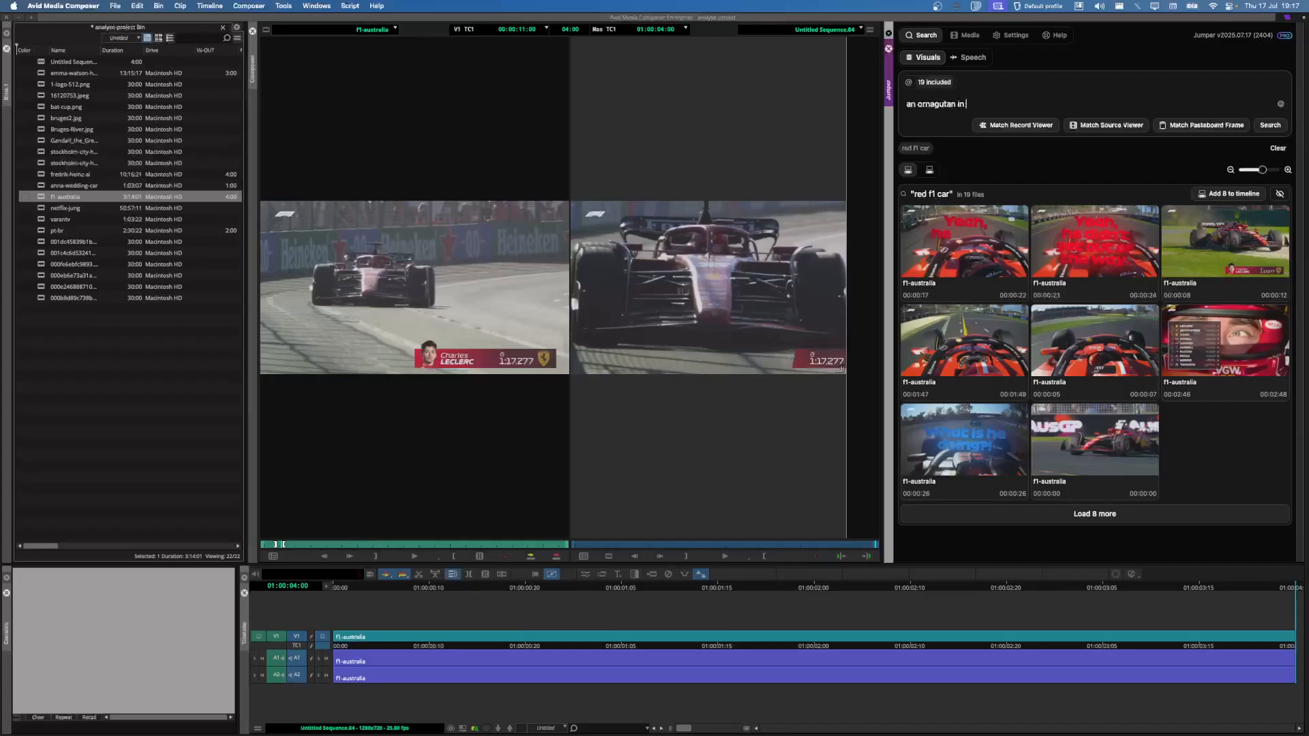
type(" the trees")
key("Return")
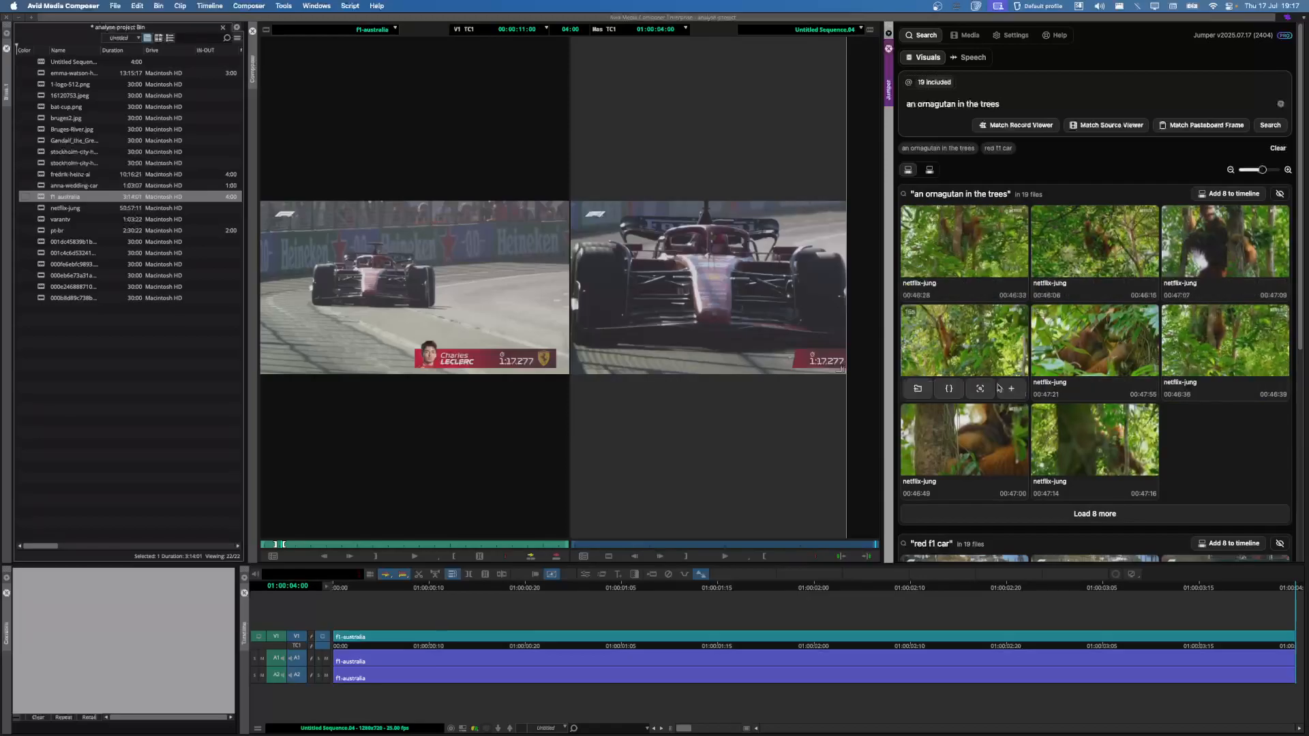
mouse_move(1085, 434)
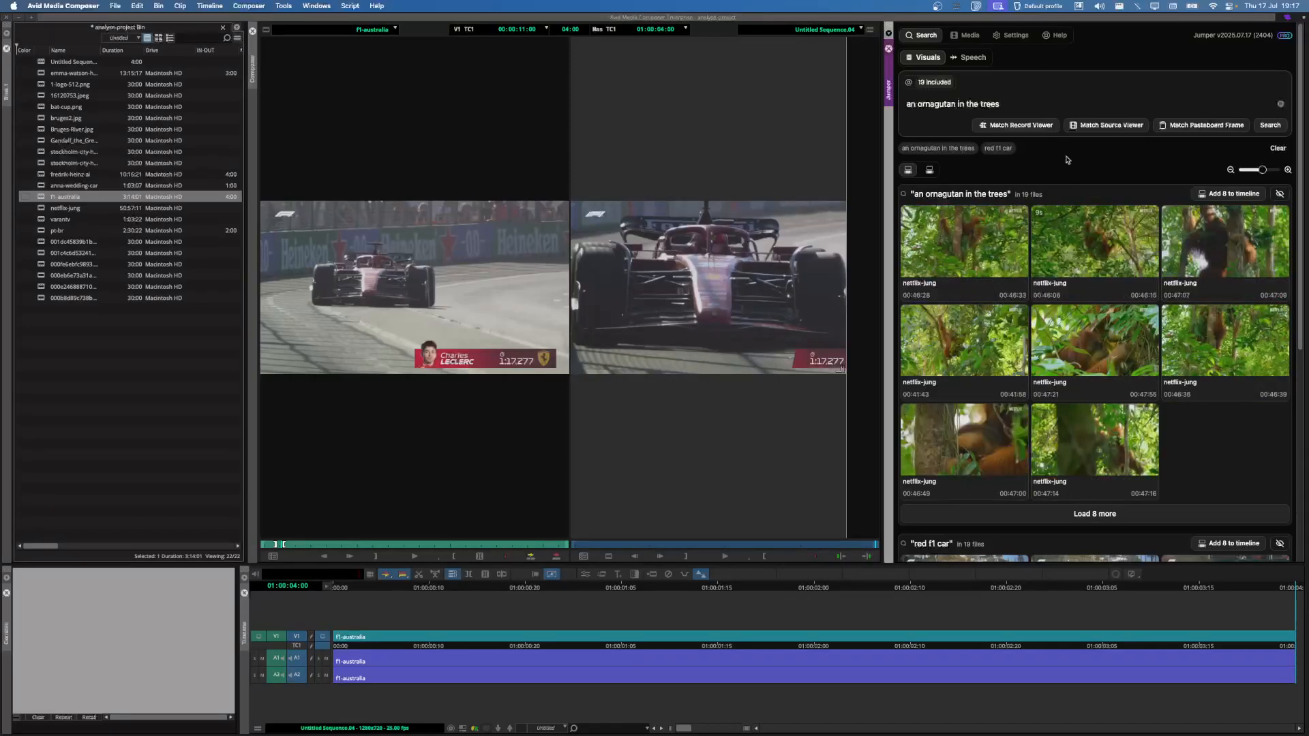
left_click(1221, 196)
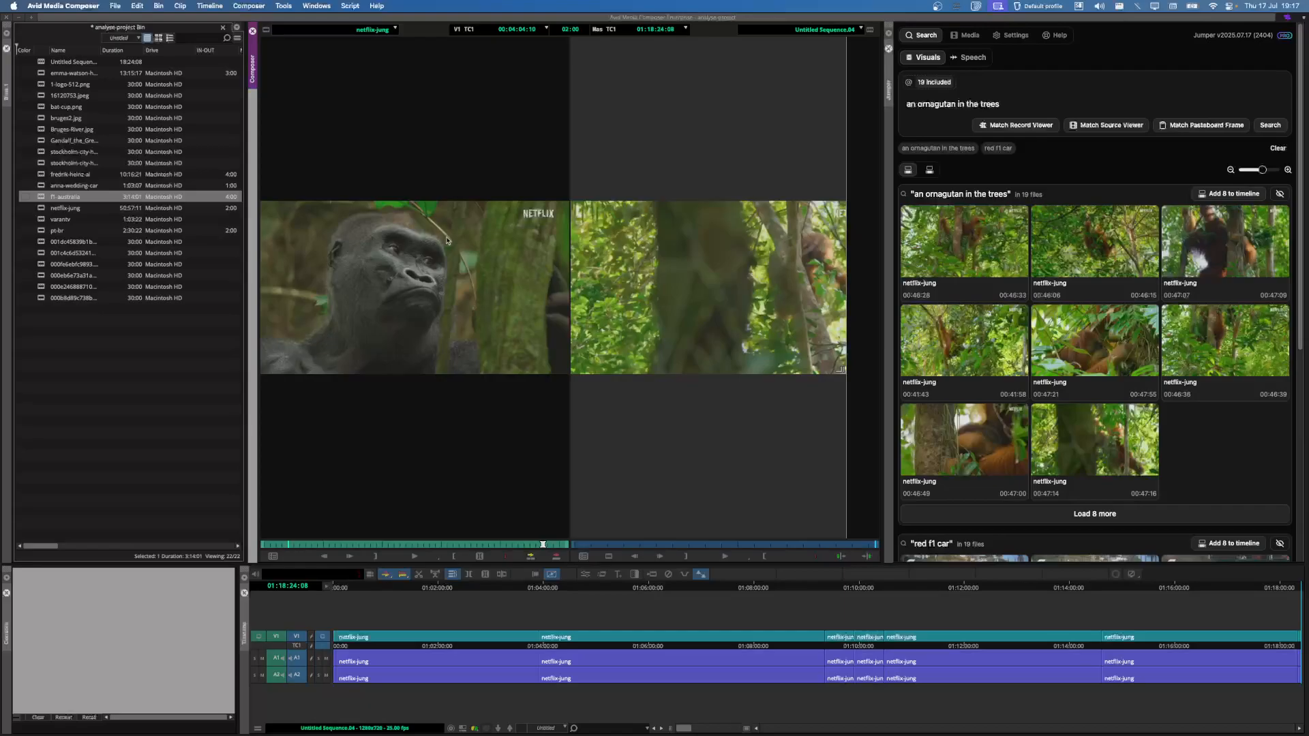
Step: Find shots matching the source viewer frame and load eight more, giving 16 gorilla results
left_click(1087, 163)
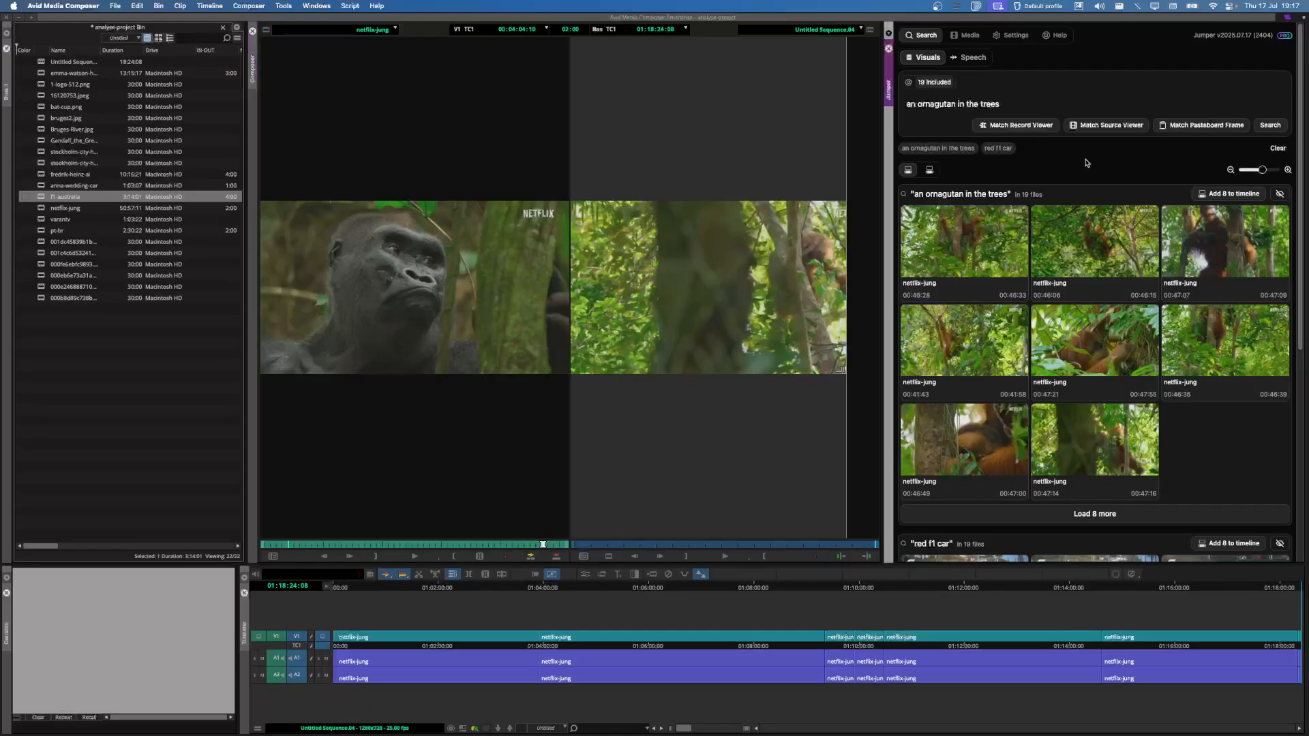
left_click(1100, 127)
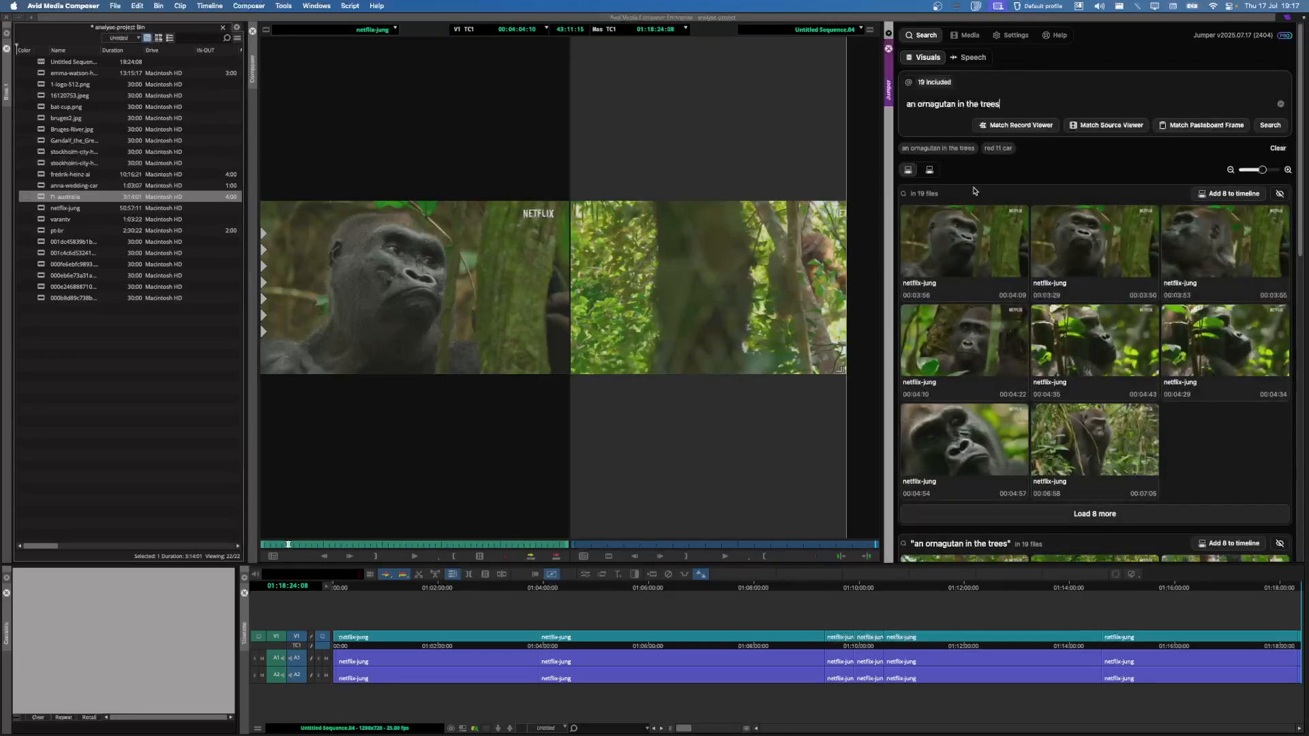
mouse_move(1180, 390)
left_click(1097, 516)
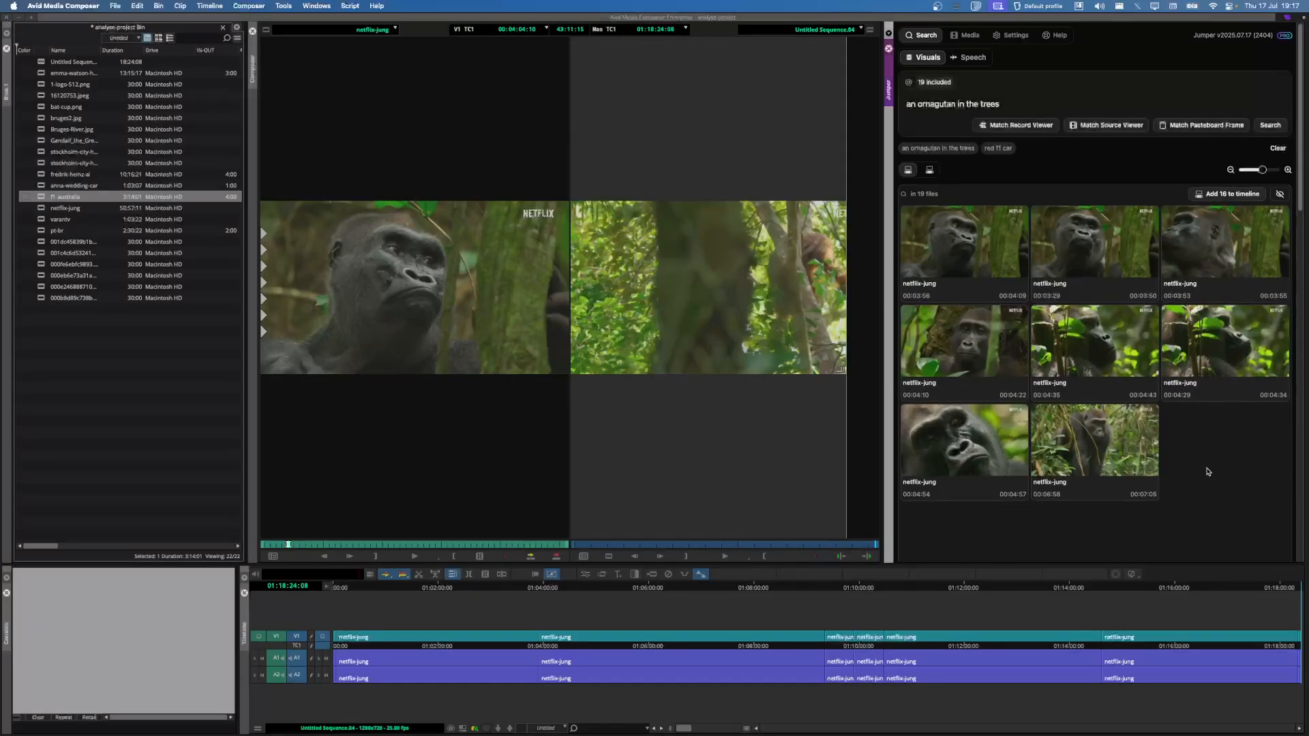
Step: Scroll through the results and check Jumper's general settings before returning to results
scroll(1118, 433, "down", 3)
scroll(1099, 426, "up", 3)
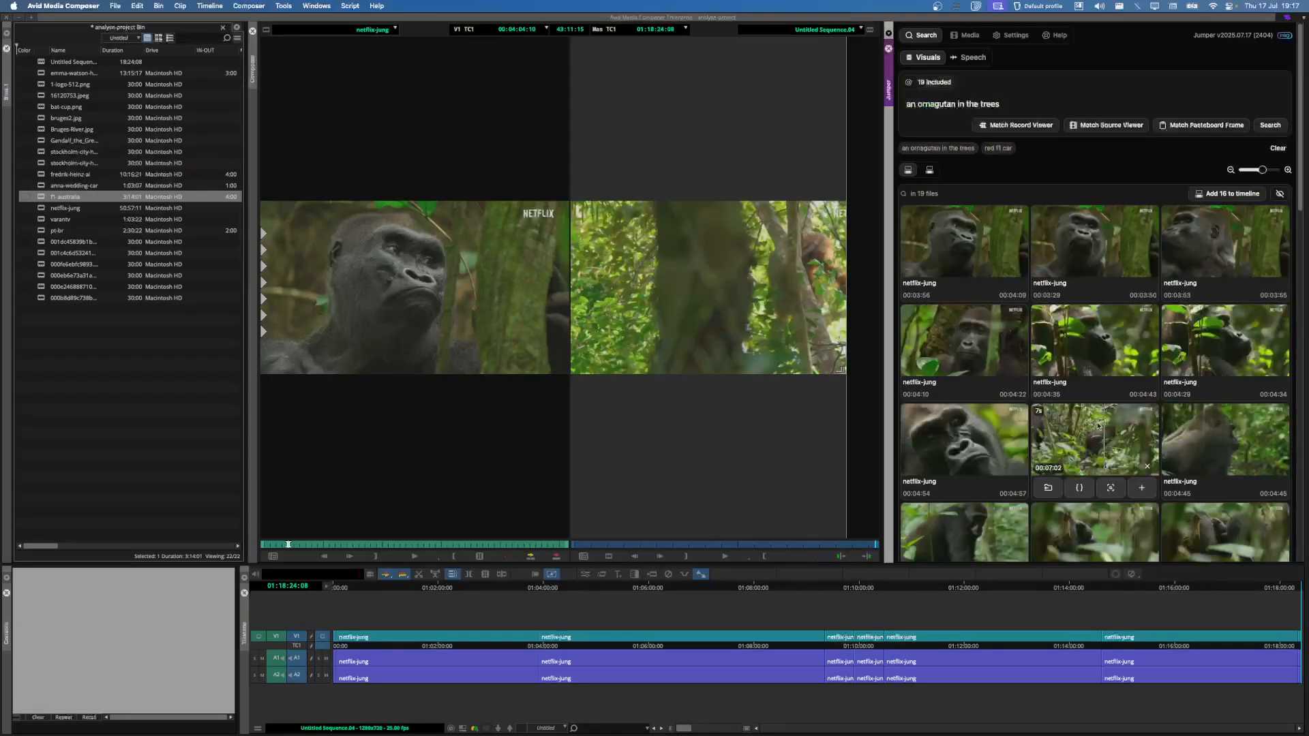
left_click(1015, 36)
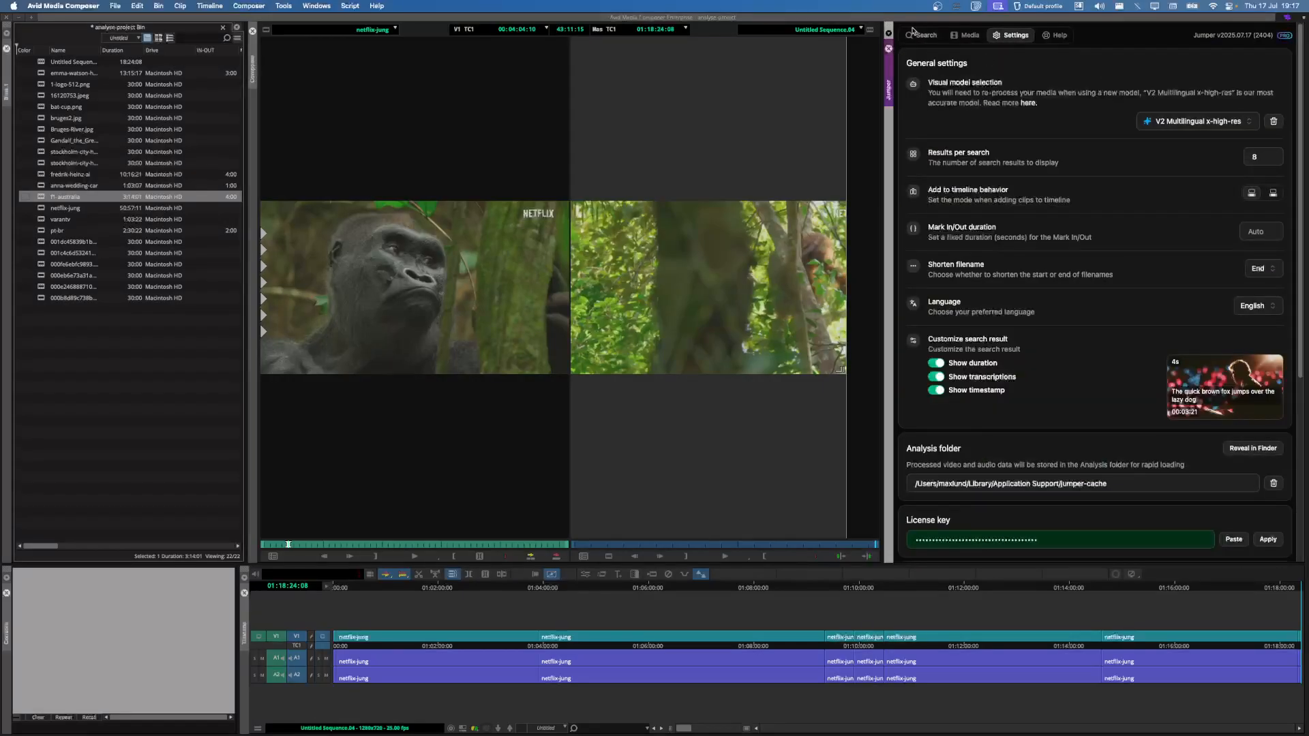
left_click(917, 35)
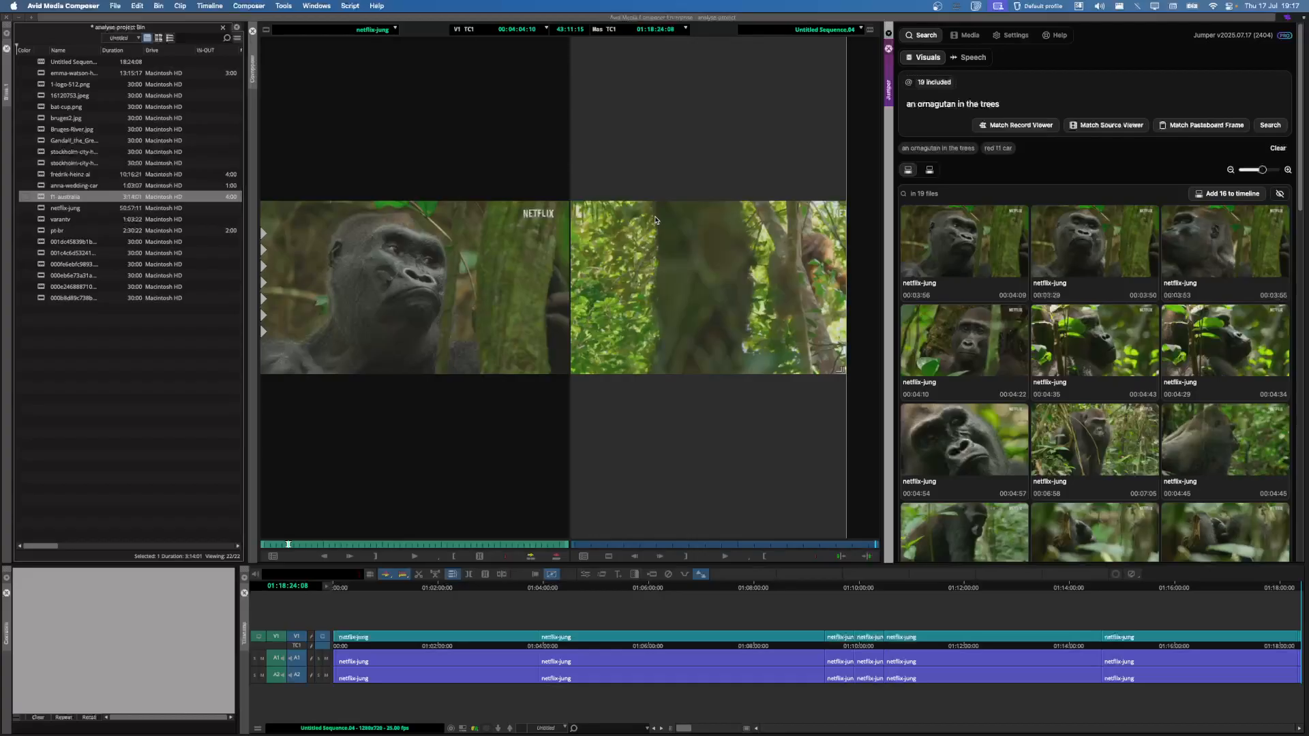
Step: Replace the query with 'two men at a table in a TV debate' and search
triple_click(1040, 107)
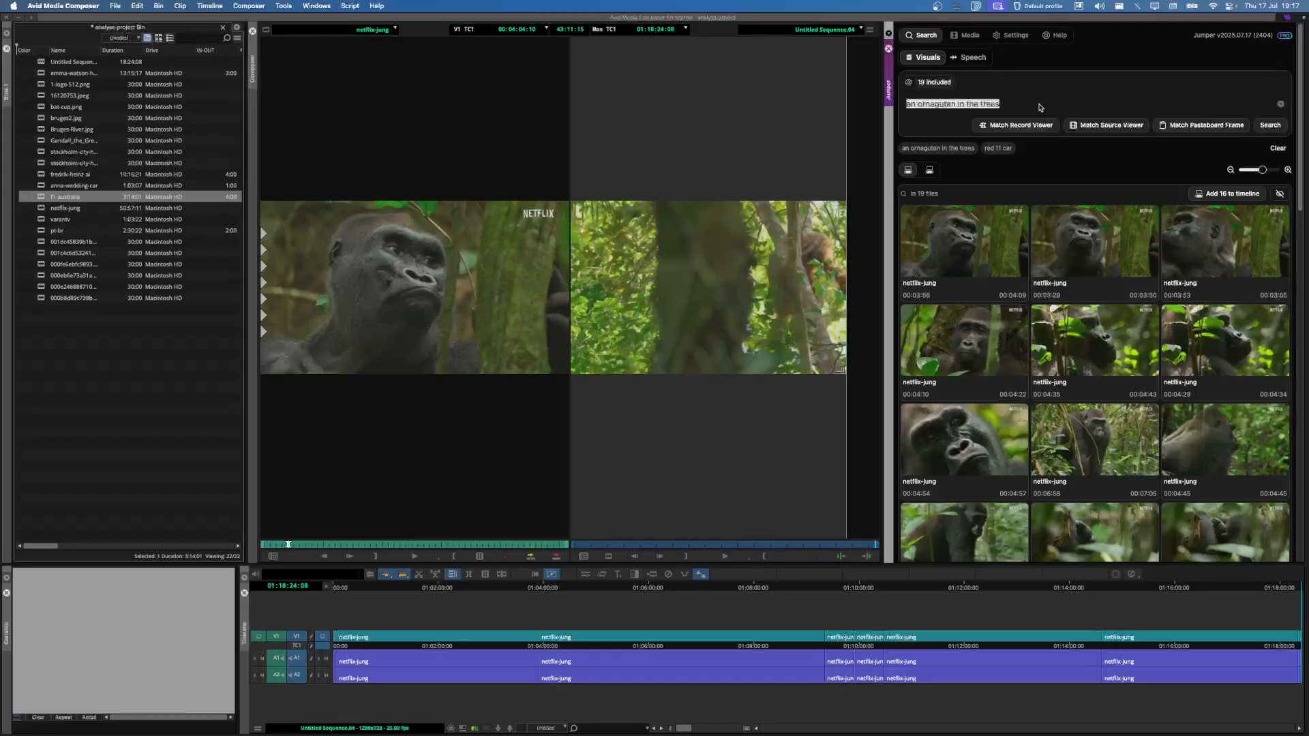
key("BackSpace")
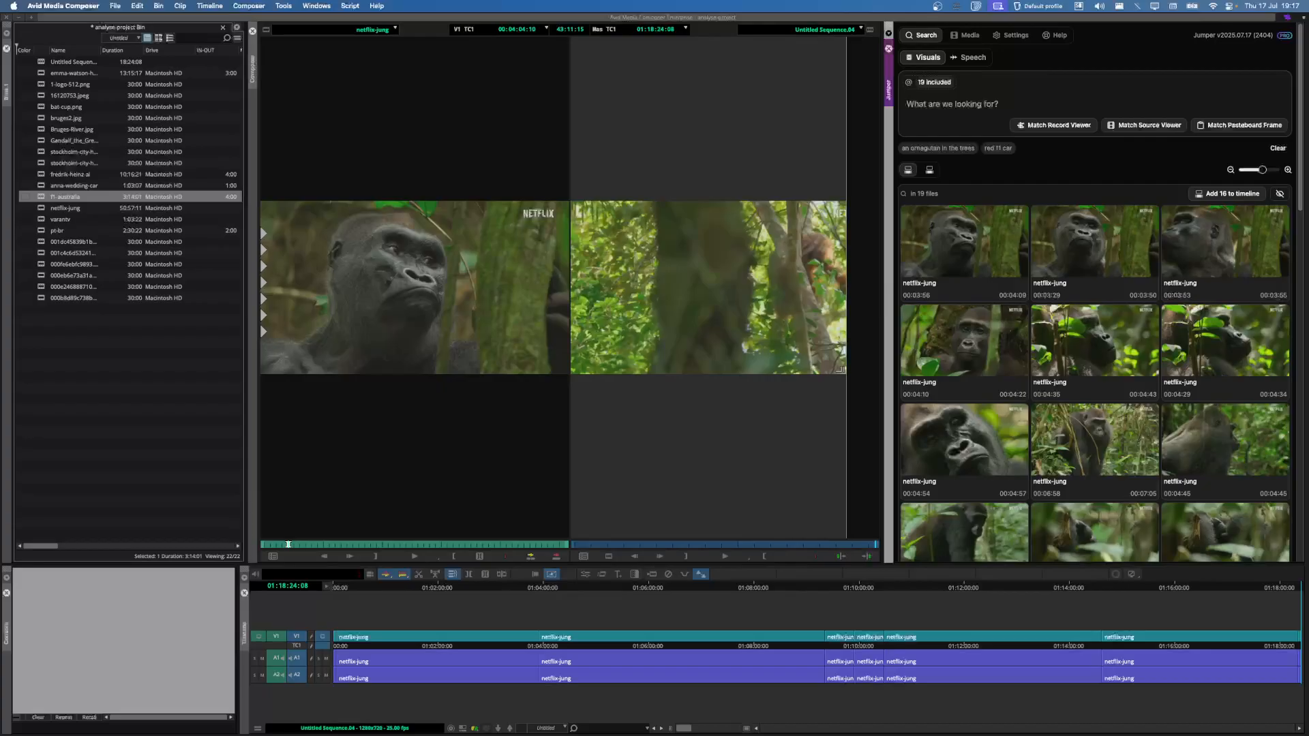
type("two men")
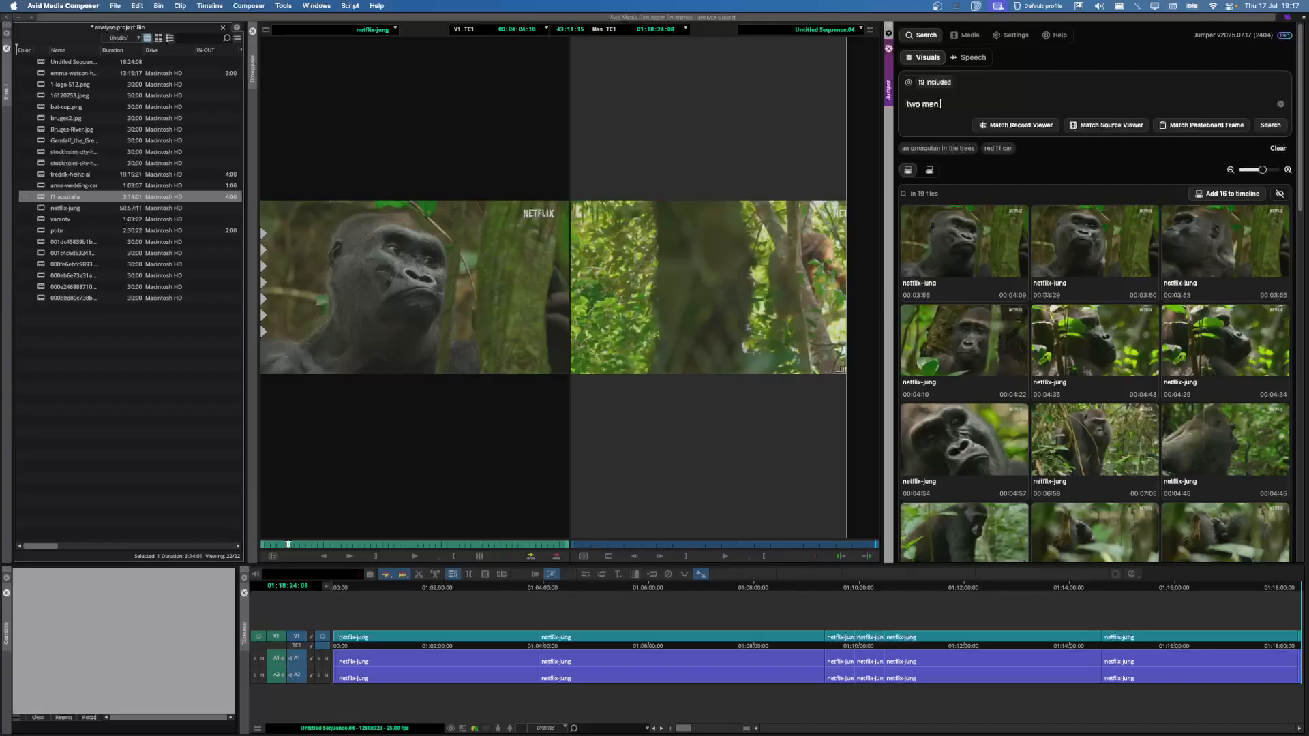
type(" at a table in a TV debate")
key("Return")
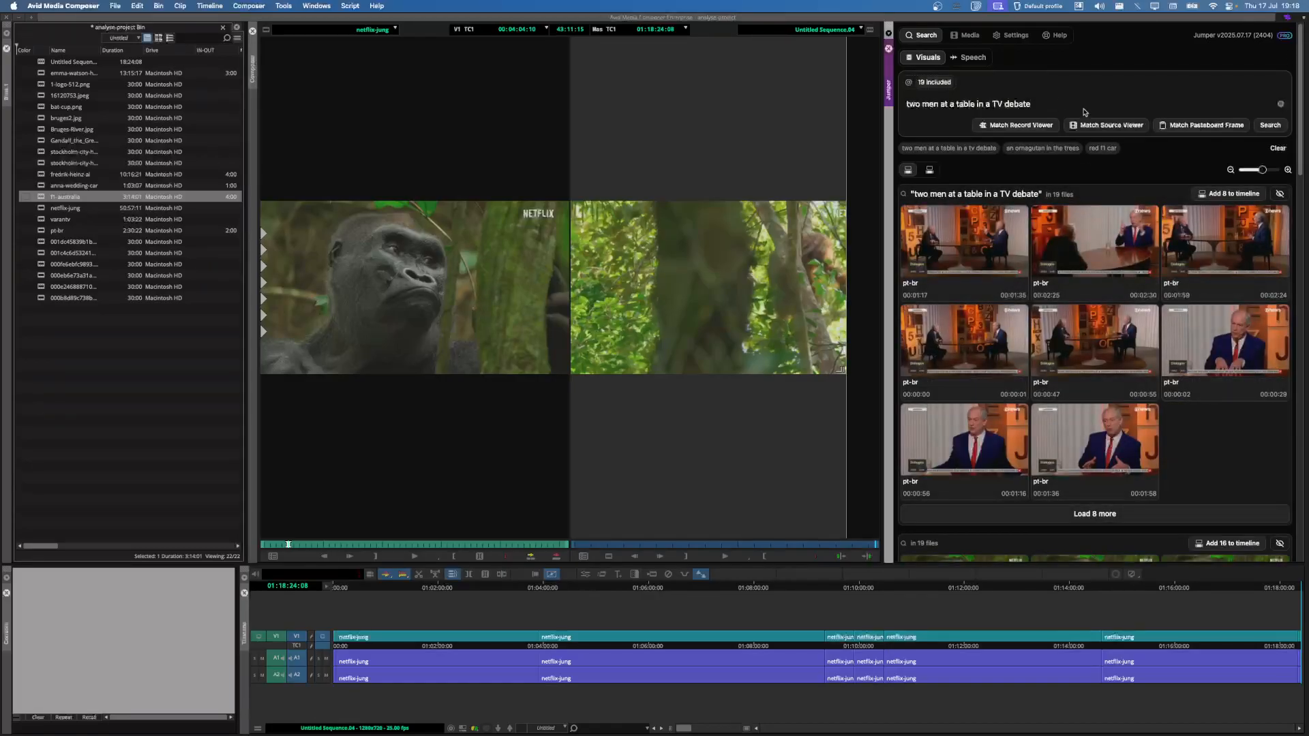
Step: Run a visual search for 'man' instead
triple_click(1016, 104)
type("man")
key("Return")
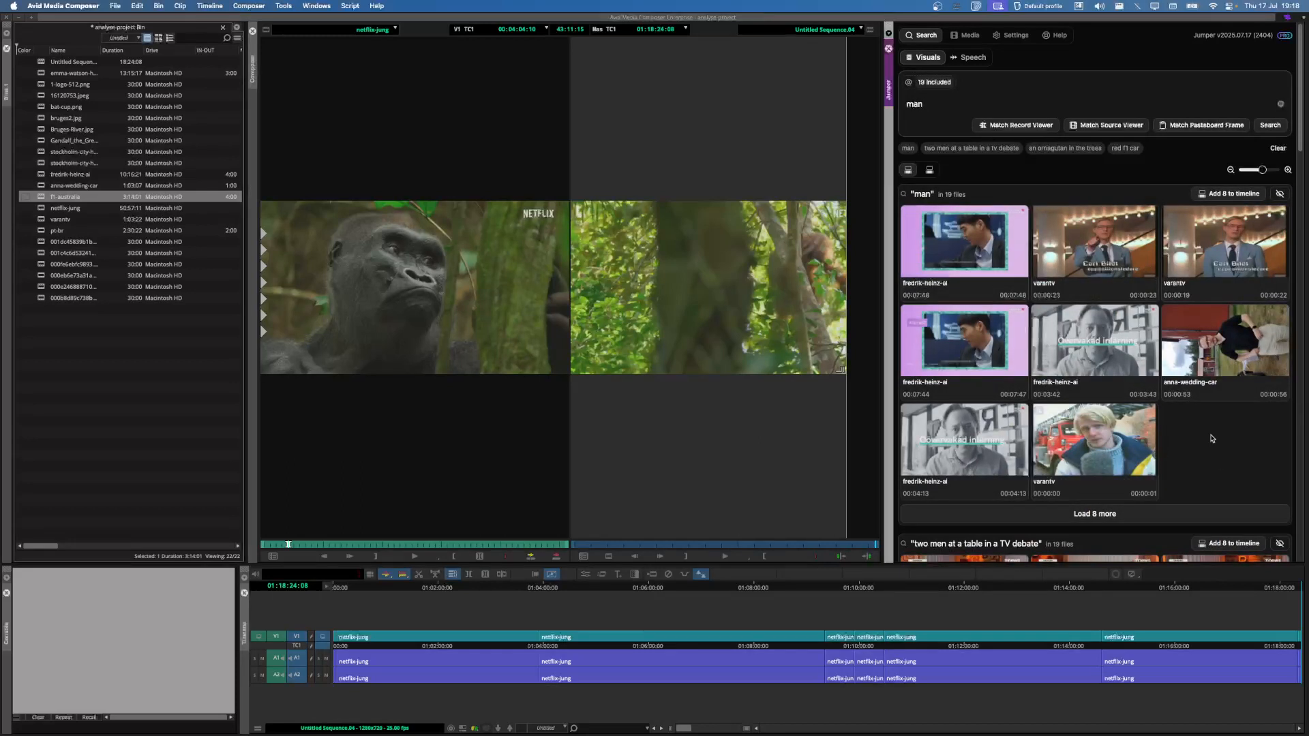
Step: Match similar shots to a varantv frame, then a pt-br frame, then open Speech search
mouse_move(1118, 491)
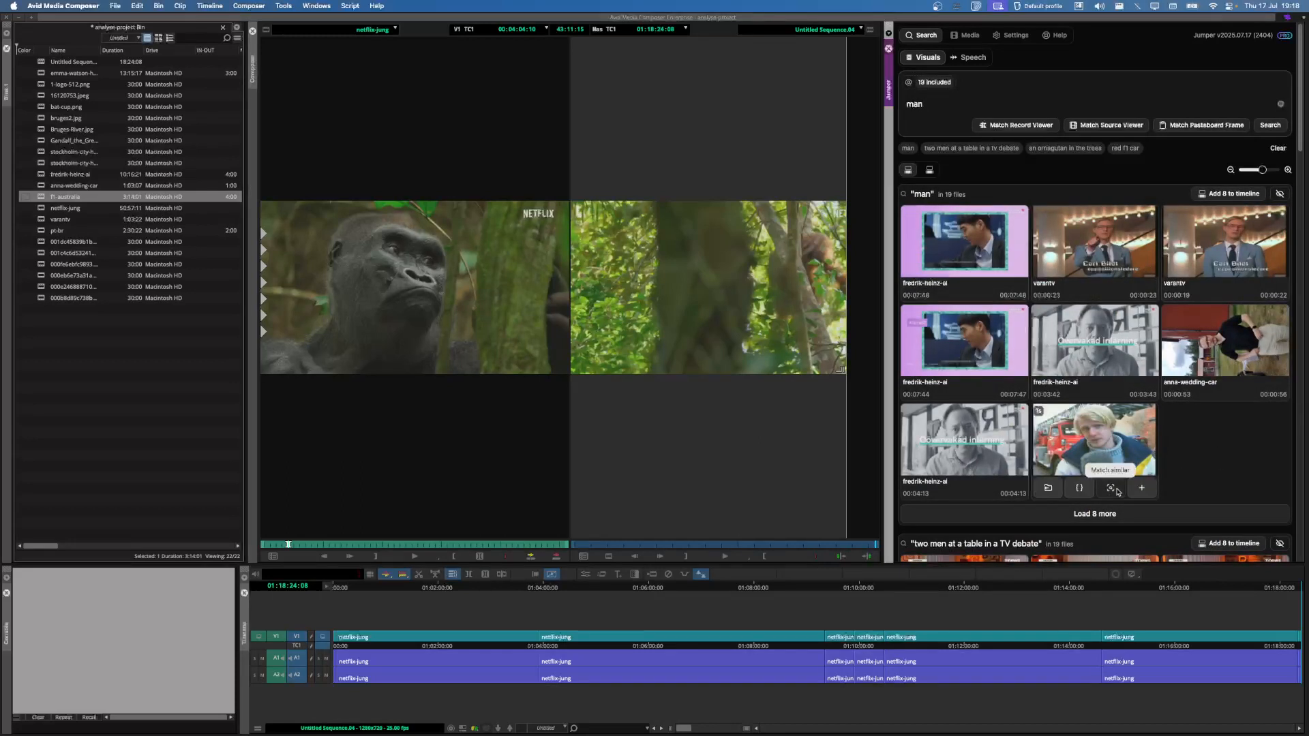
left_click(1112, 489)
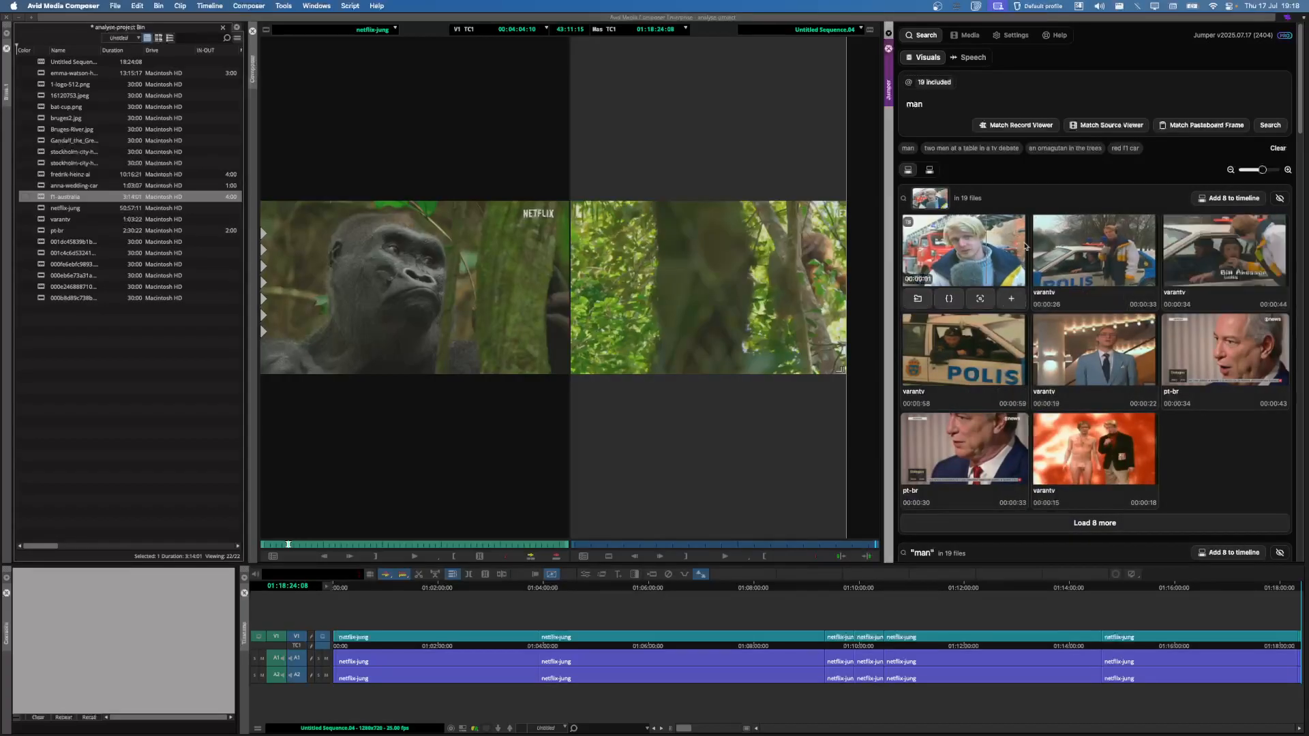
mouse_move(1244, 398)
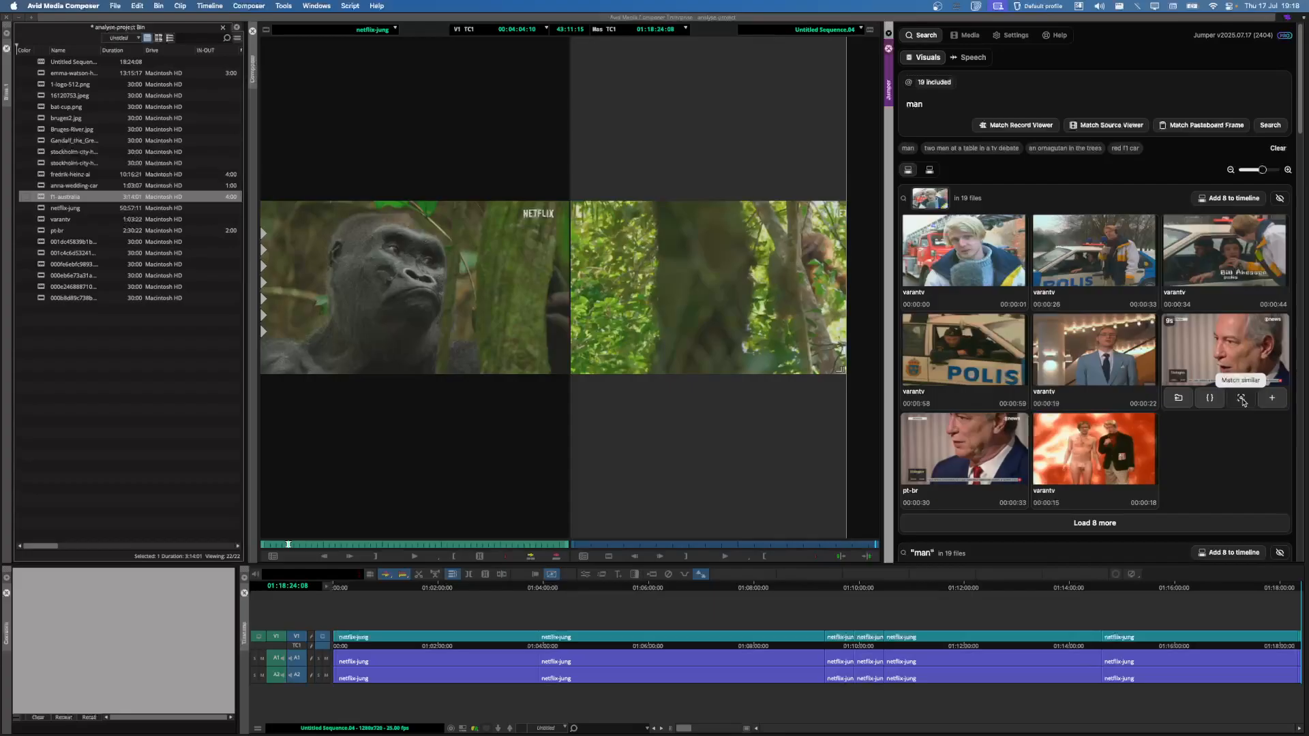
left_click(1242, 398)
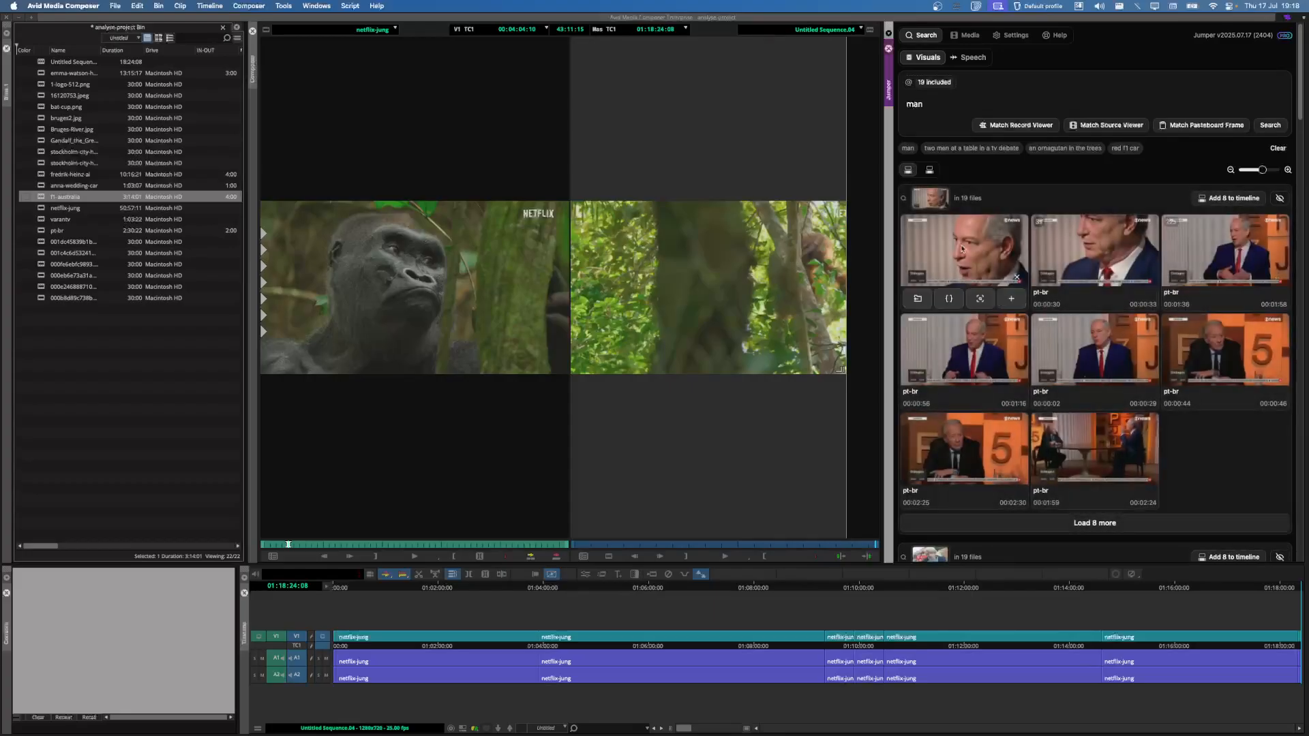
mouse_move(1121, 342)
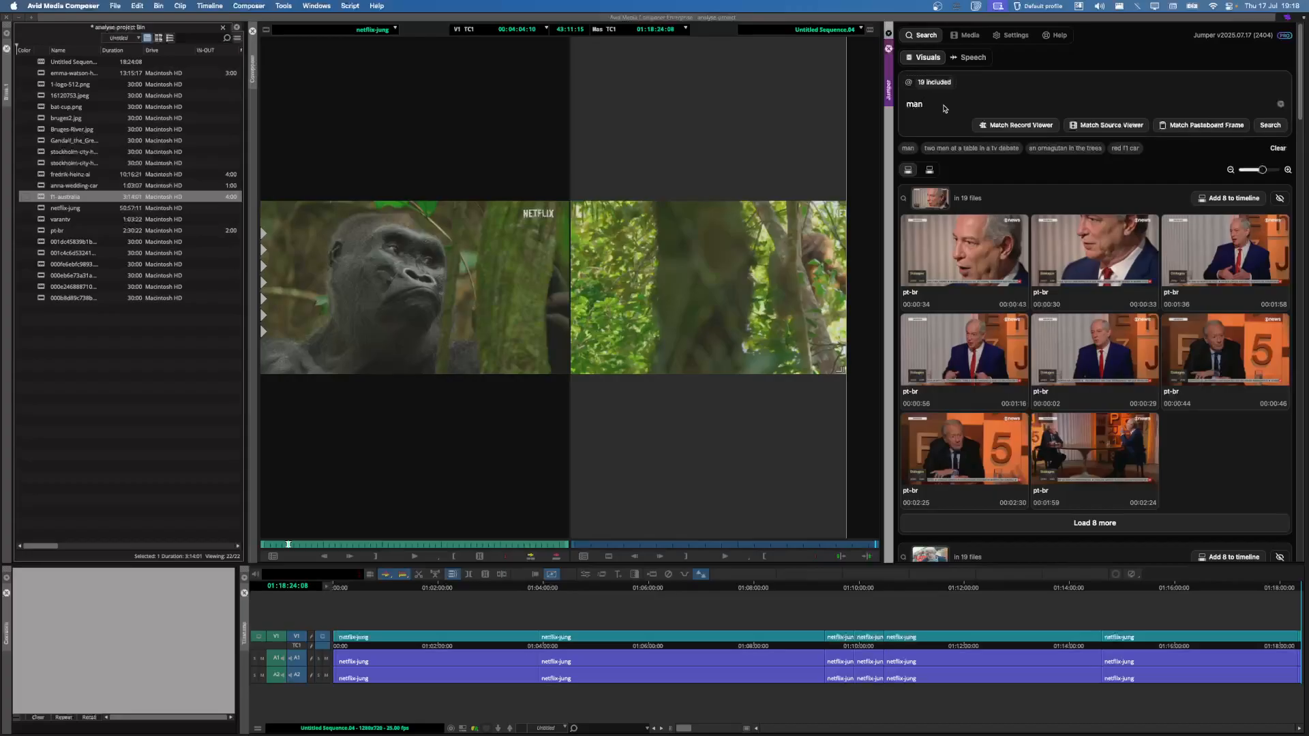
left_click(971, 58)
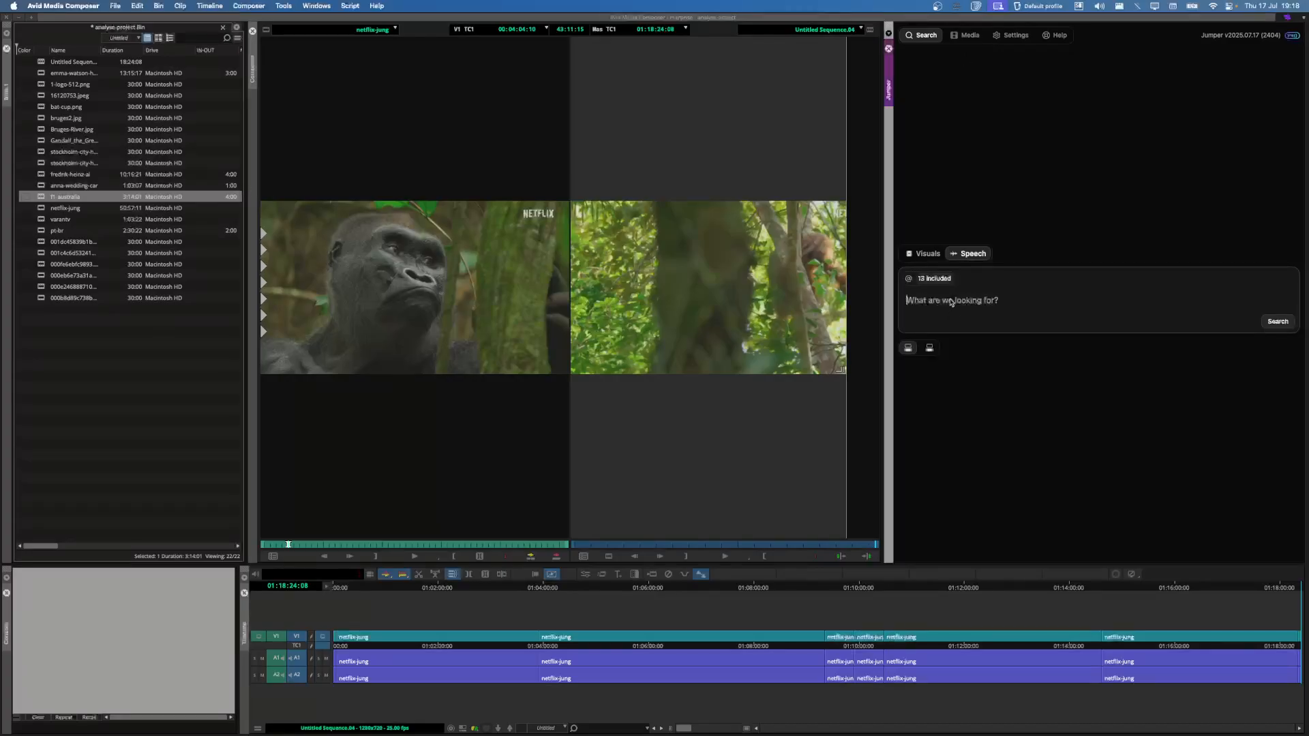
Step: Search speech for 'artificiell in', preview the first match at lower volume, and add it to the sequence
type("arti")
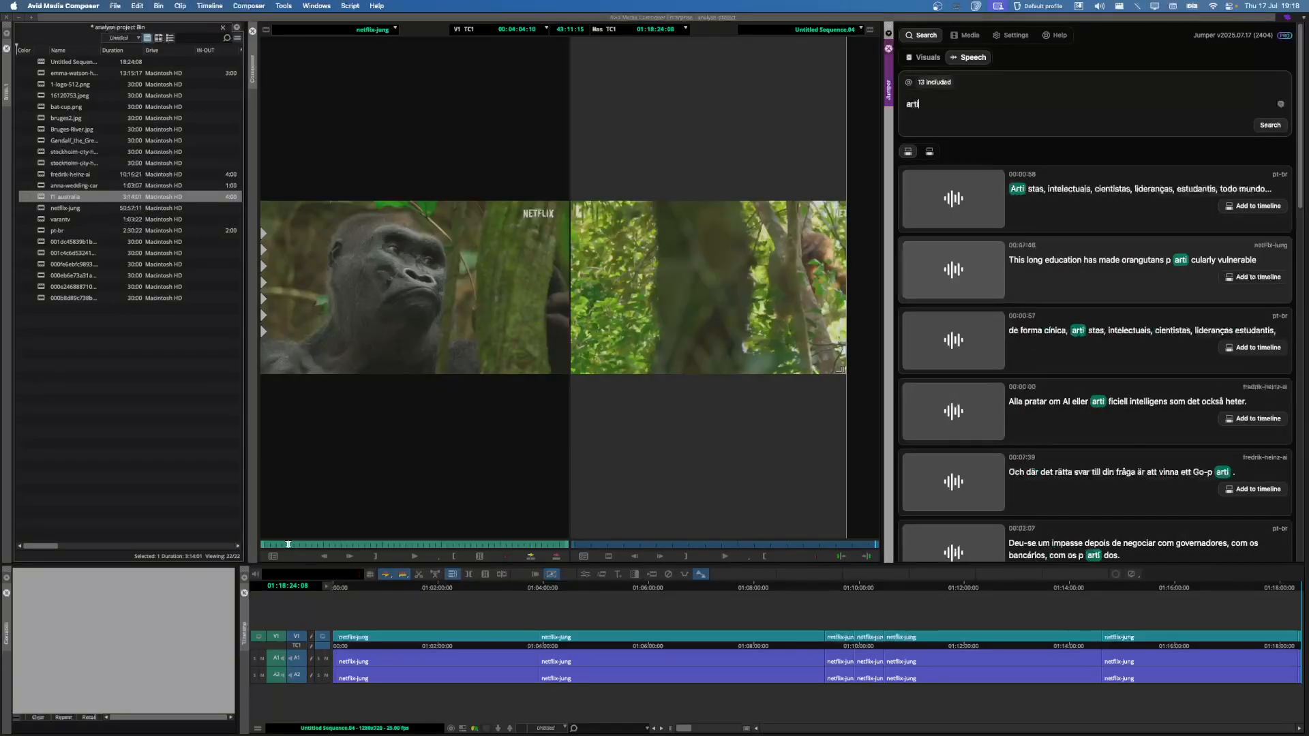
type("ficiell in")
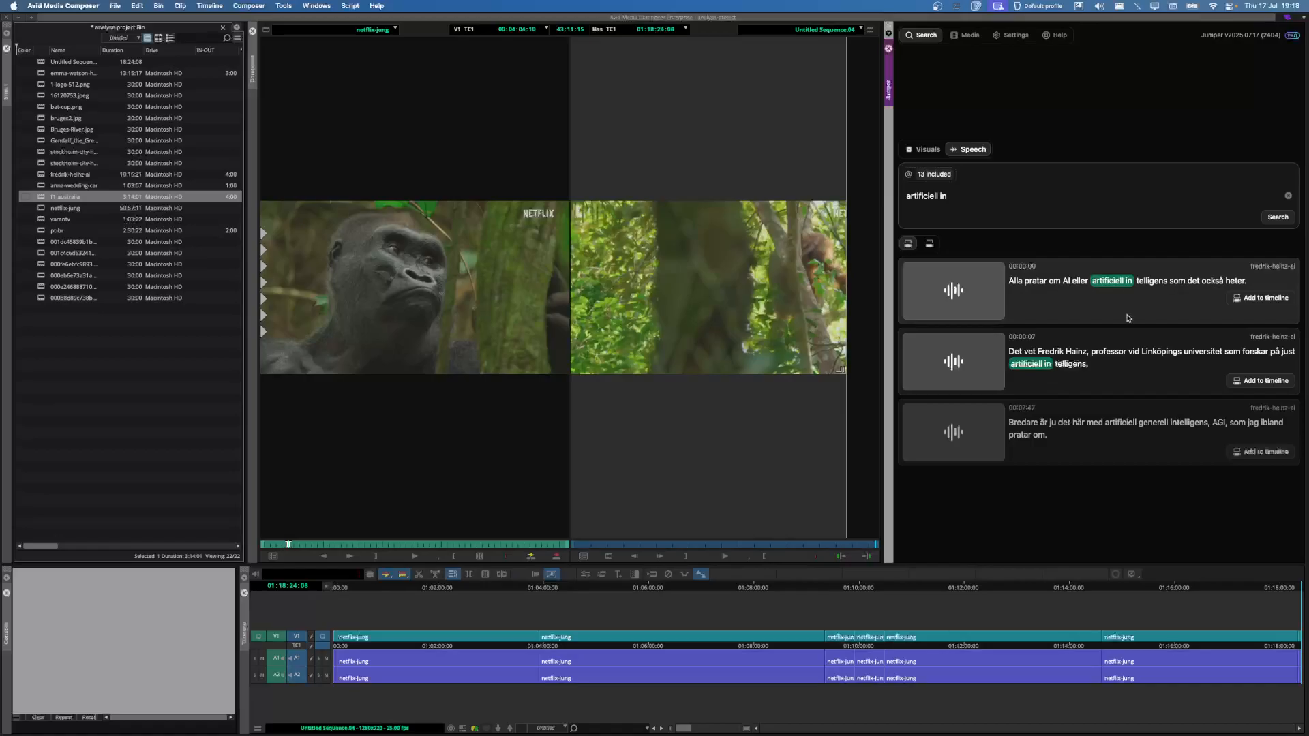
left_click(1123, 314)
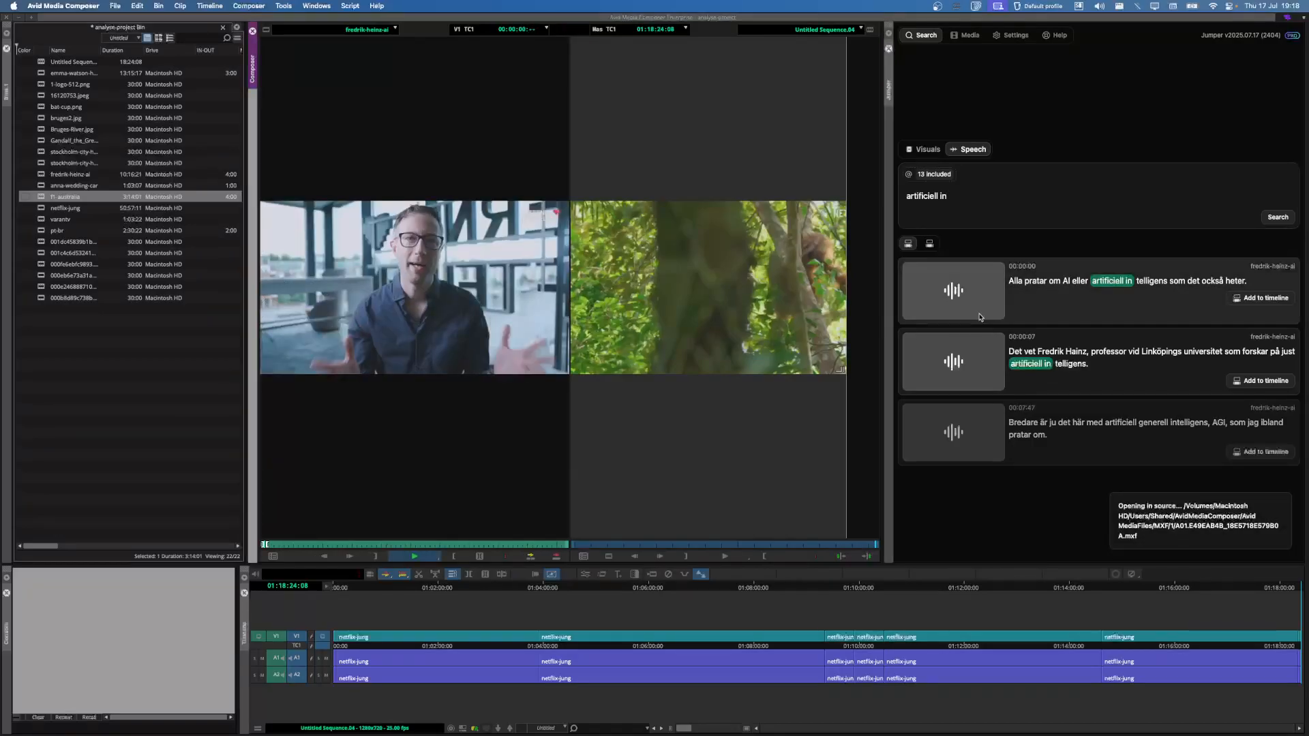
left_click(1229, 6)
left_click(1205, 171)
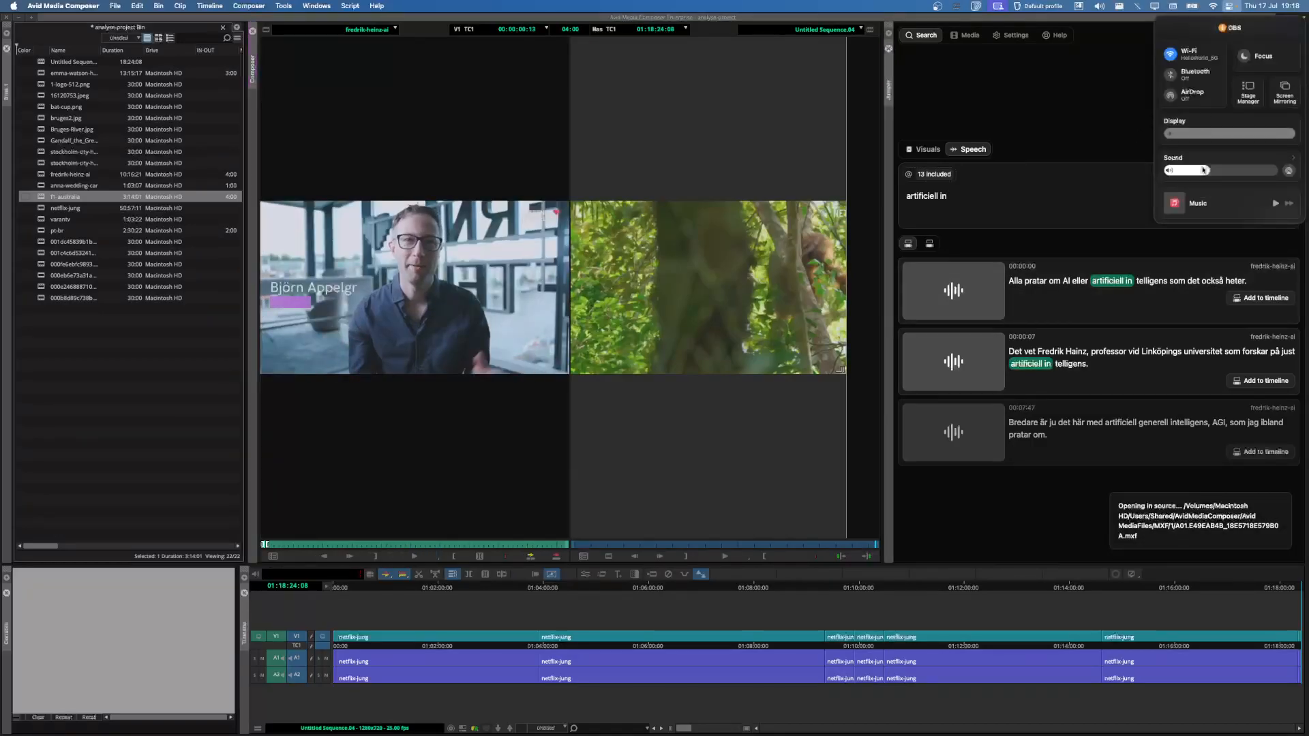
left_click(1084, 211)
left_click(1055, 312)
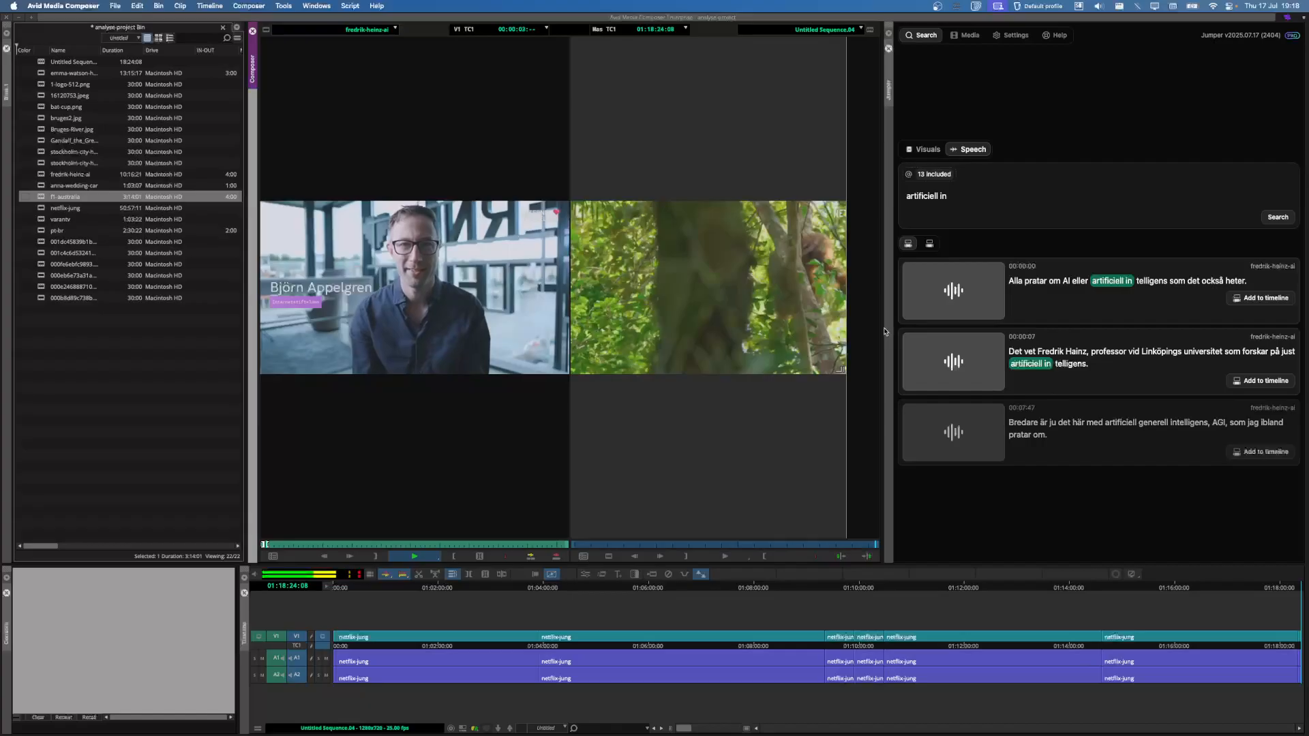
left_click(1255, 302)
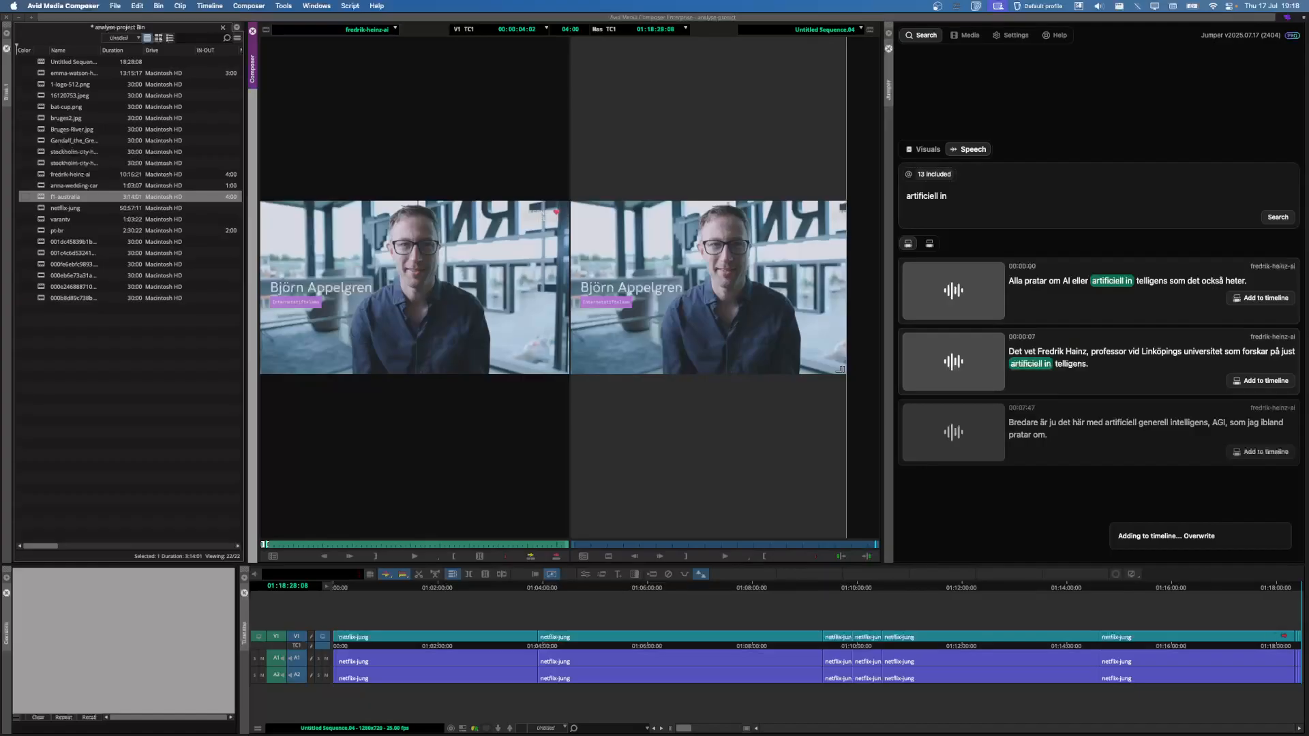
Step: Search speech for 'den tredj' and open the tredje statsmakten match
double_click(983, 205)
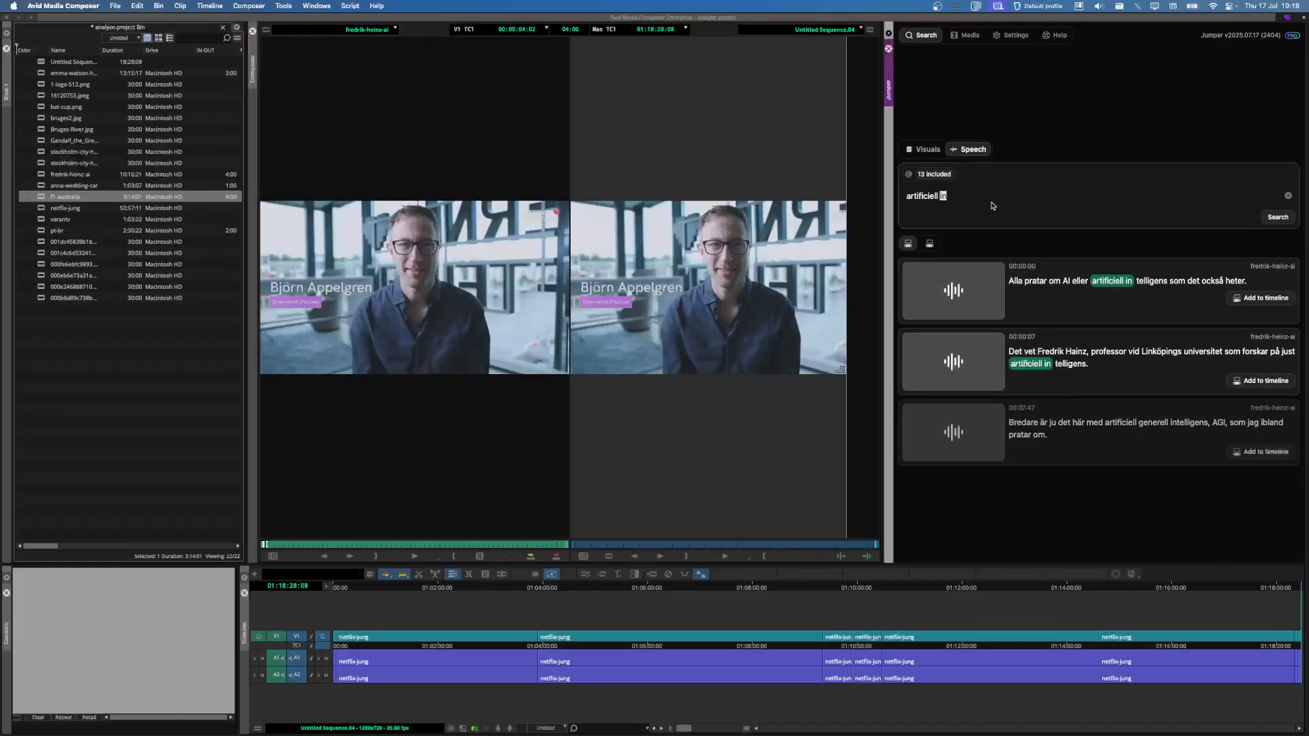
triple_click(992, 205)
key("BackSpace")
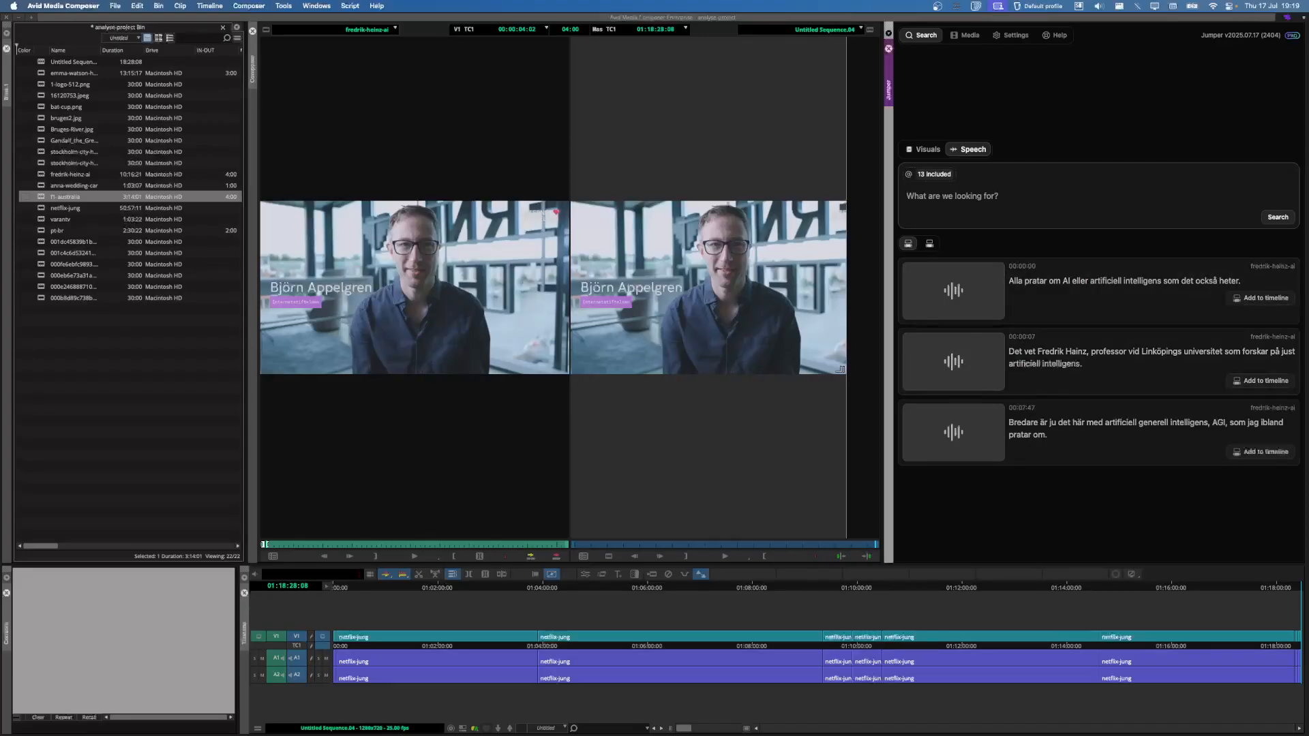
type("den tredj")
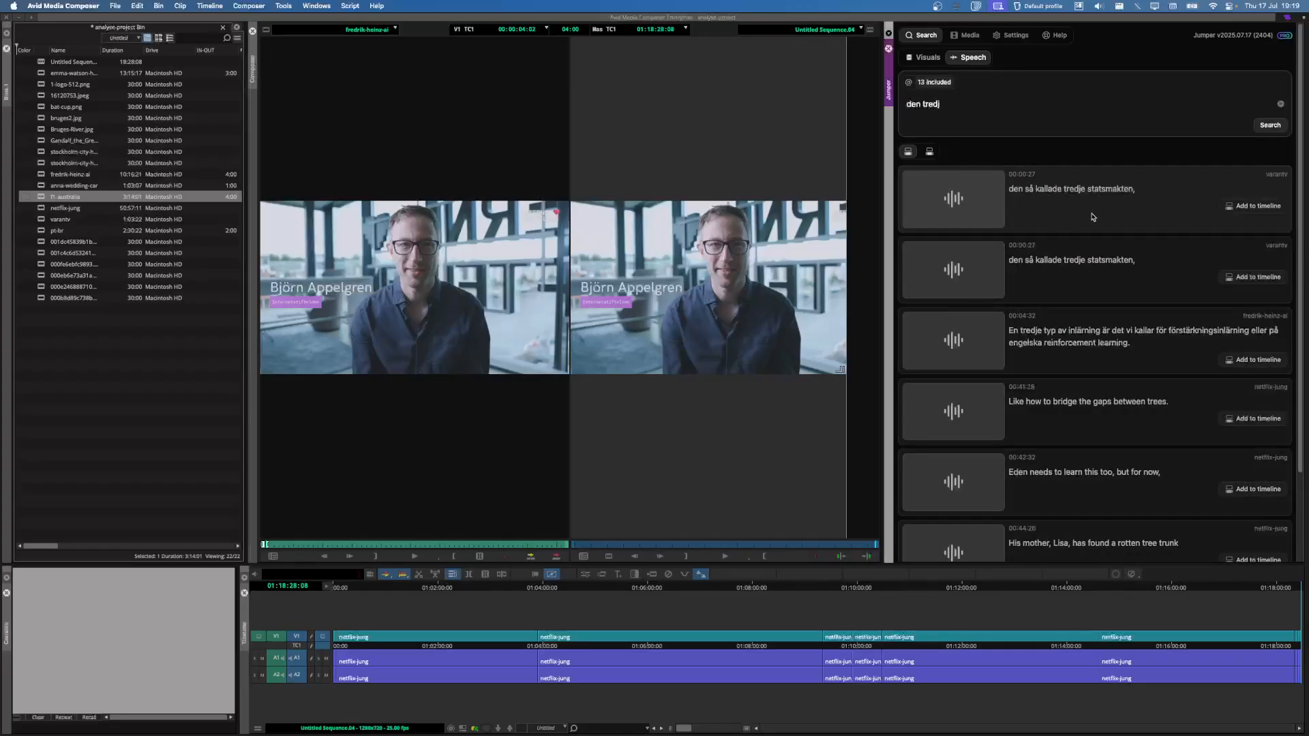
left_click(1093, 217)
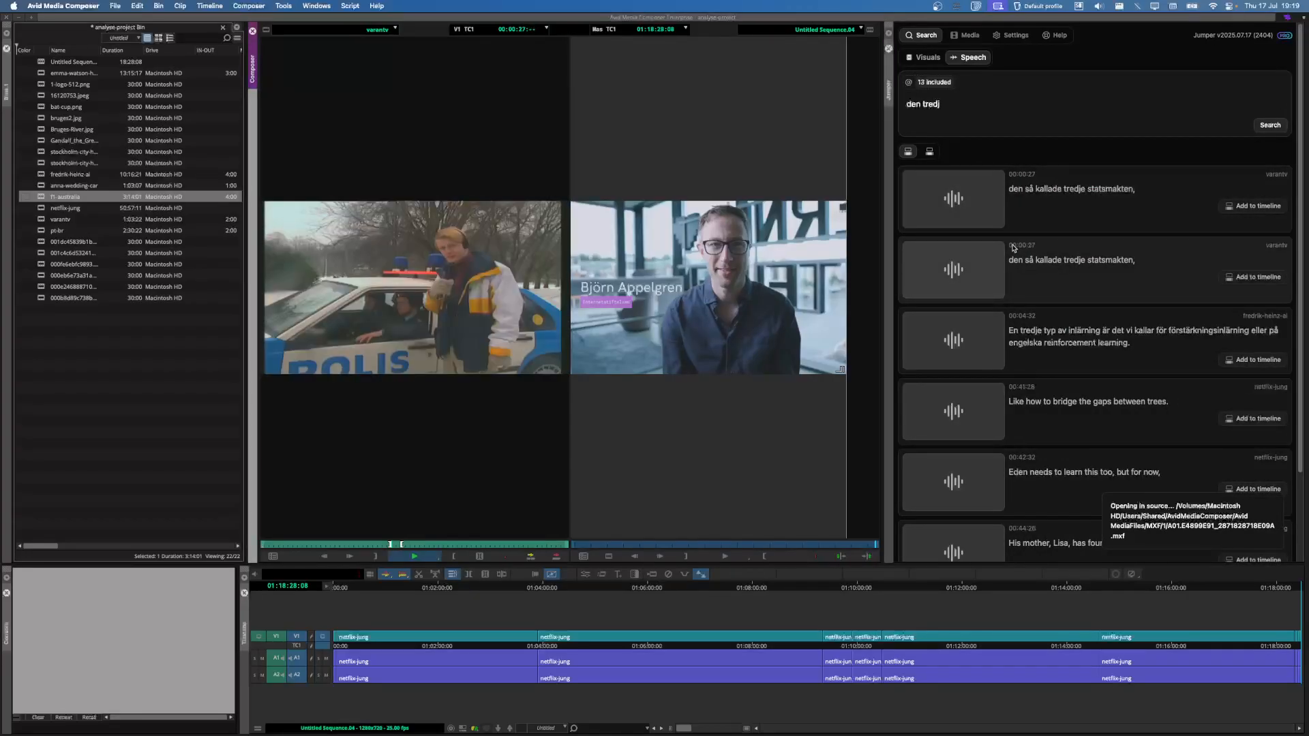
Step: Search speech for 'femini' and open the 00:03:14 emma-watson match in the source viewer
double_click(969, 109)
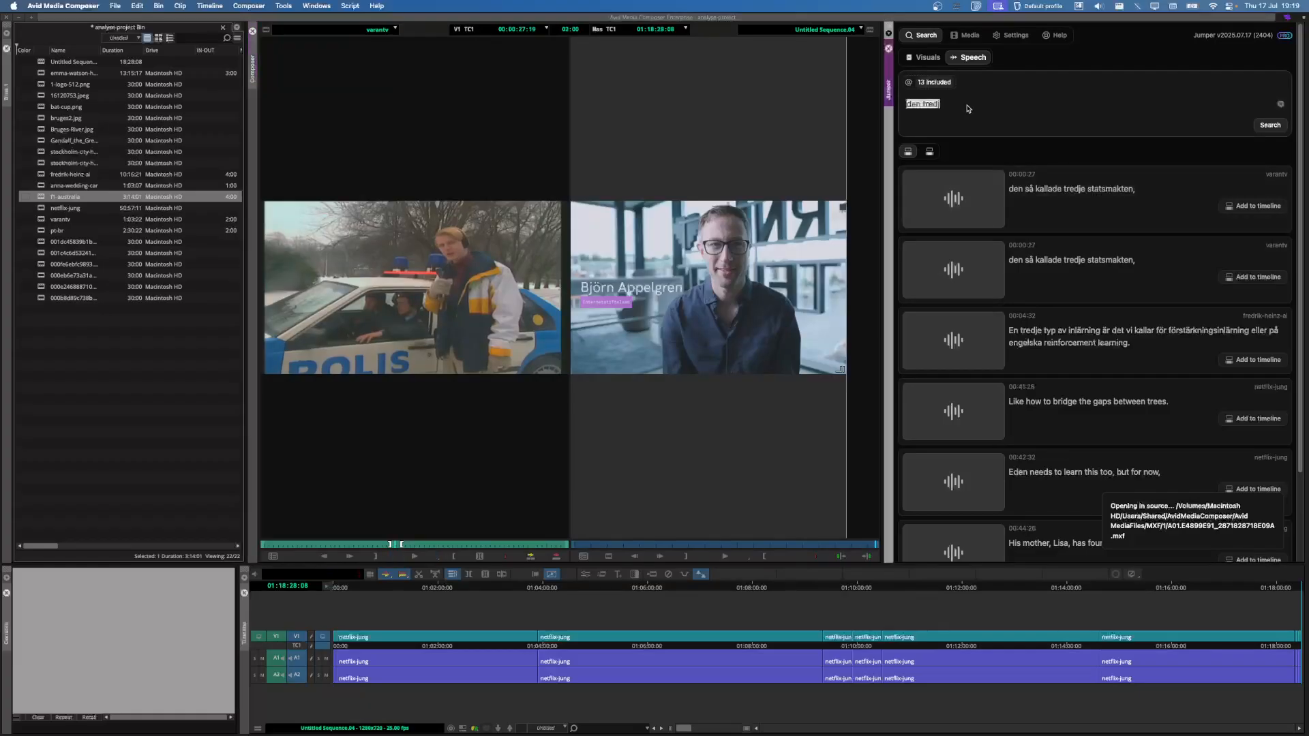
key("BackSpace")
type("feminis")
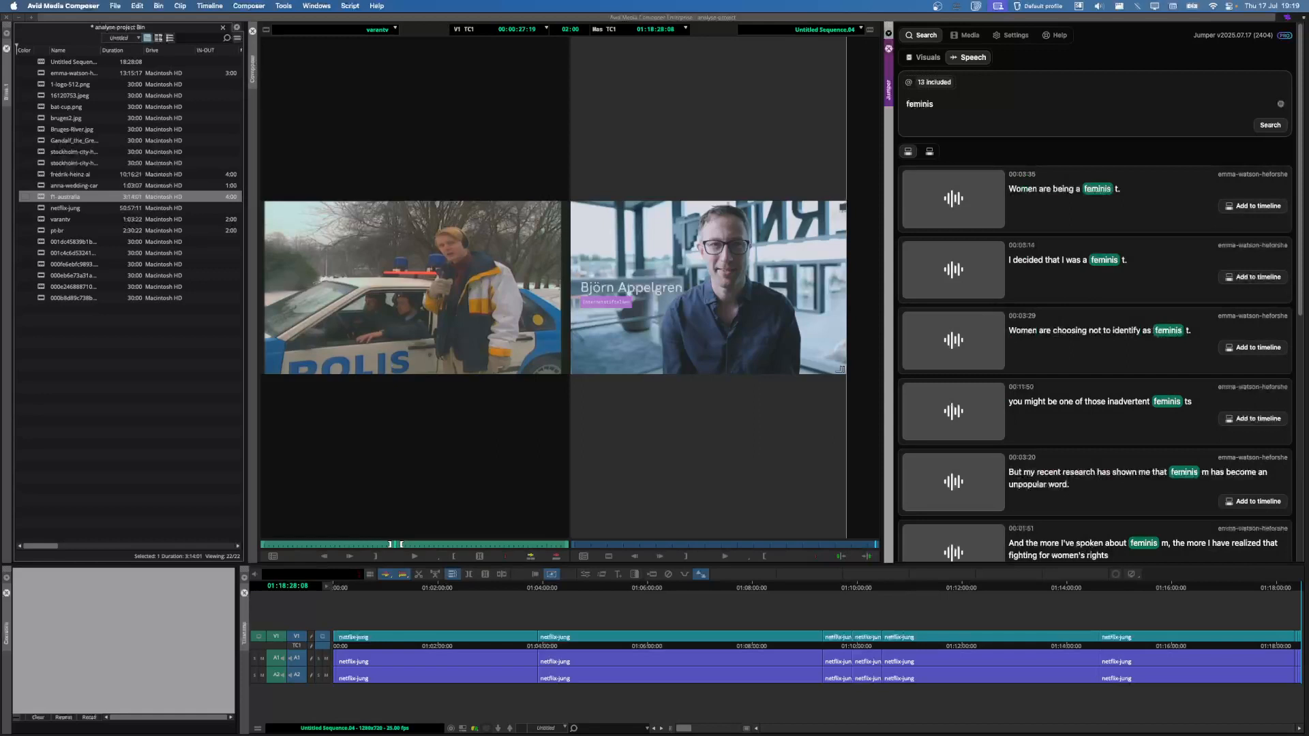
key("super+a")
type("a")
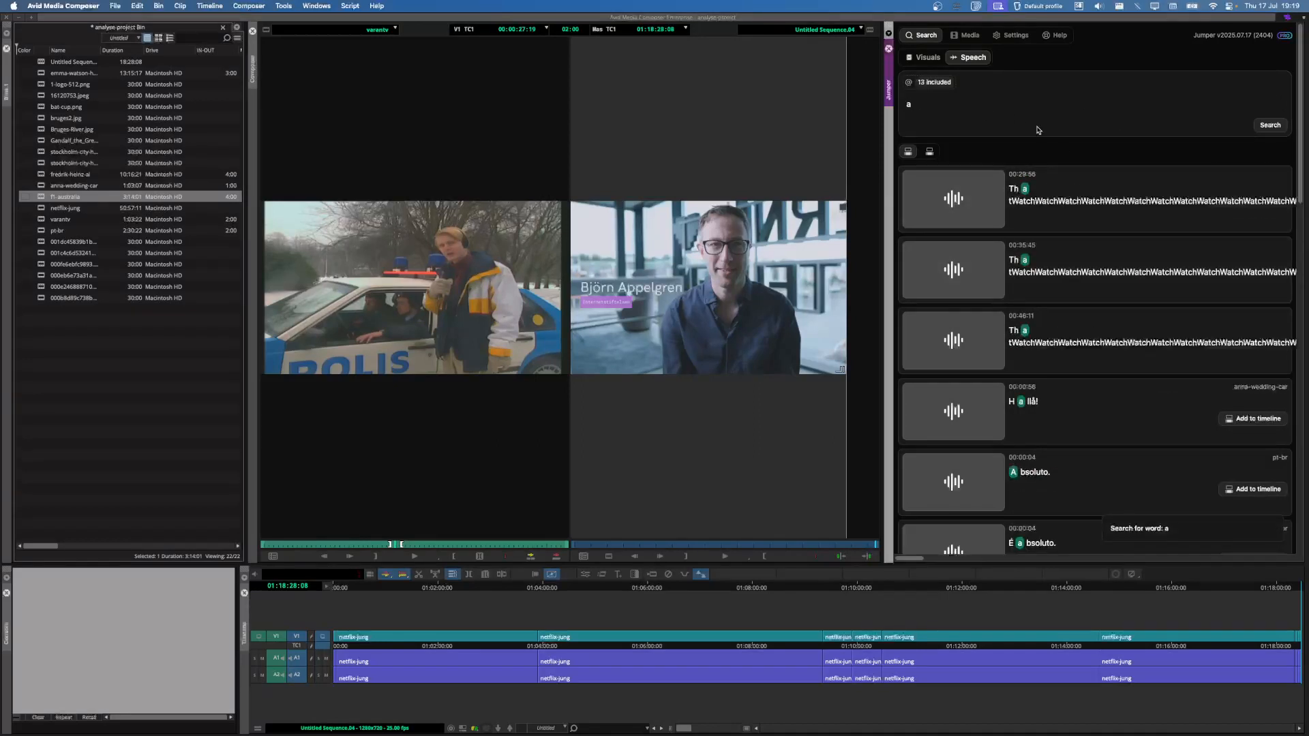
key("BackSpace")
type("femini")
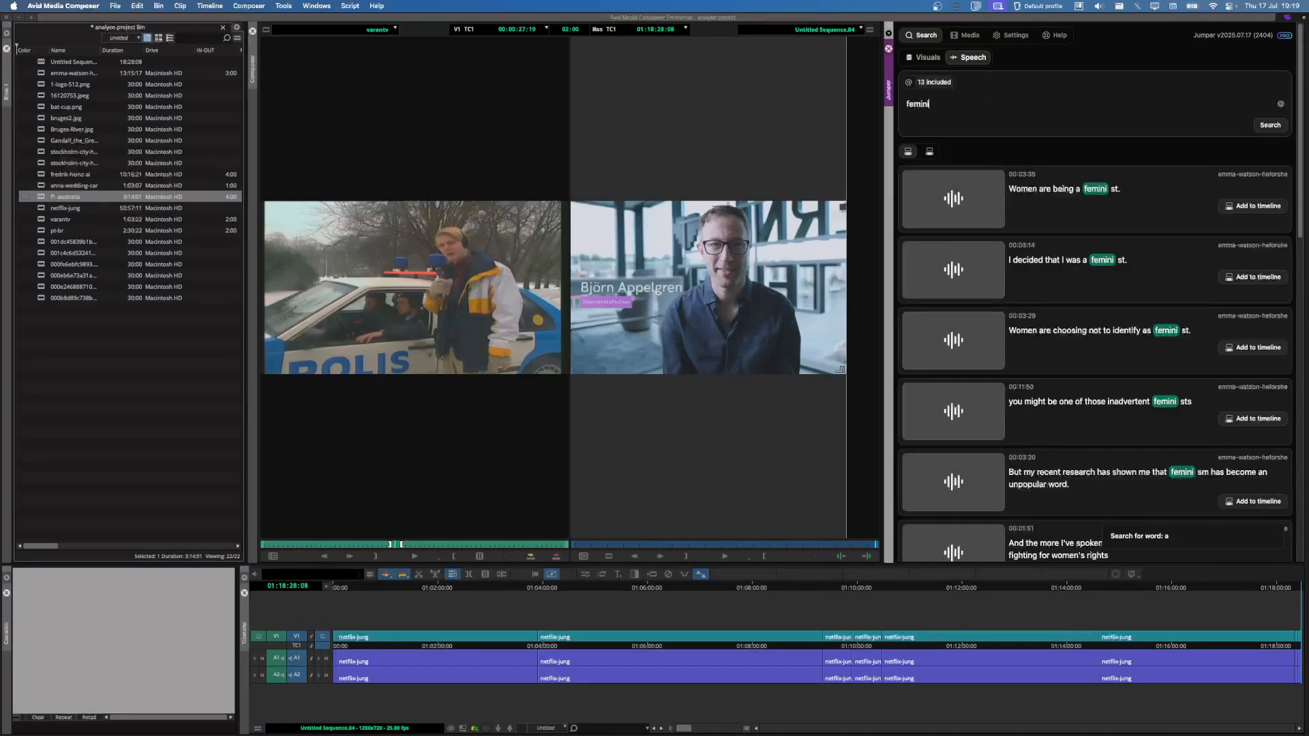
left_click(1076, 290)
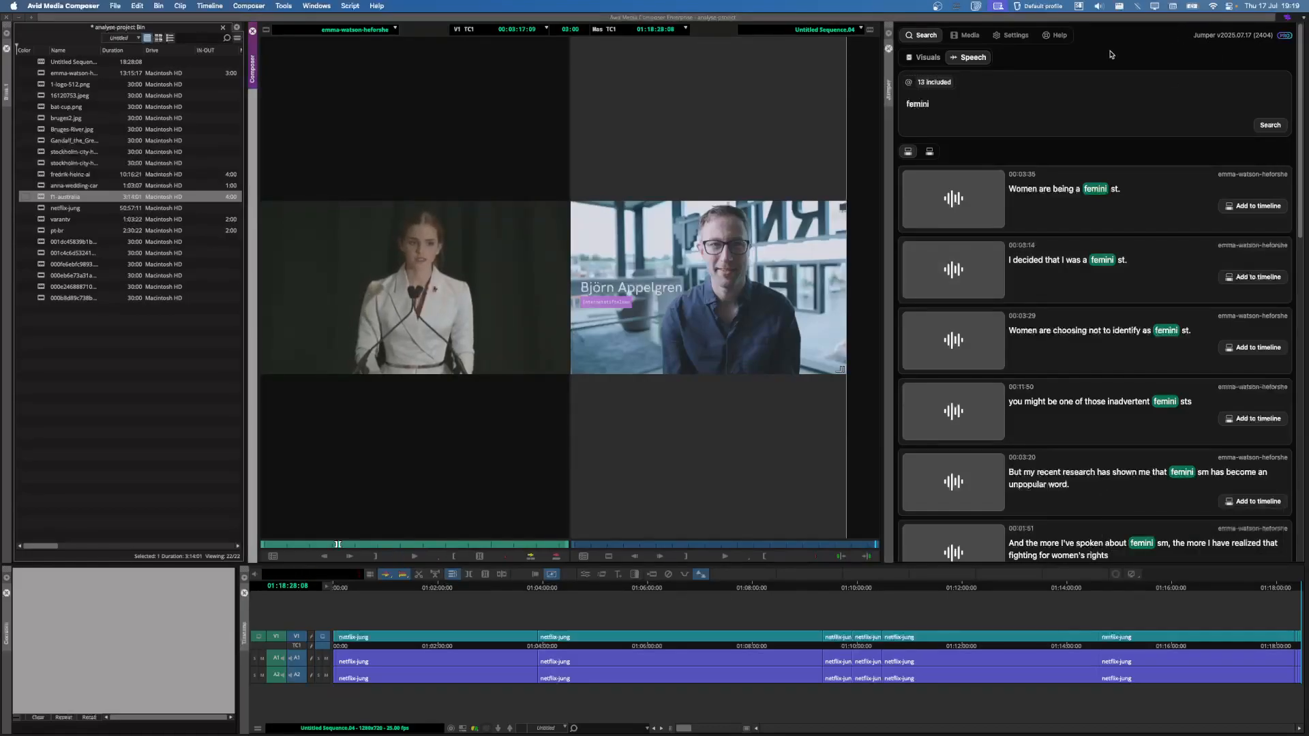
left_click(950, 107)
Step: Search speech for 'one threat' and load its first netflix-jung match into the source viewer
key("super+a")
type("on")
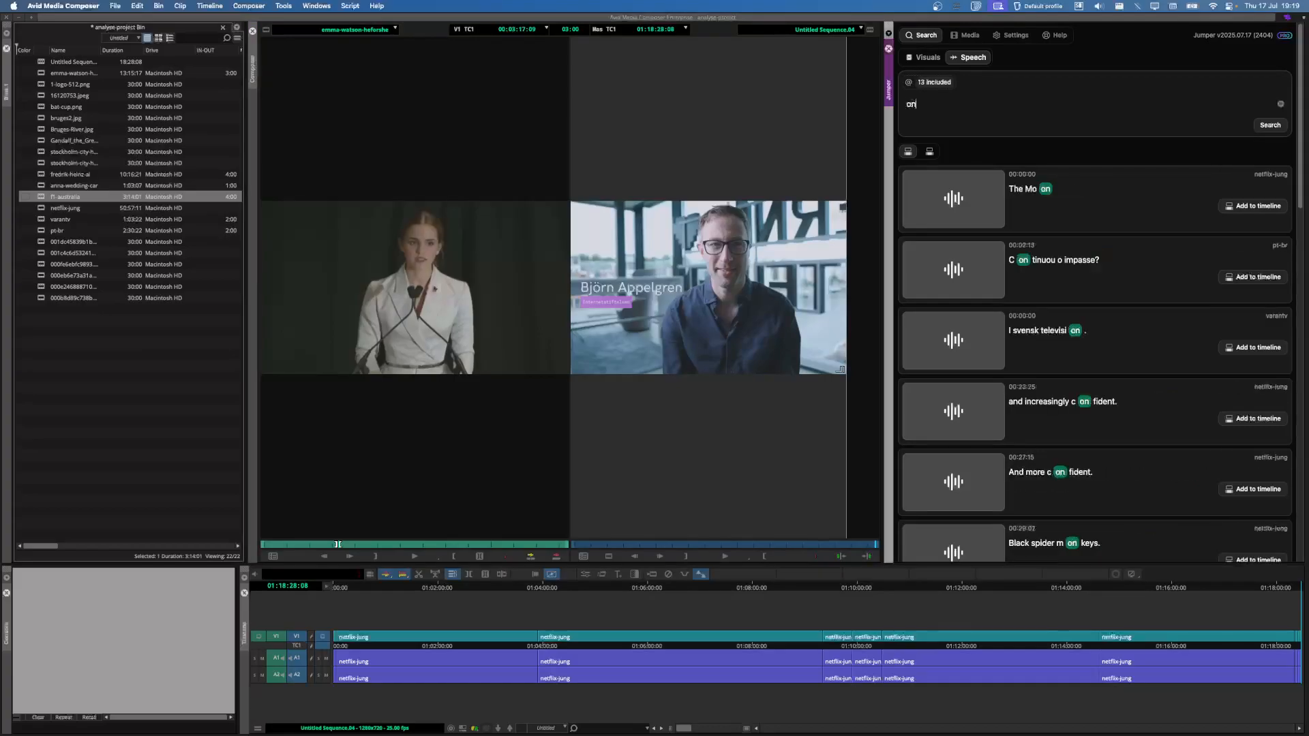
type("e threat")
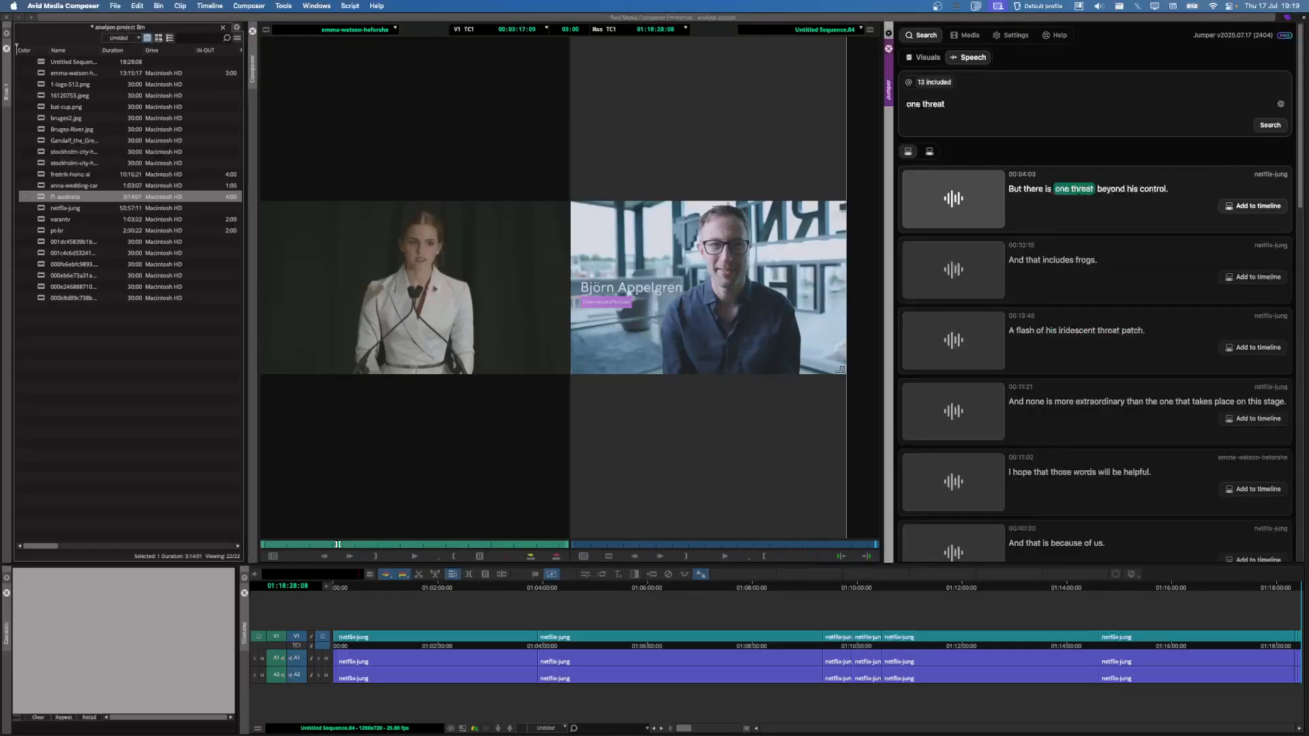
left_click(1098, 212)
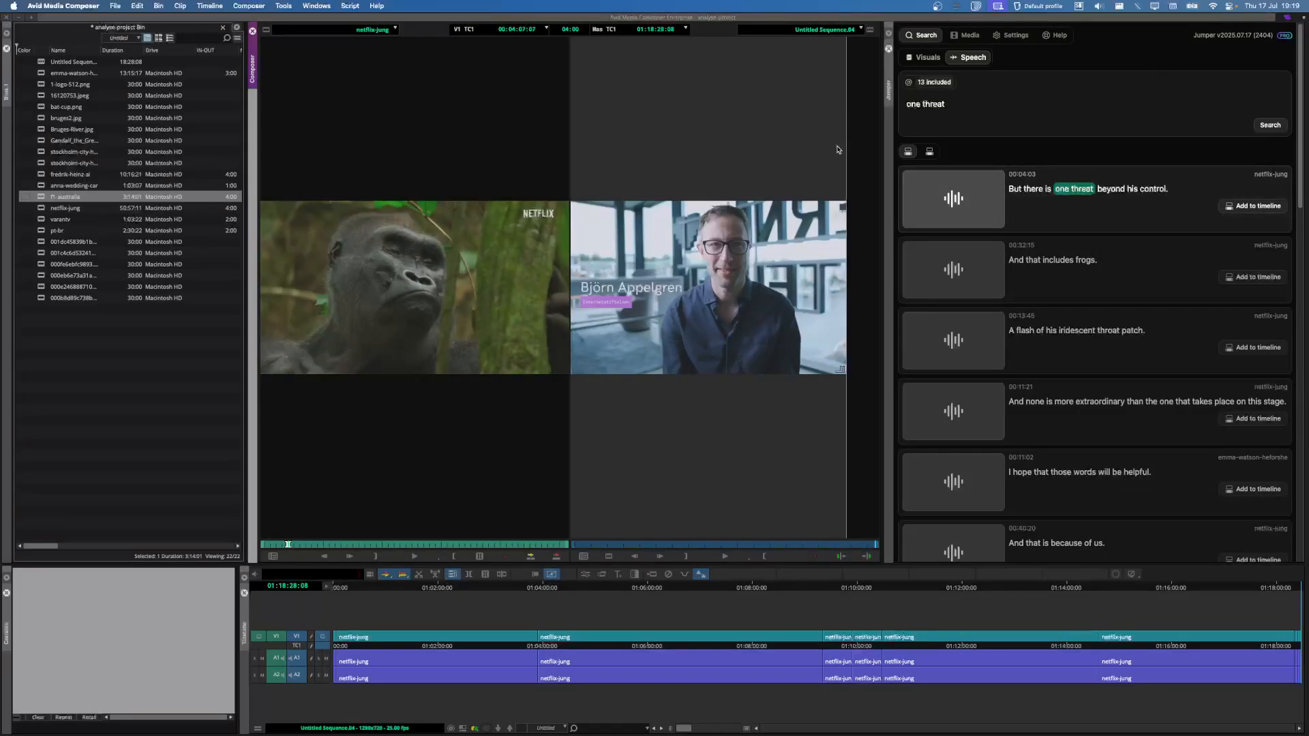
Step: Return to visual search, empty the 'man' query, and switch over to Chrome
left_click(931, 60)
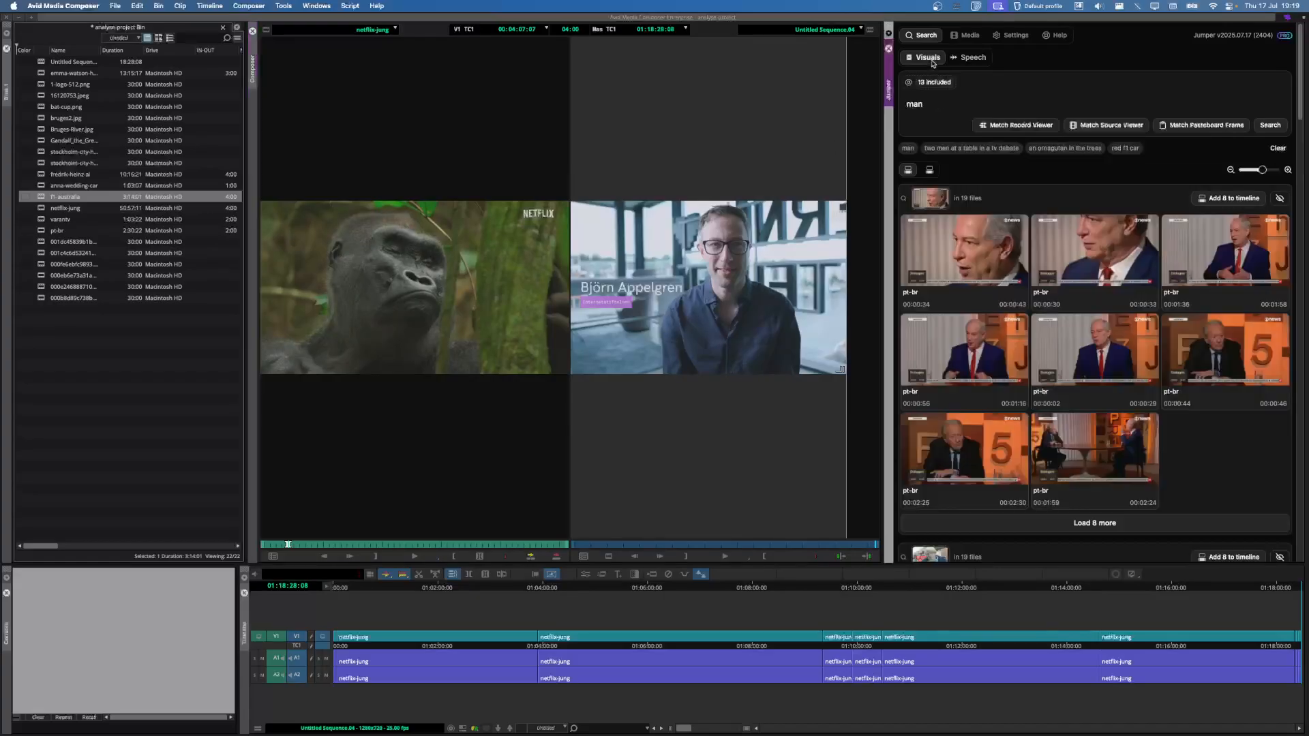
key("super+a")
key("BackSpace")
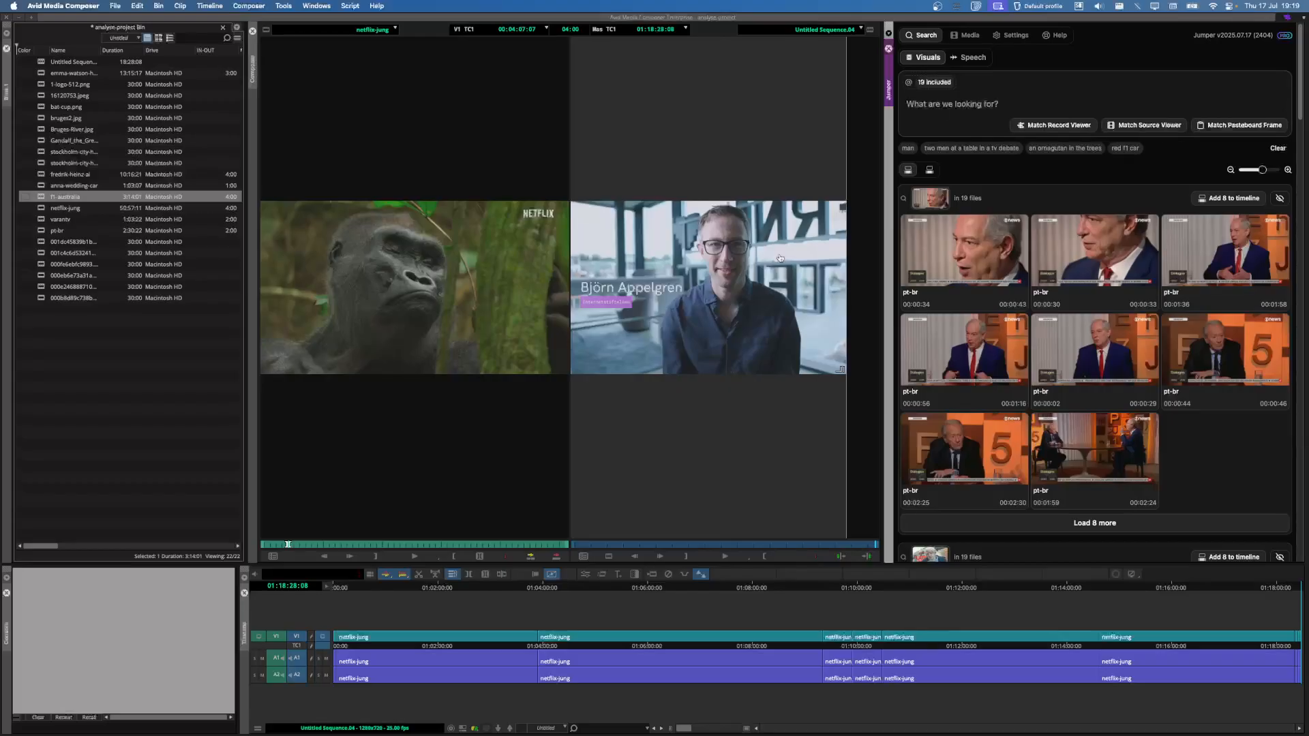
key("super+Tab")
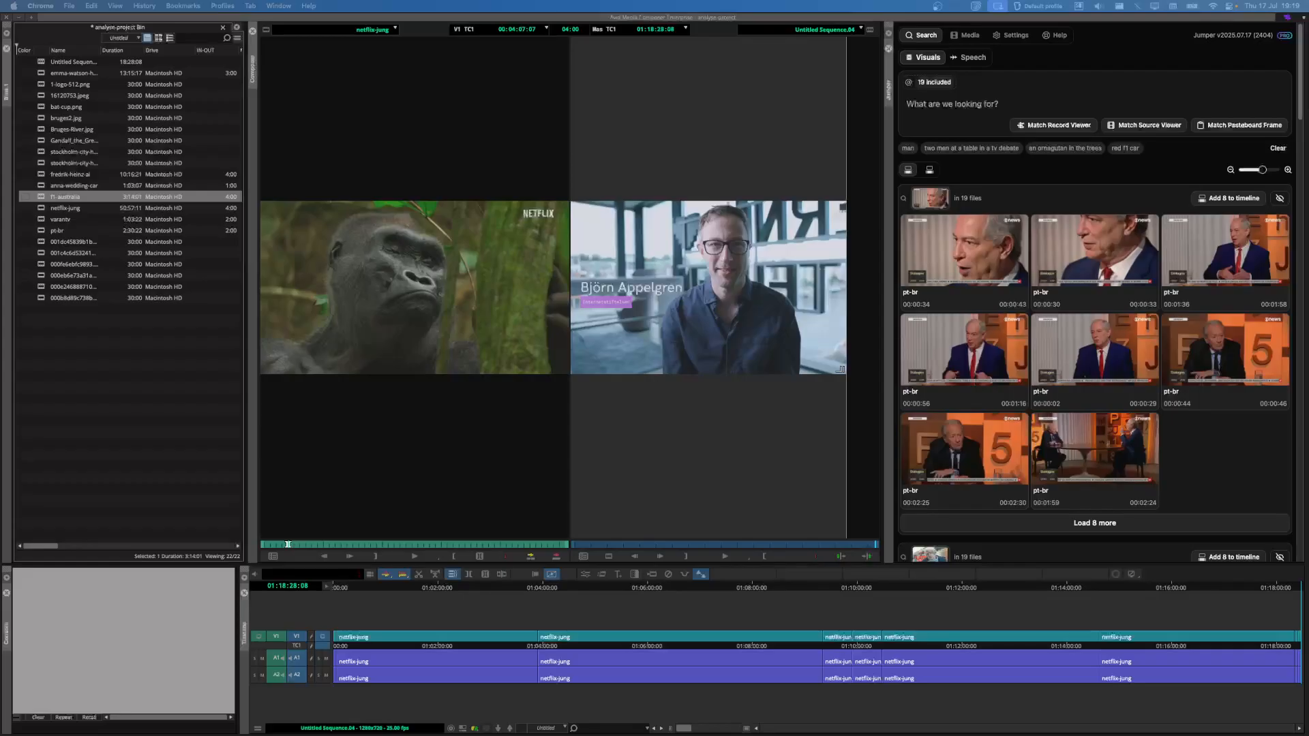
Step: In a private Chrome window, go to google.com and search for 'frog'
key("super+shift+n")
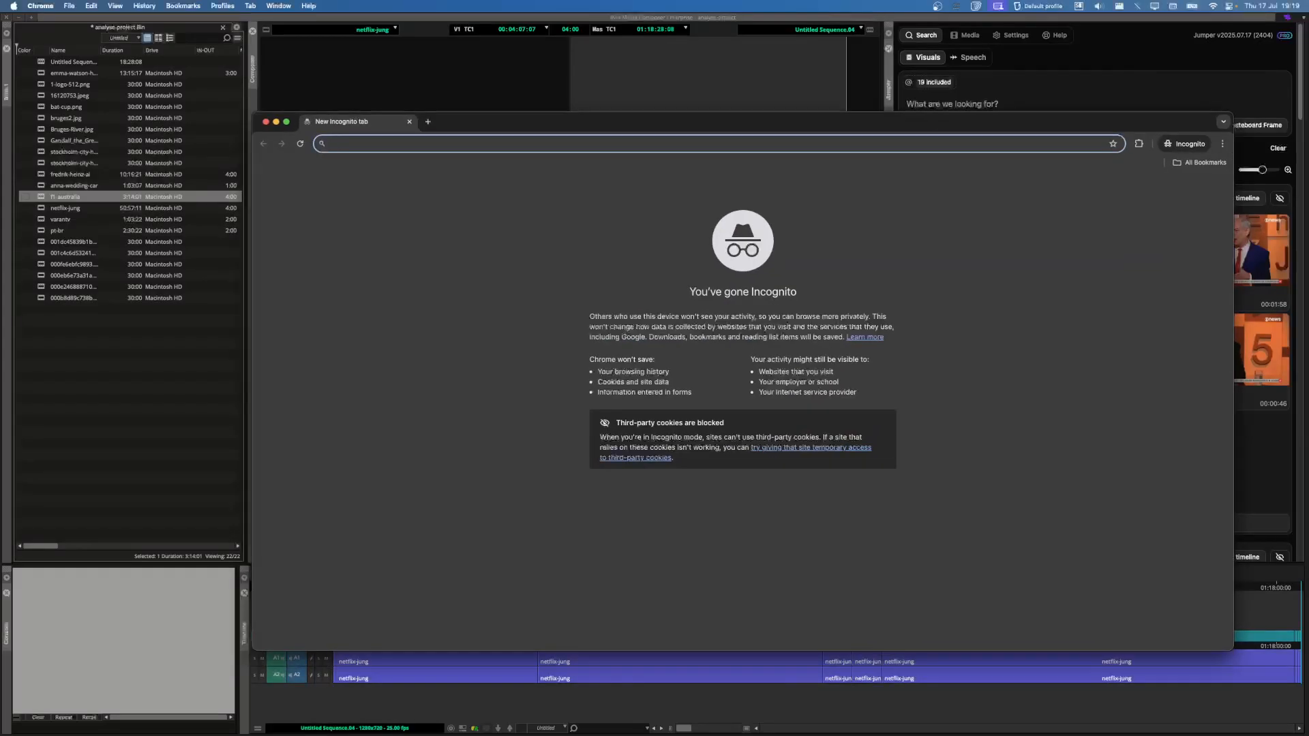
type("goog")
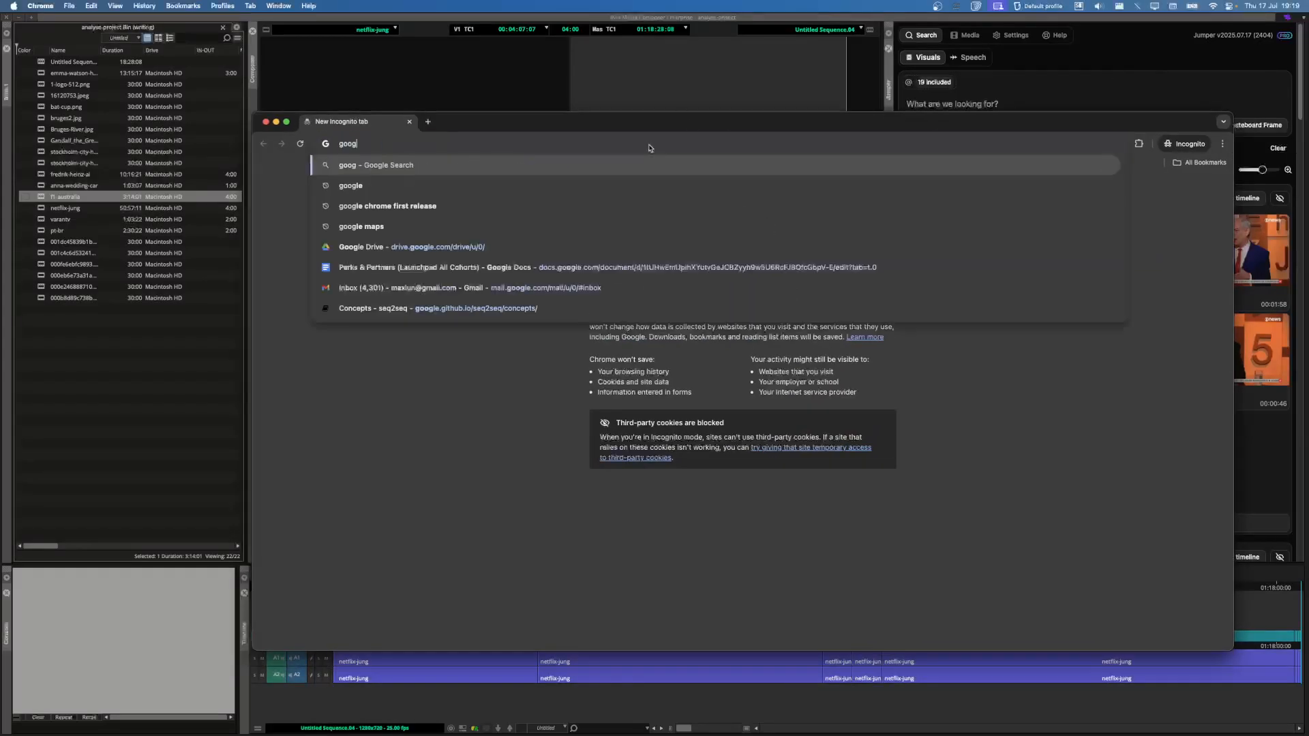
type("le.com")
key("Return")
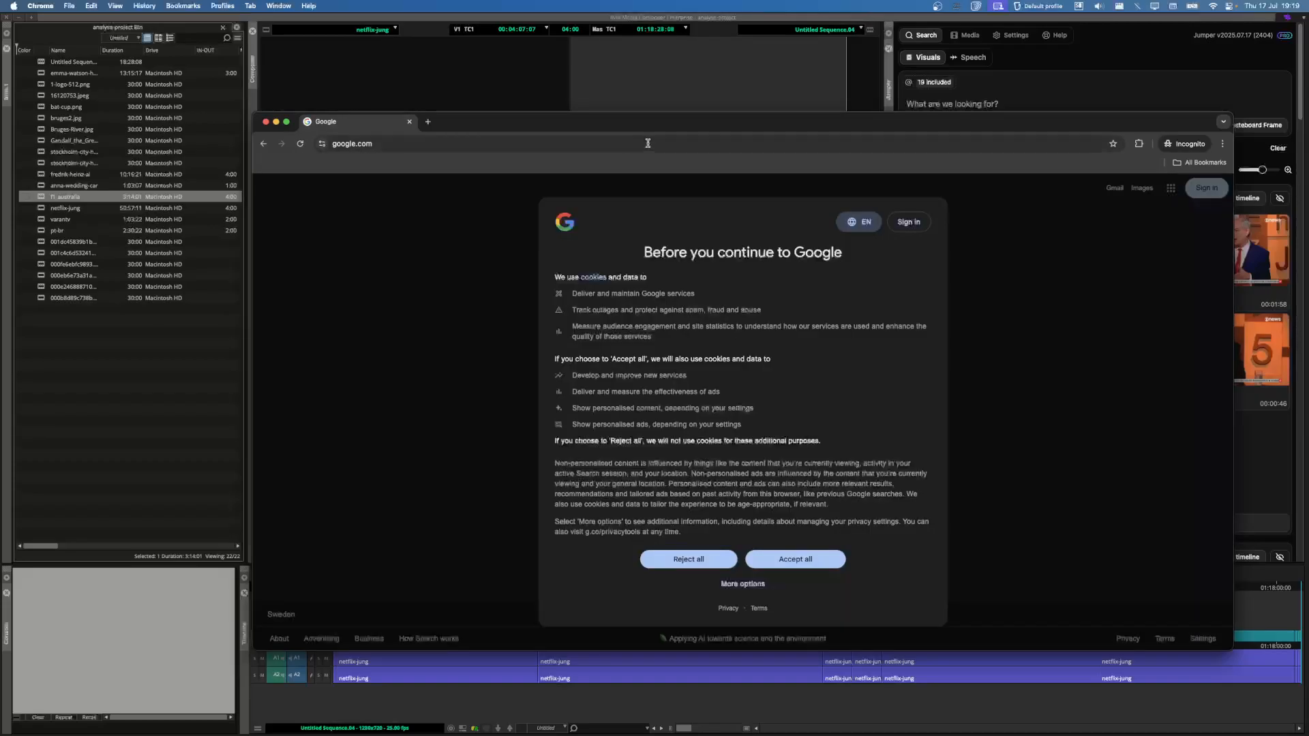
left_click(796, 559)
left_click(661, 387)
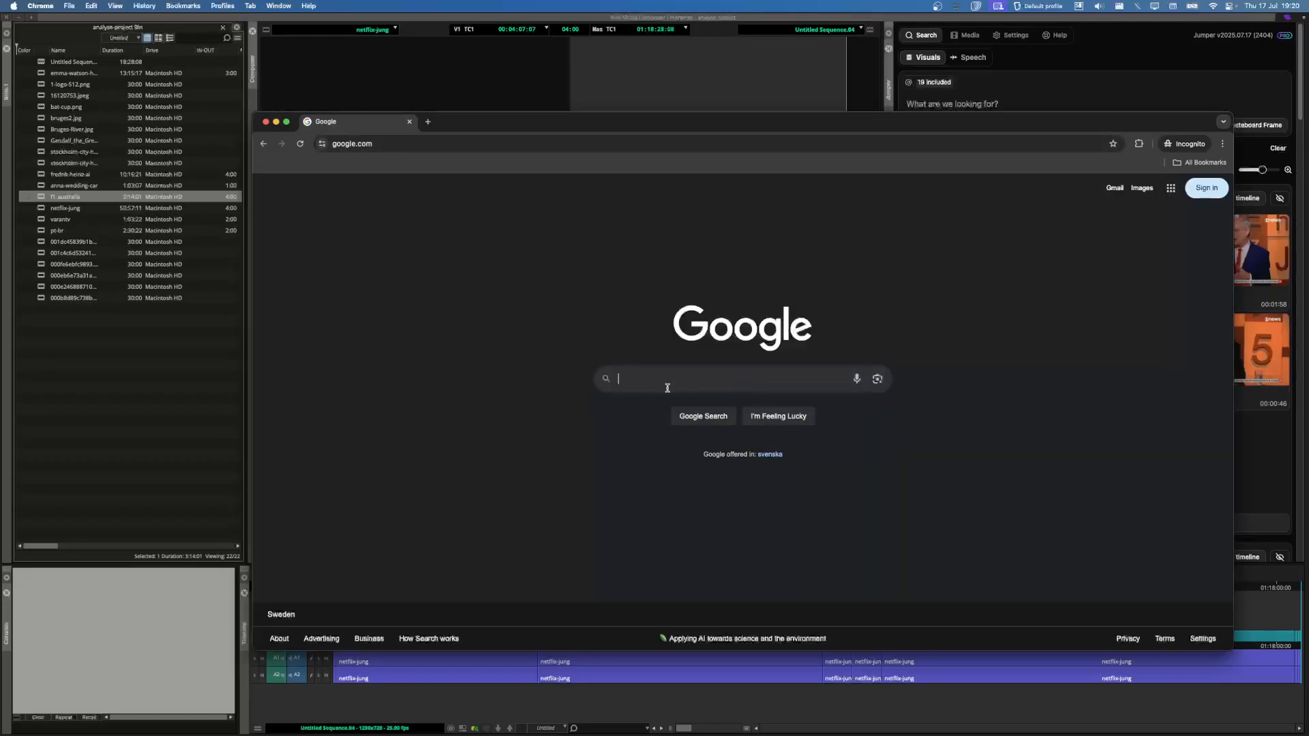
type("frog")
key("Return")
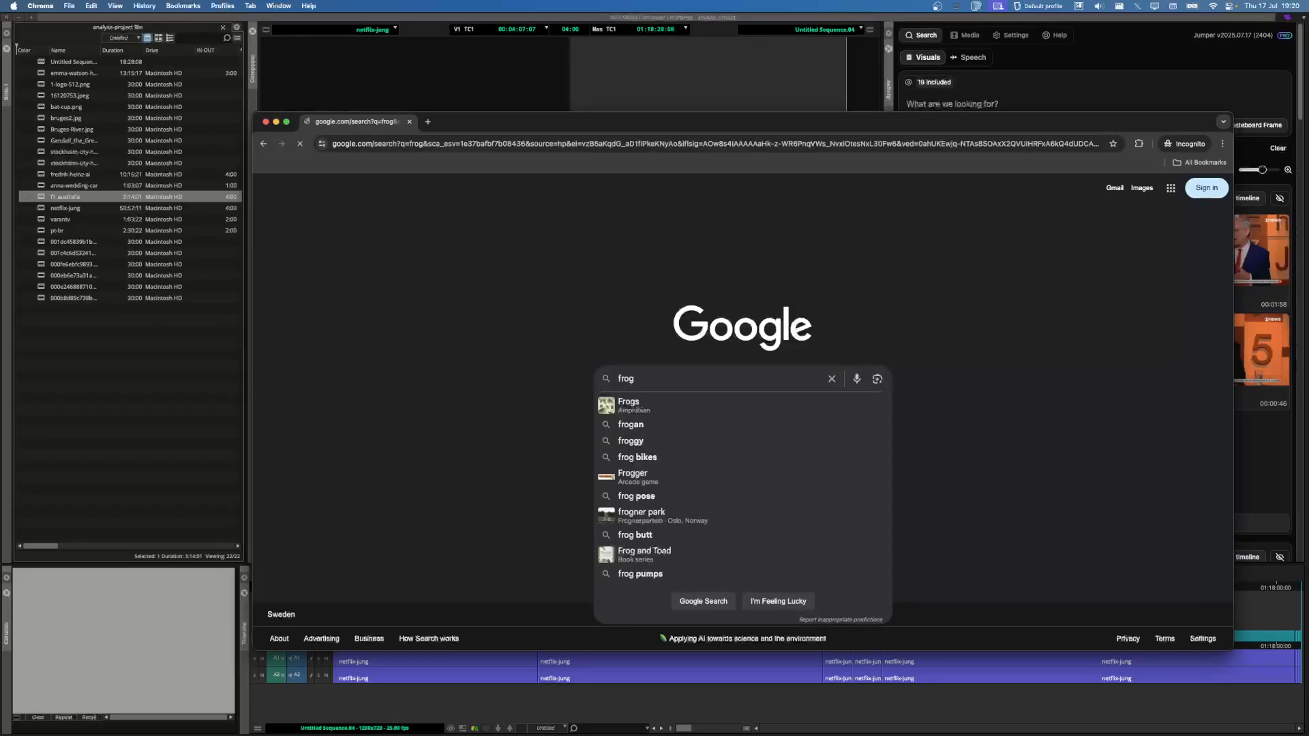
Step: Copy the Live Science frog photo from image results and match it to bin clips in Jumper
left_click(403, 232)
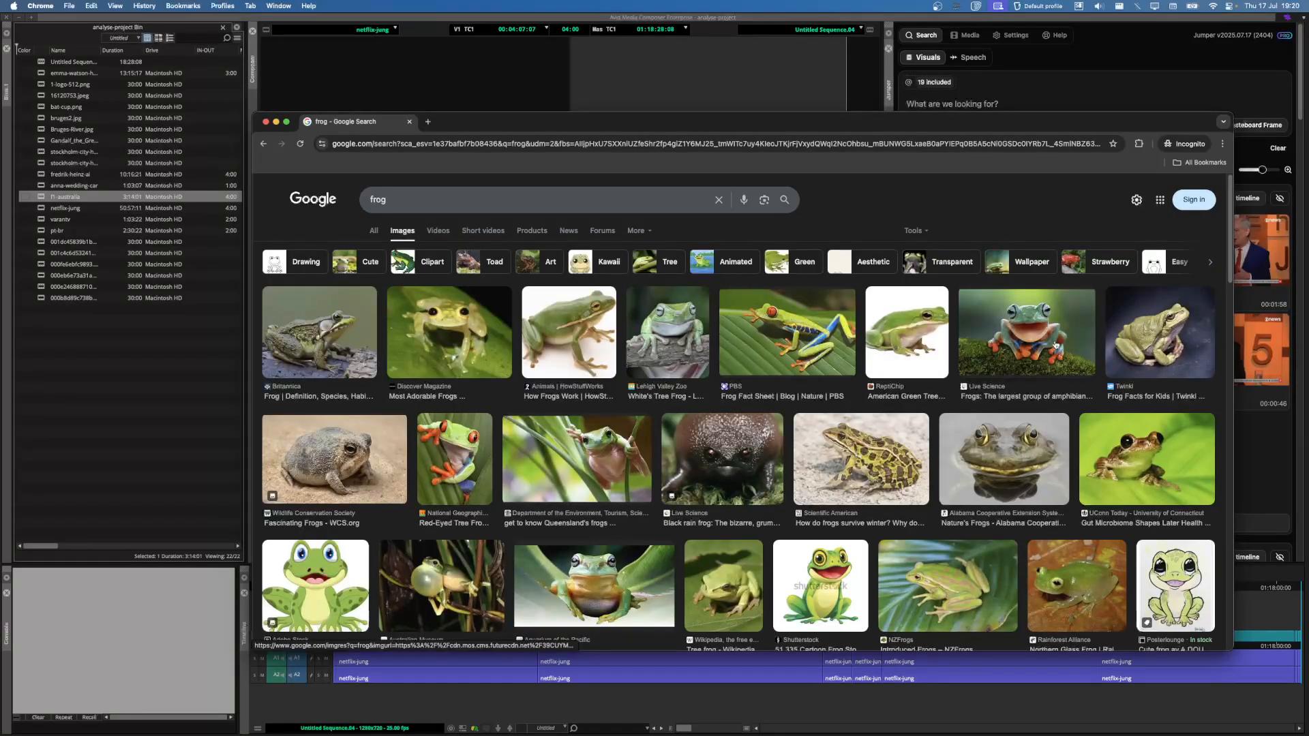
left_click(1027, 334)
right_click(1031, 392)
left_click(1053, 503)
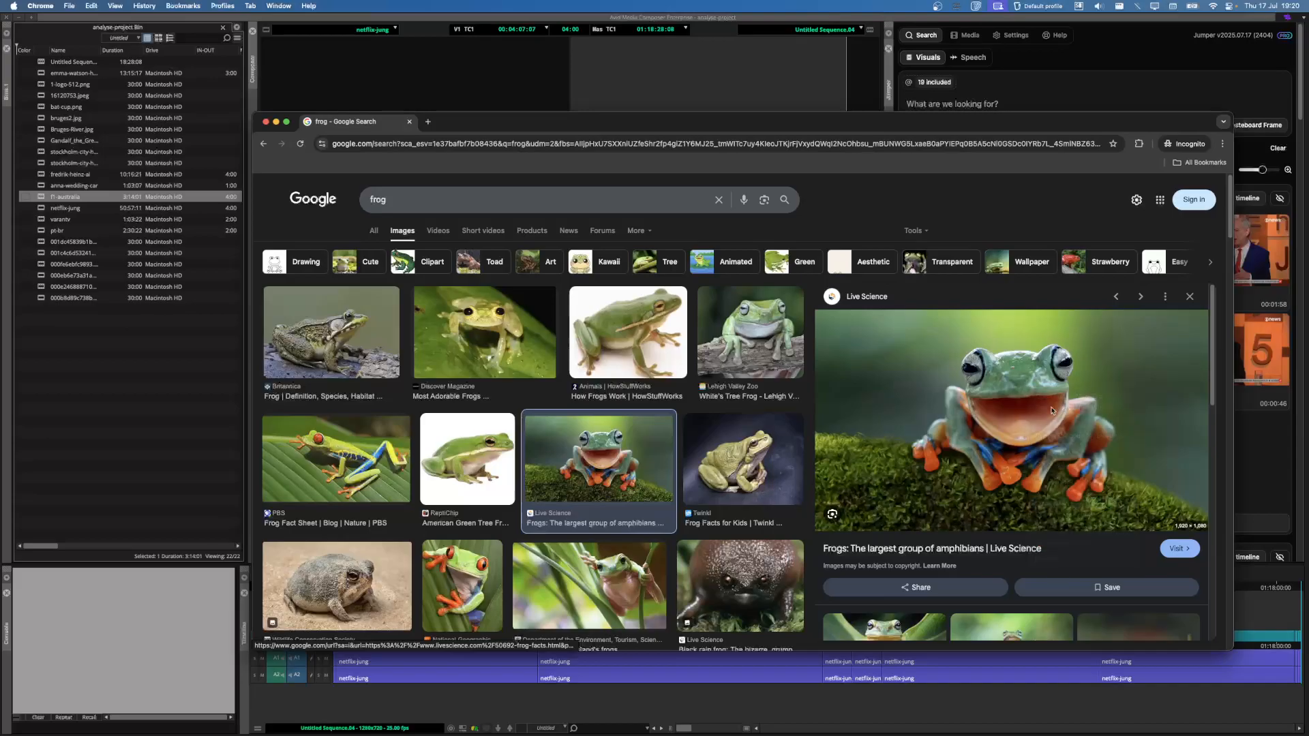
left_click(1047, 75)
left_click(1257, 130)
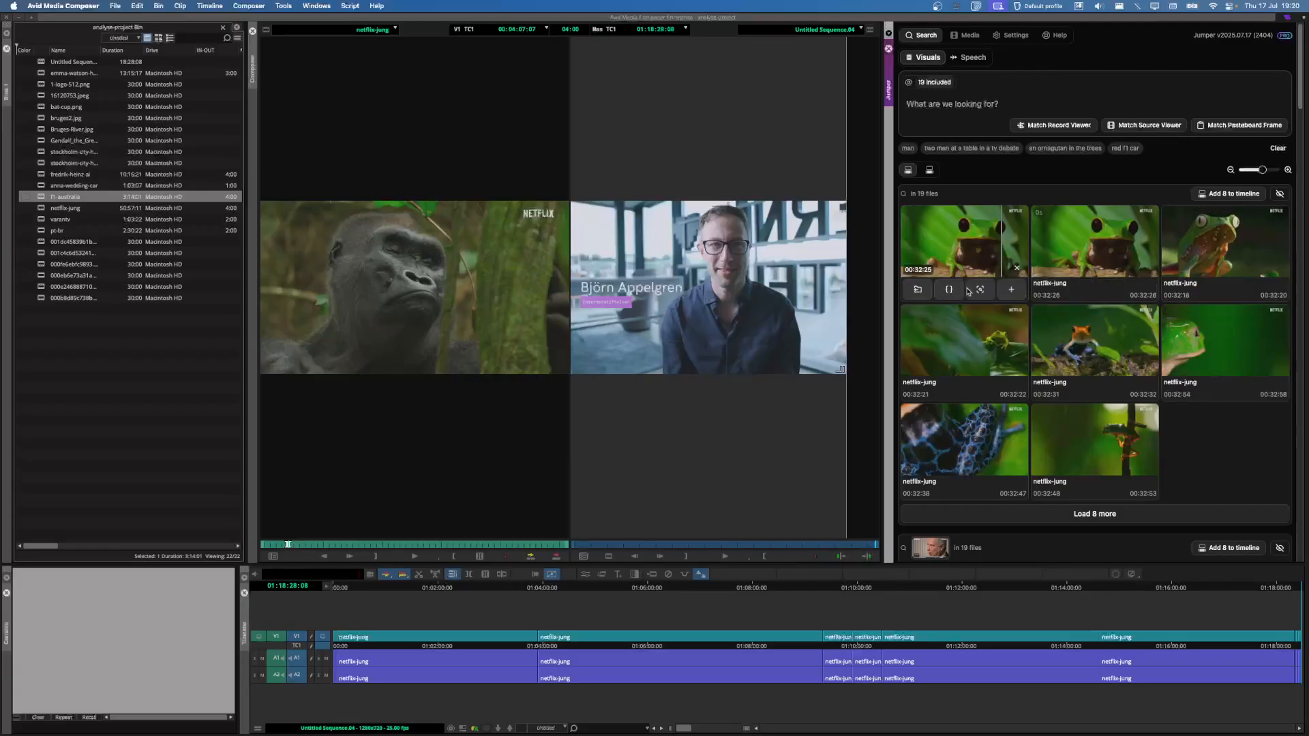
Step: Search Jumper for 'artificiell intelligens' to list fredrik-heinz-ai shots
mouse_move(1093, 384)
mouse_move(1101, 288)
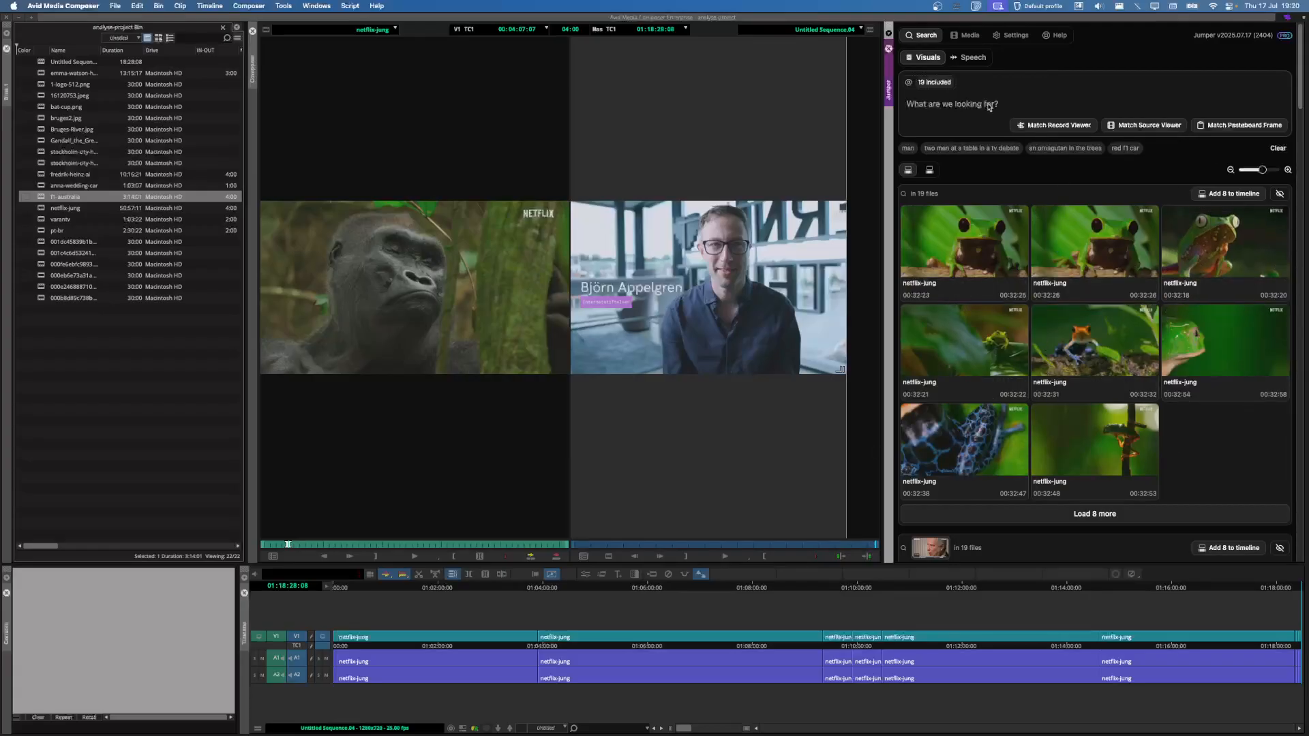
type("arti")
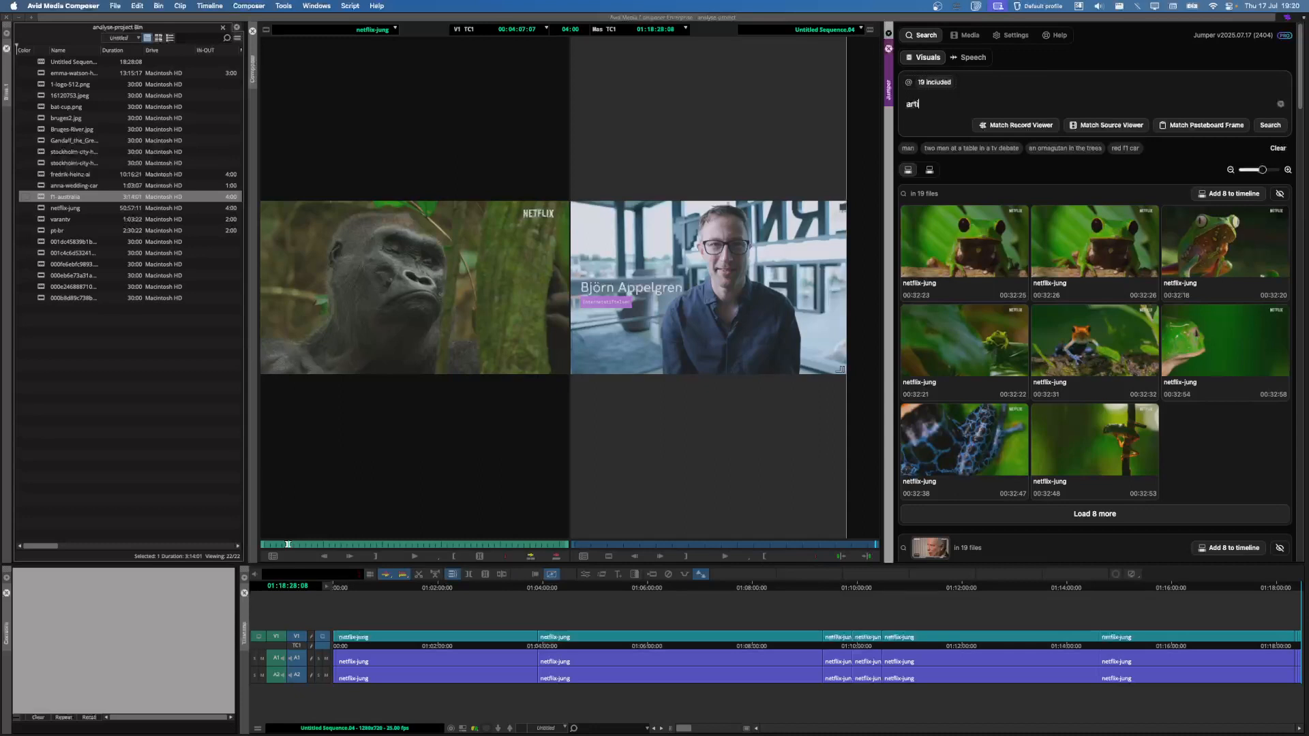
type("ficiell intelligens")
key("Return")
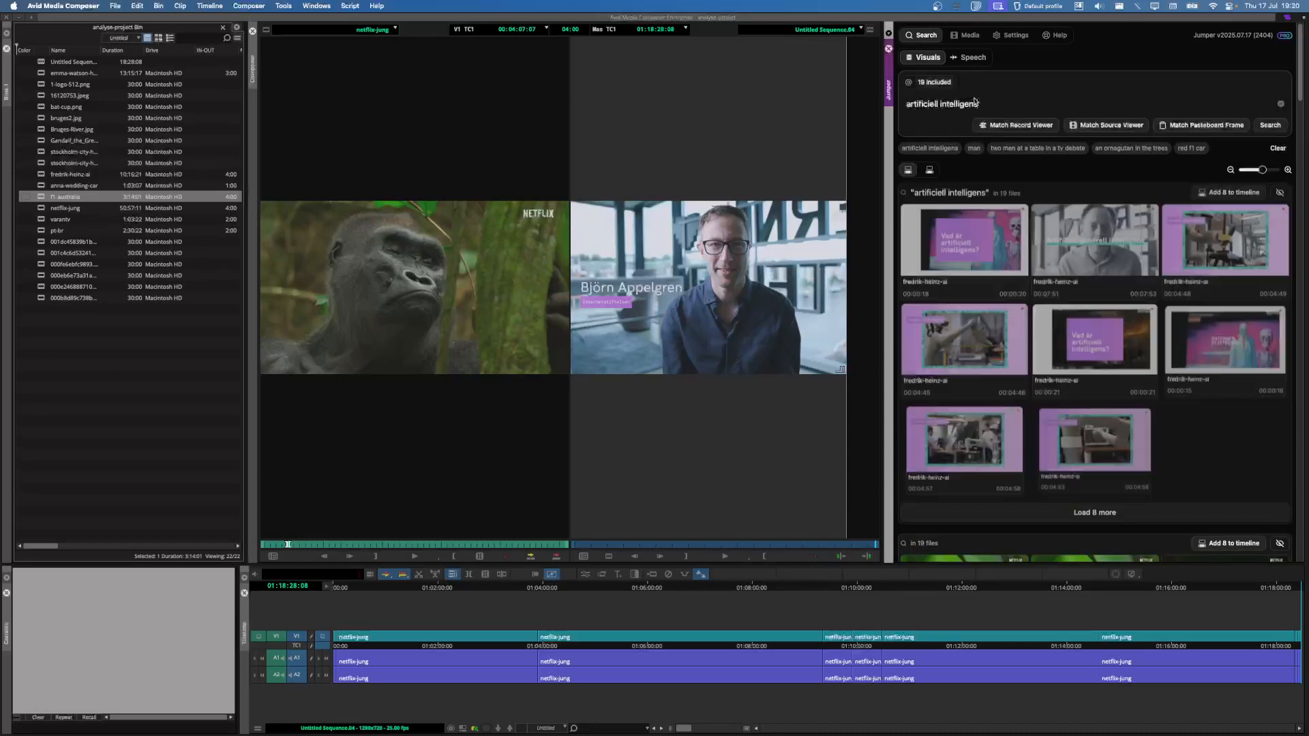
mouse_move(977, 249)
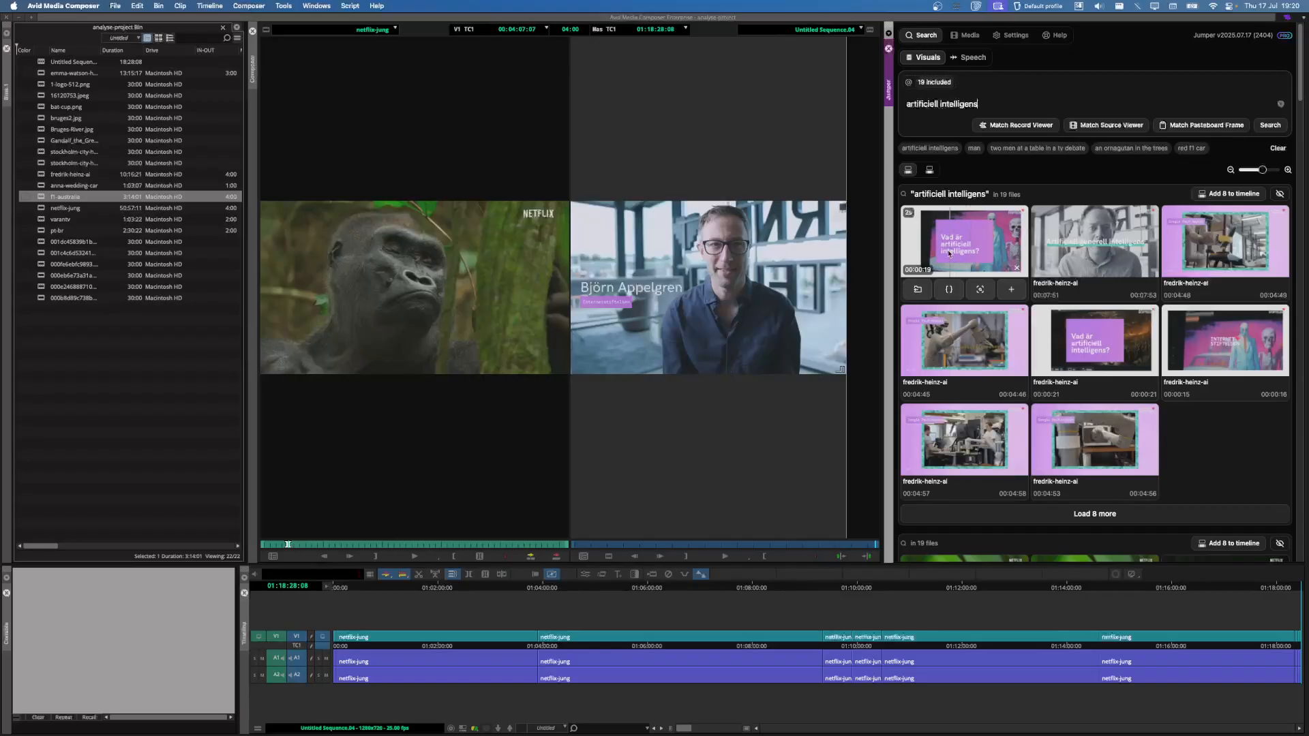
Step: Replace the query with 'backamo lägerplats' and load the top anna-wedding-car result into the source viewer
triple_click(1001, 103)
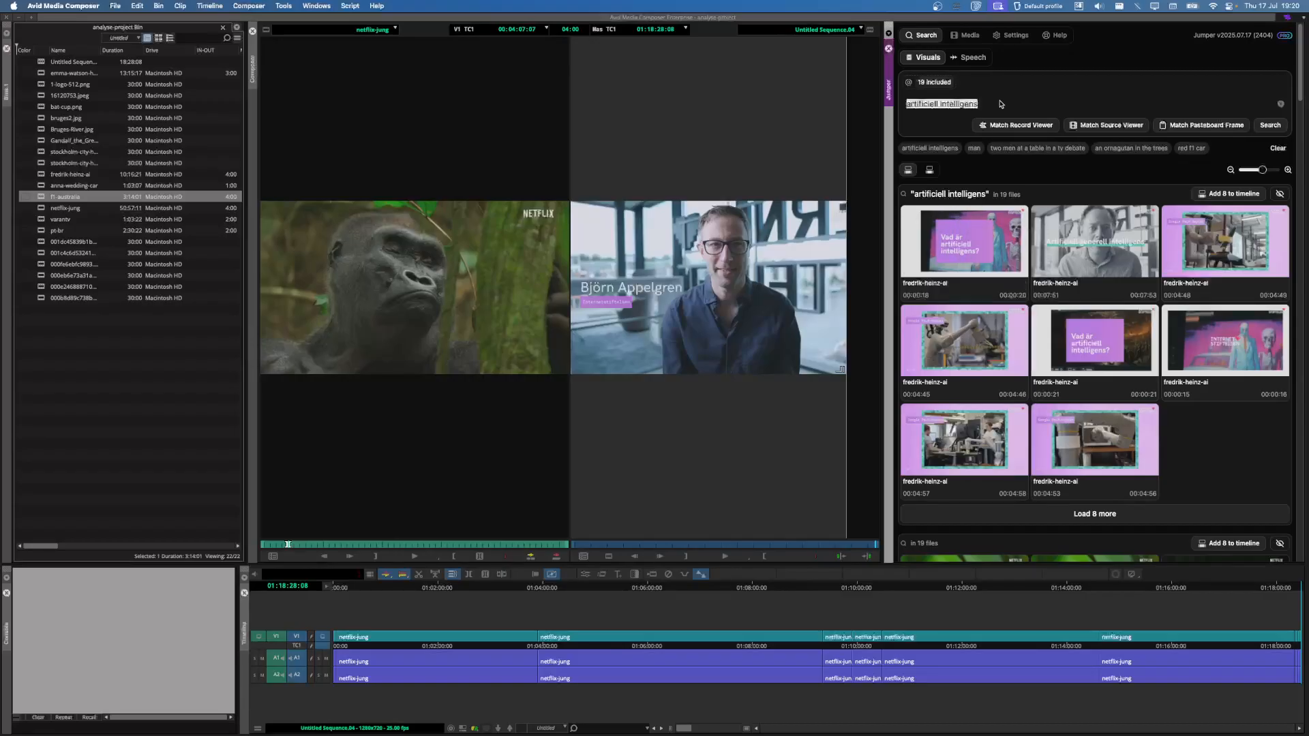
type("backamo lägerplats")
key("Return")
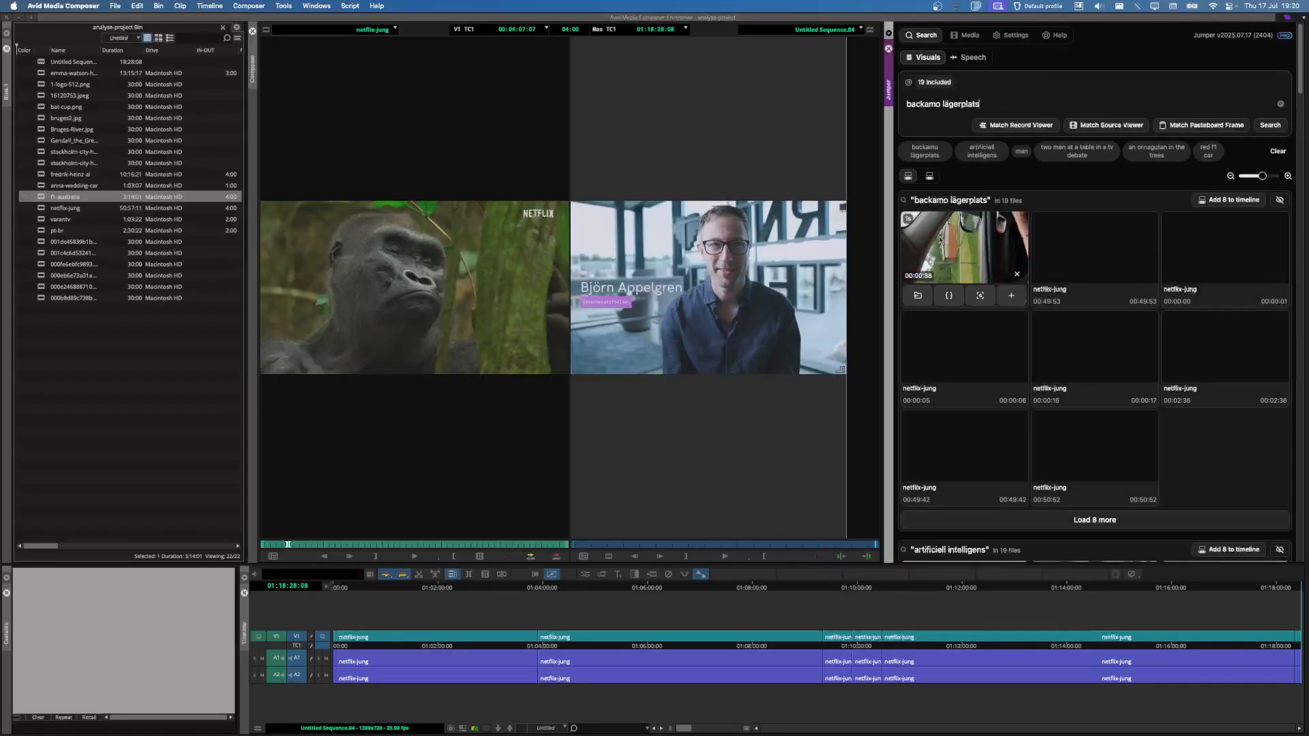
left_click(958, 249)
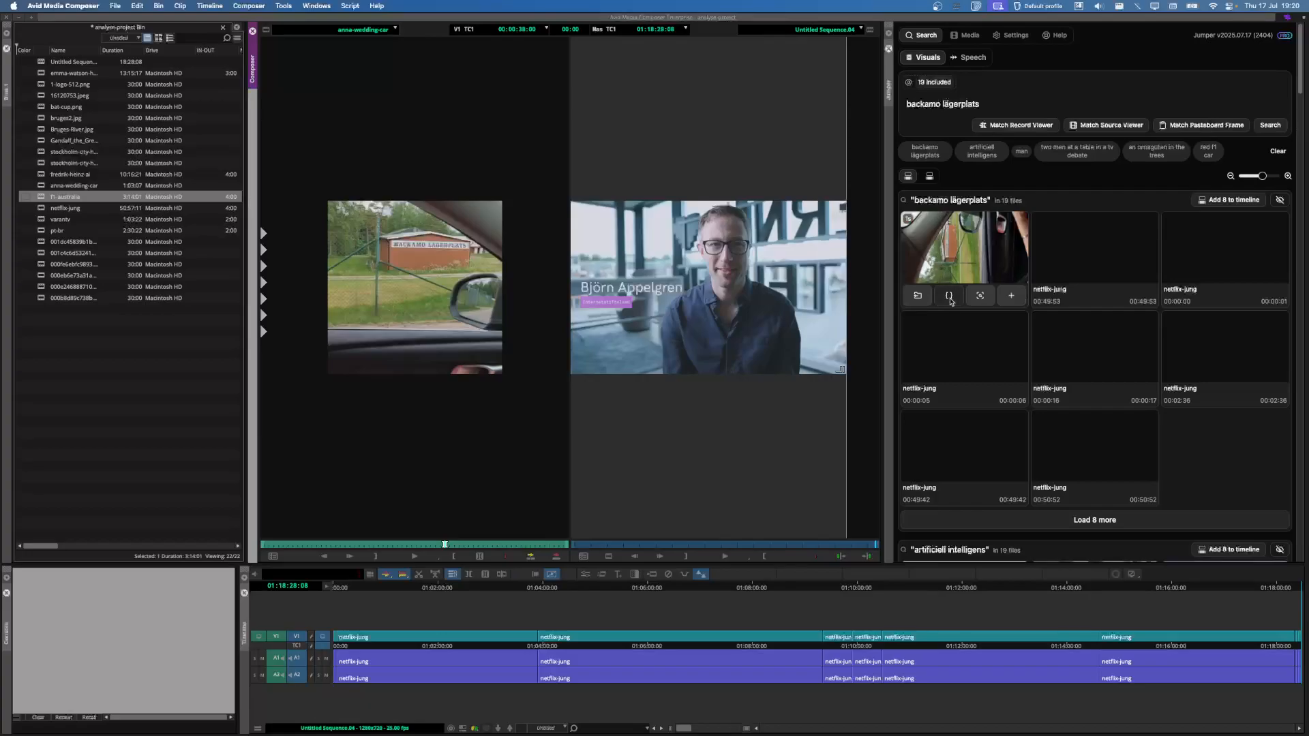
Step: Mark In and Out points around the matched shot in the anna-wedding-car clip
double_click(922, 104)
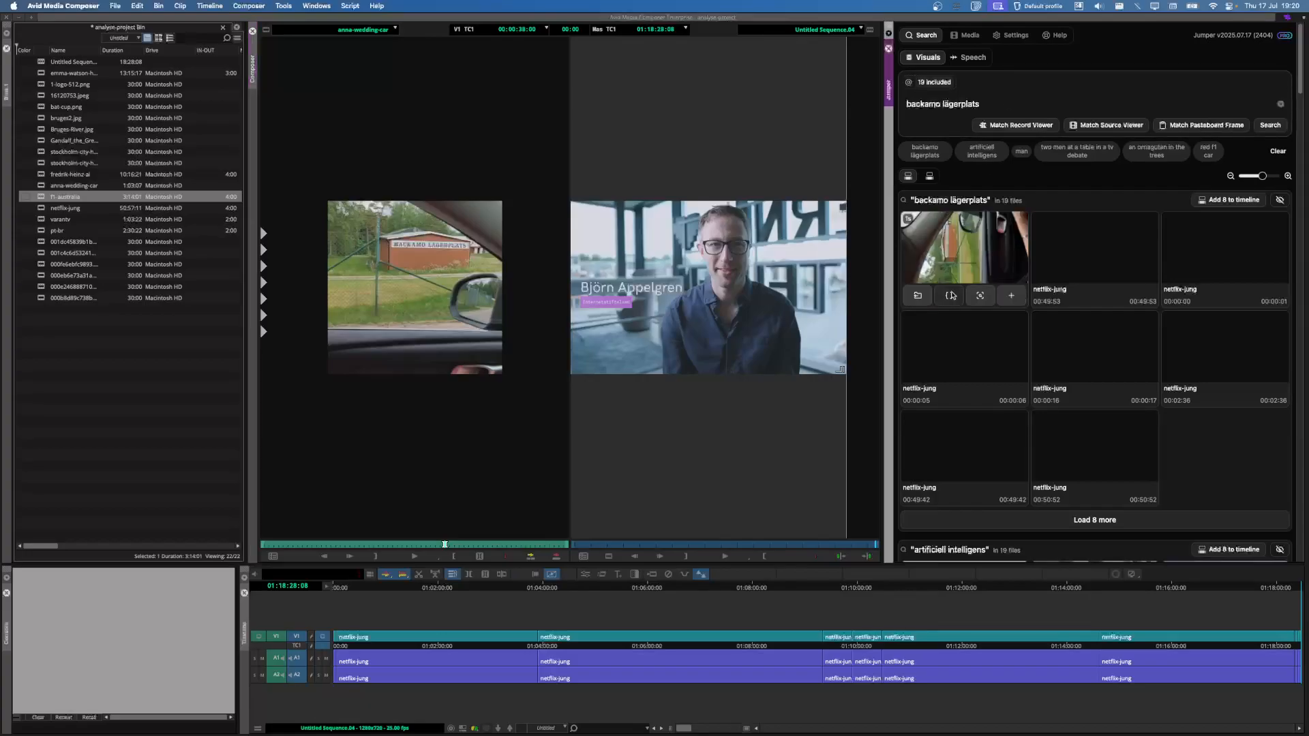
left_click(949, 296)
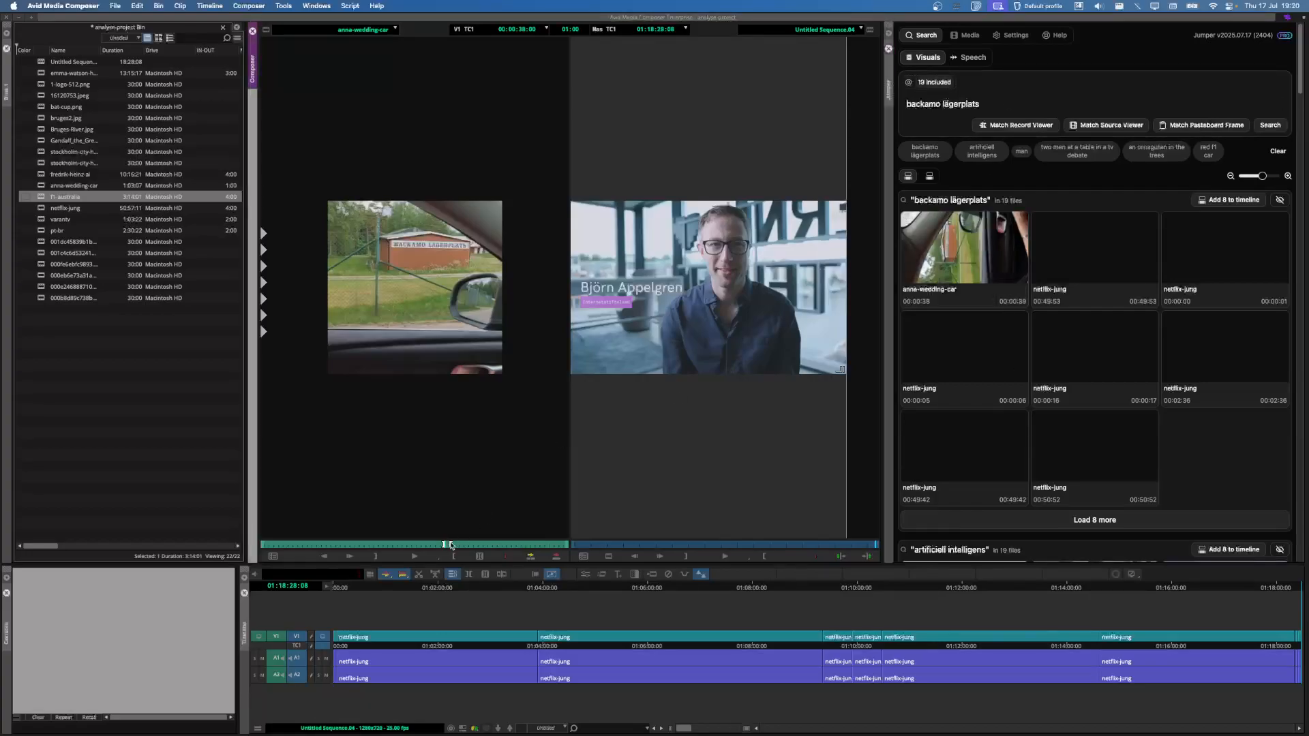
mouse_move(446, 549)
left_mouse_down()
mouse_move(353, 547)
mouse_move(514, 551)
mouse_move(410, 549)
mouse_move(443, 549)
left_mouse_up()
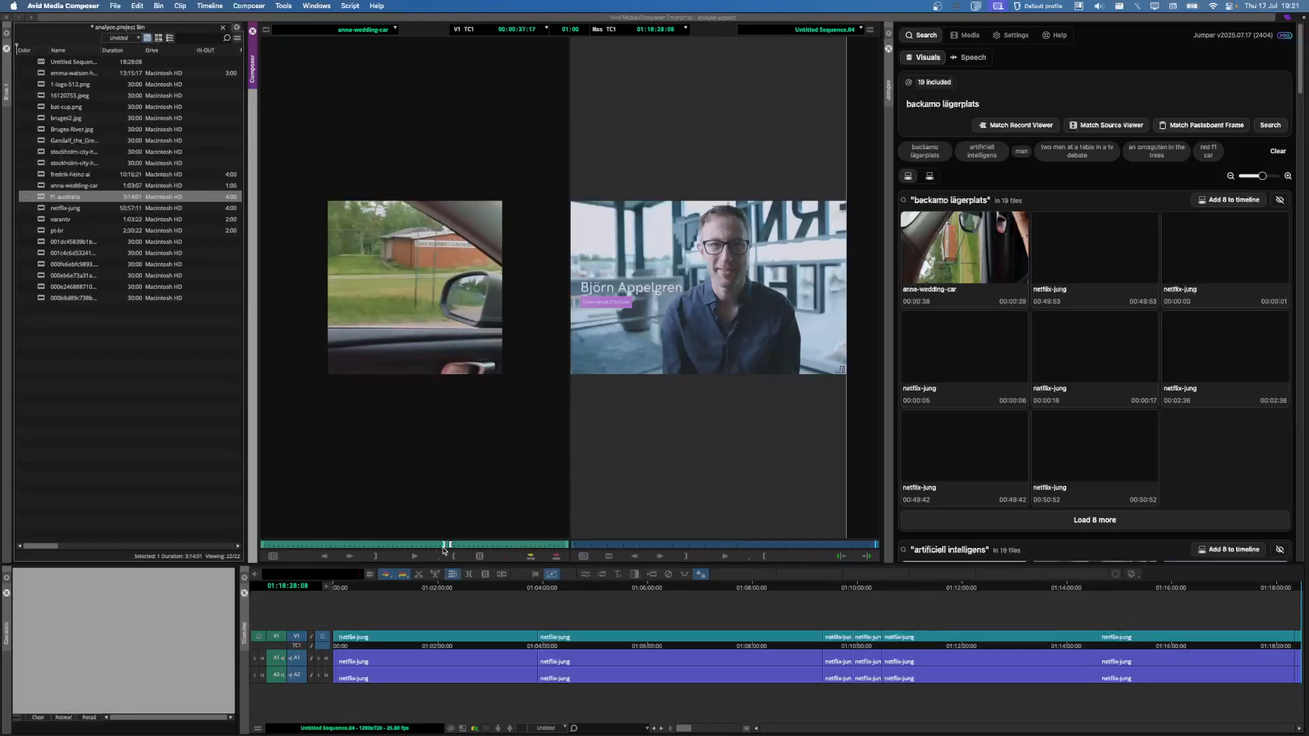
Step: Clear the 'backamo lägerplats' query from the Jumper search field
mouse_move(928, 228)
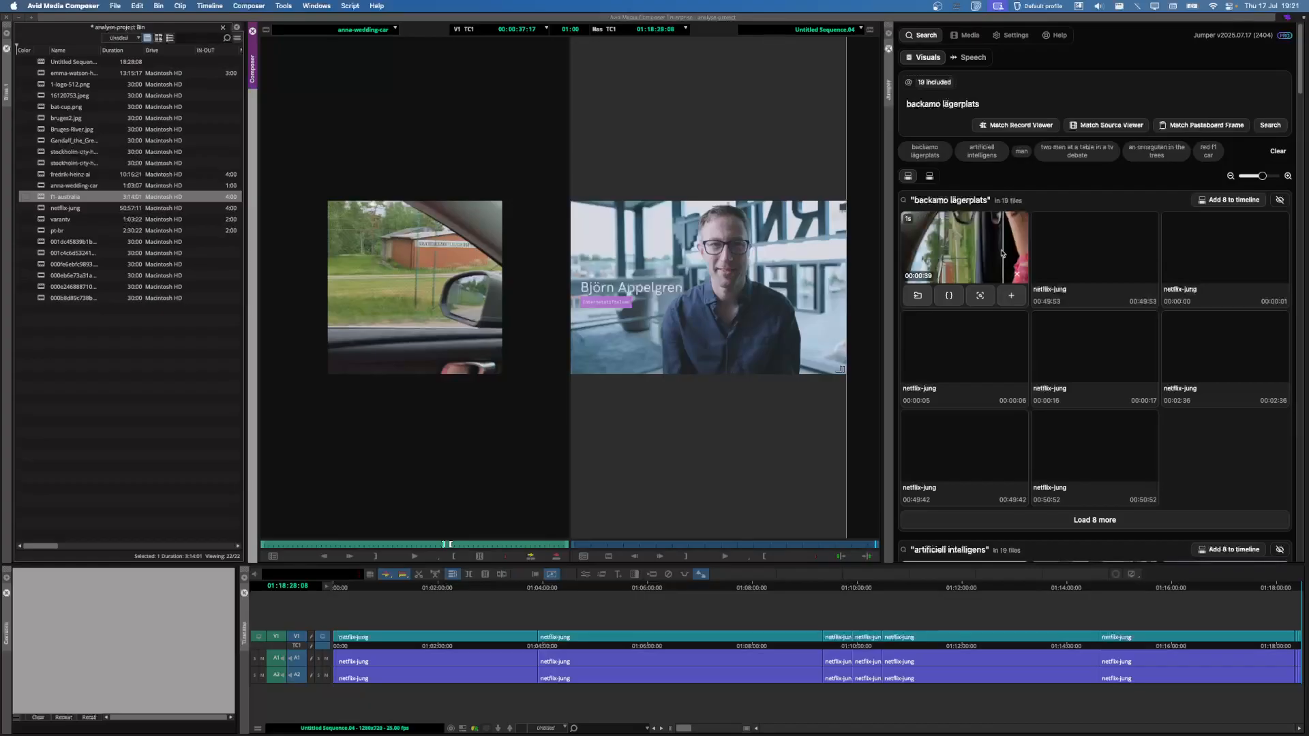
left_click(998, 109)
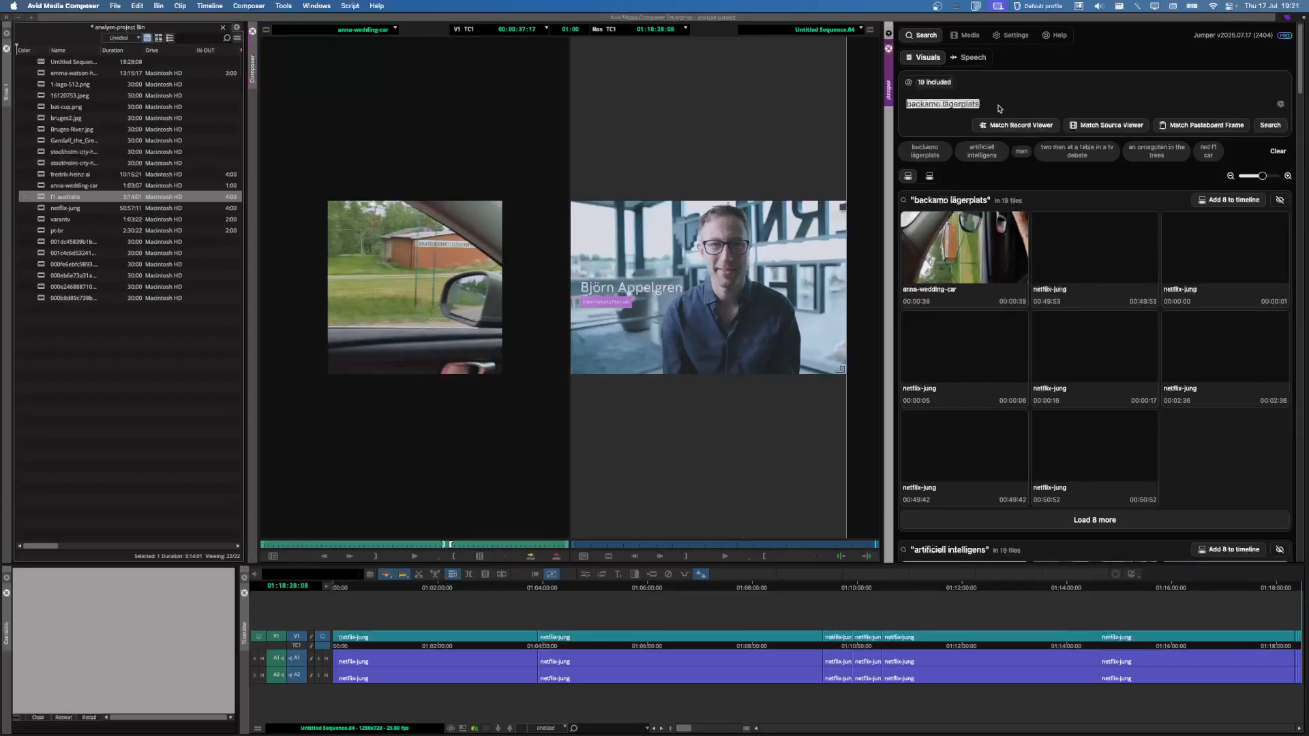
key("BackSpace")
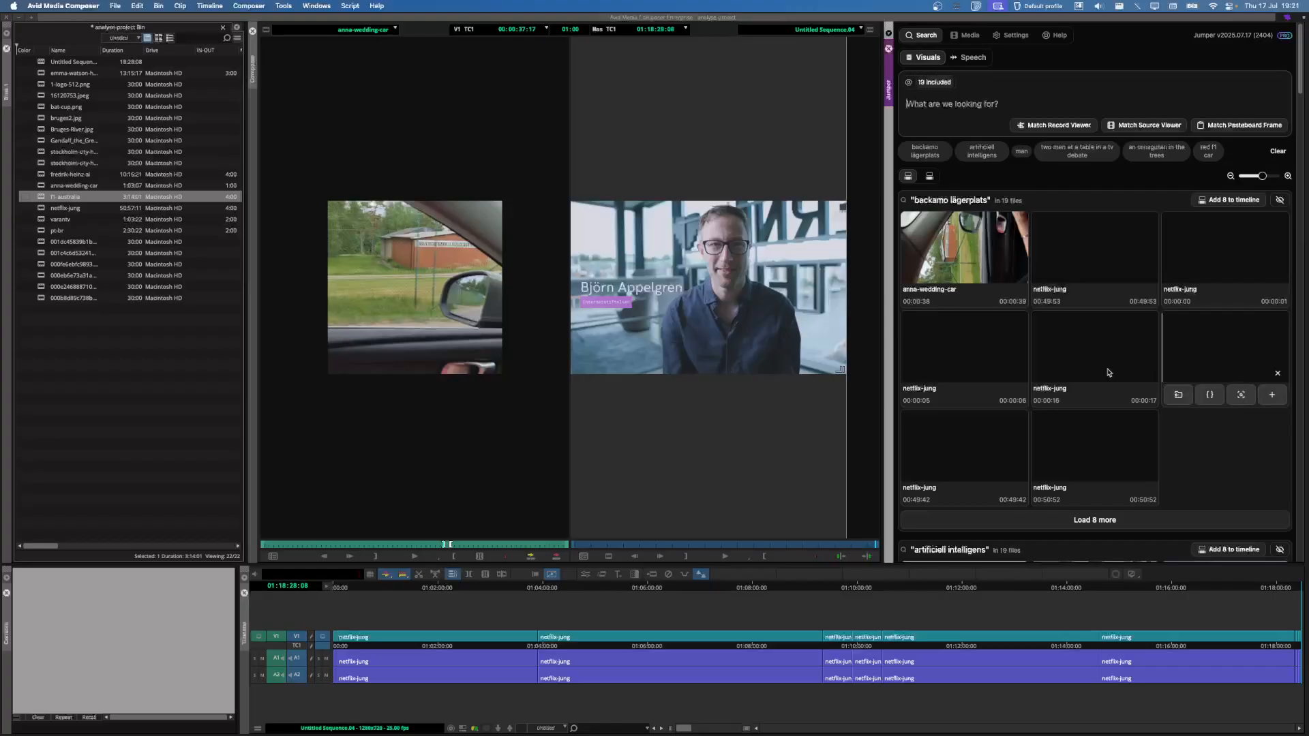
Step: In Chrome, replace the frog search with a Google search for 'translate'
key("super+Tab")
left_click(460, 199)
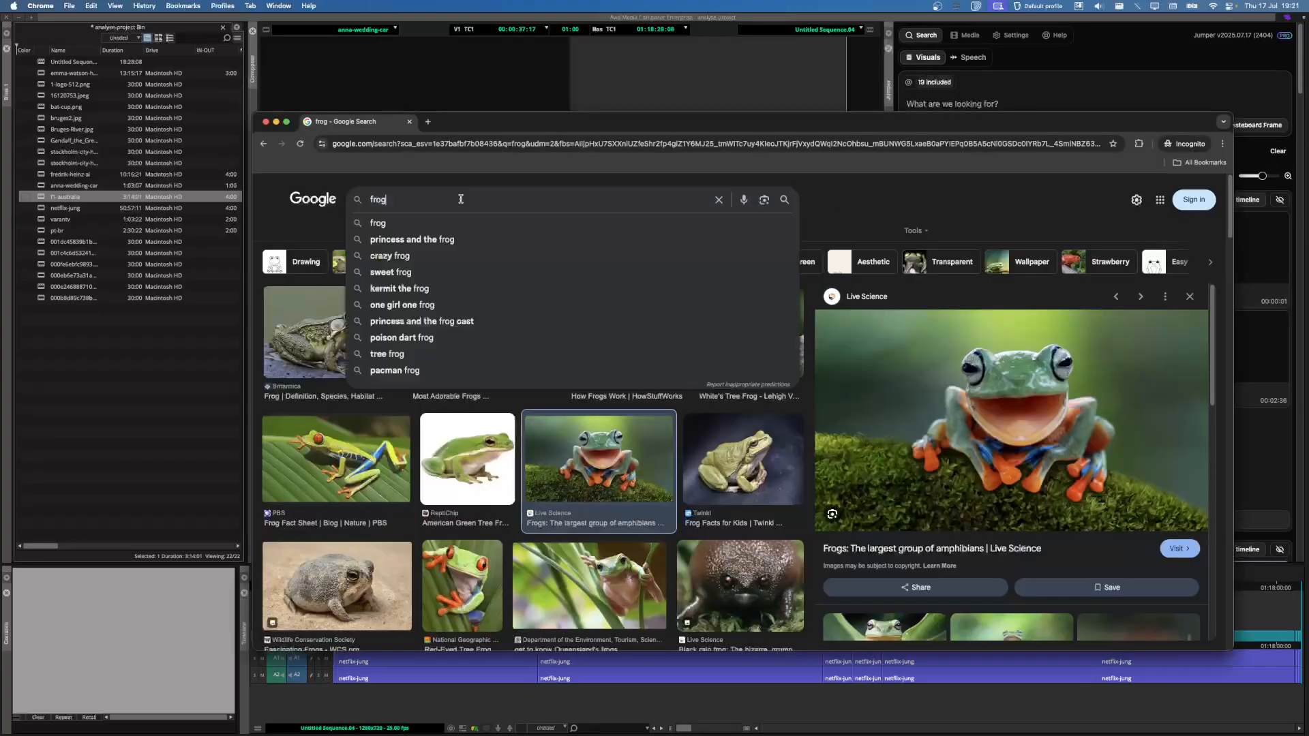
key("super+a")
type("translate")
key("Return")
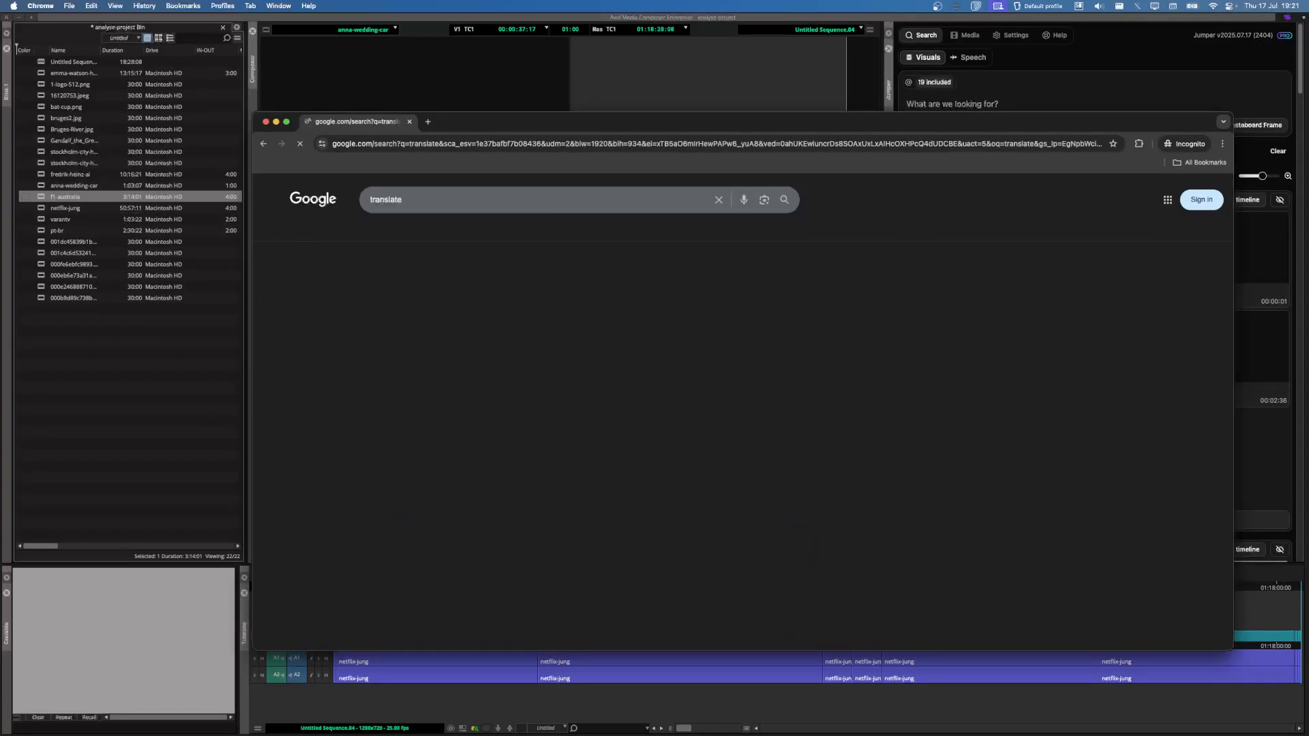
left_click(374, 231)
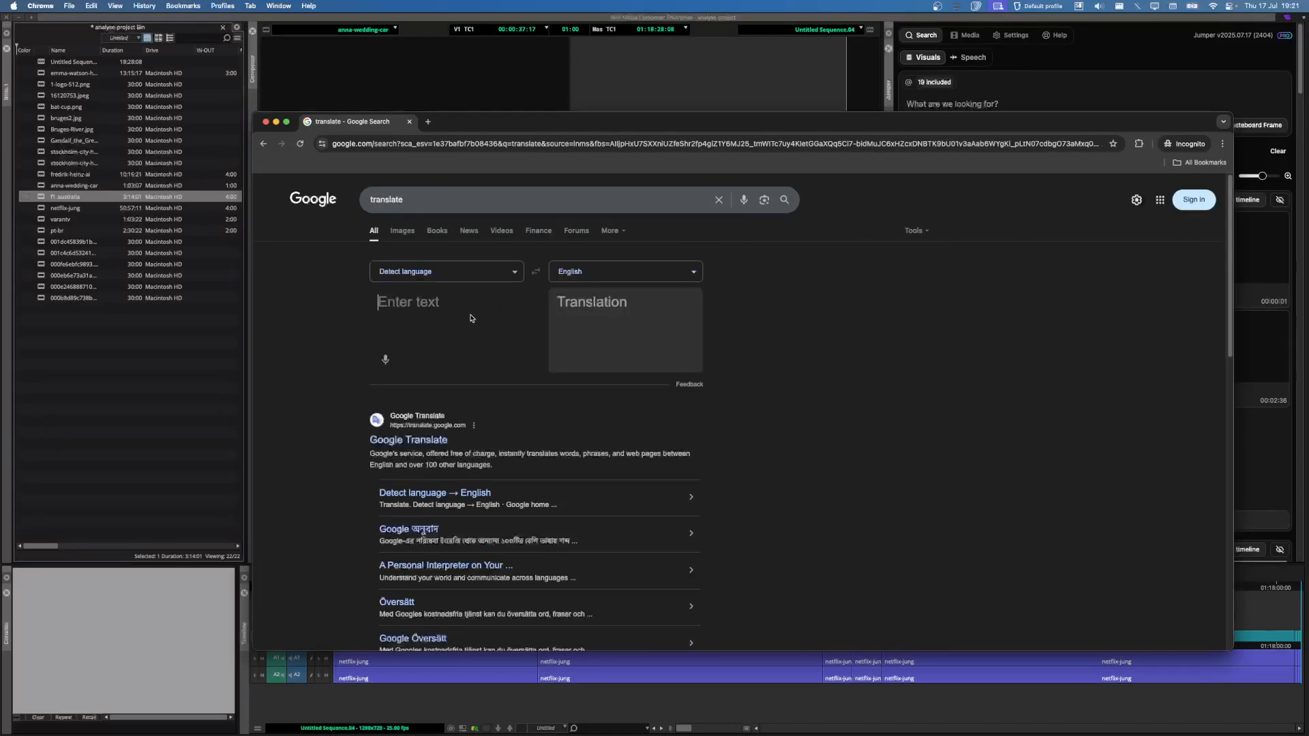
Step: Translate 'an orangutan in the trees' into German and copy the translation
type("an orangutan in the trees")
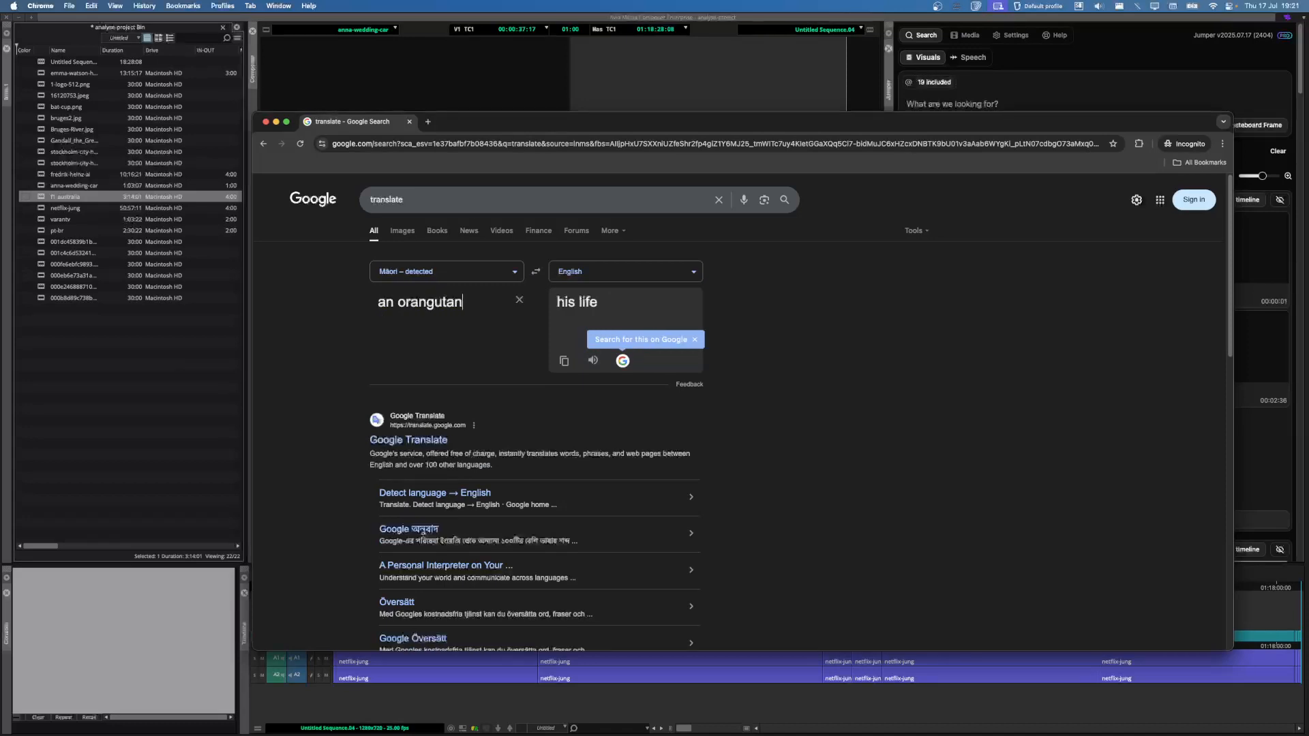
left_click(608, 274)
type("ger")
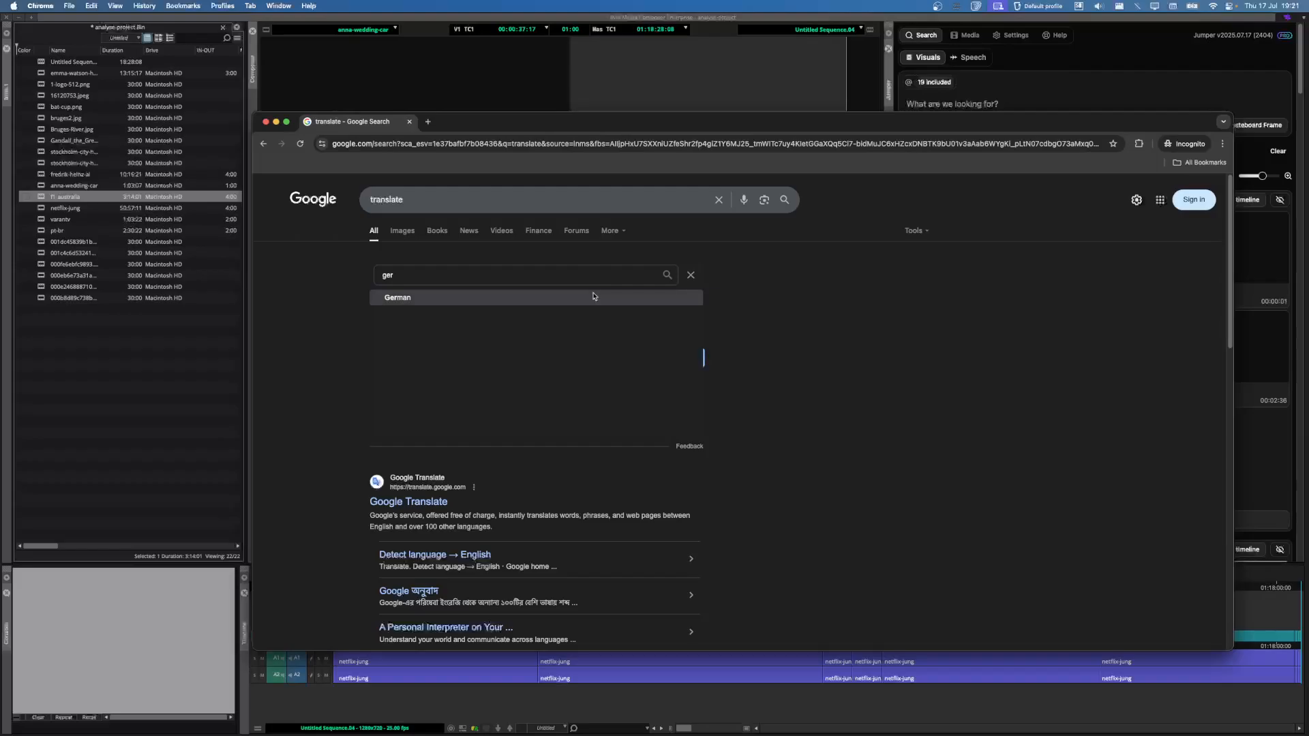
left_click(596, 297)
triple_click(658, 321)
key("super+c")
Step: Paste the German phrase into Jumper's query and run the search
left_click(1034, 81)
left_click(993, 104)
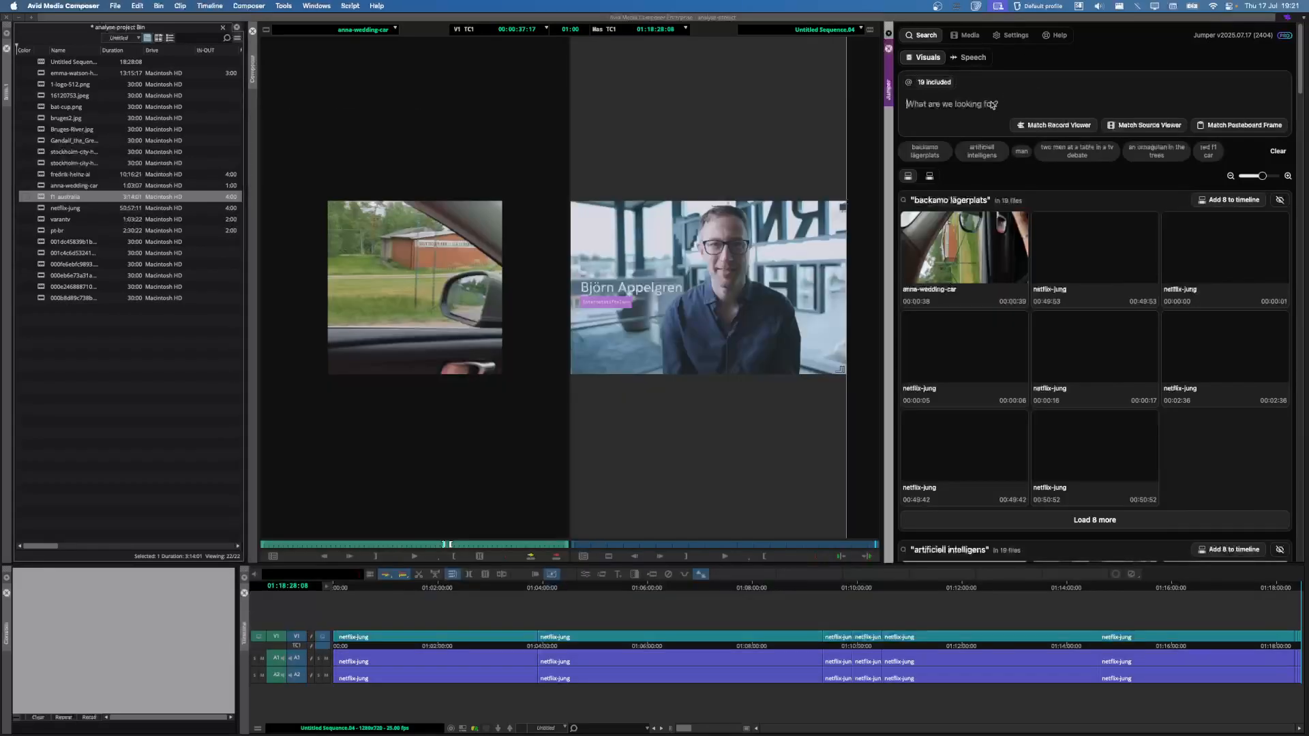
key("super+v")
key("Return")
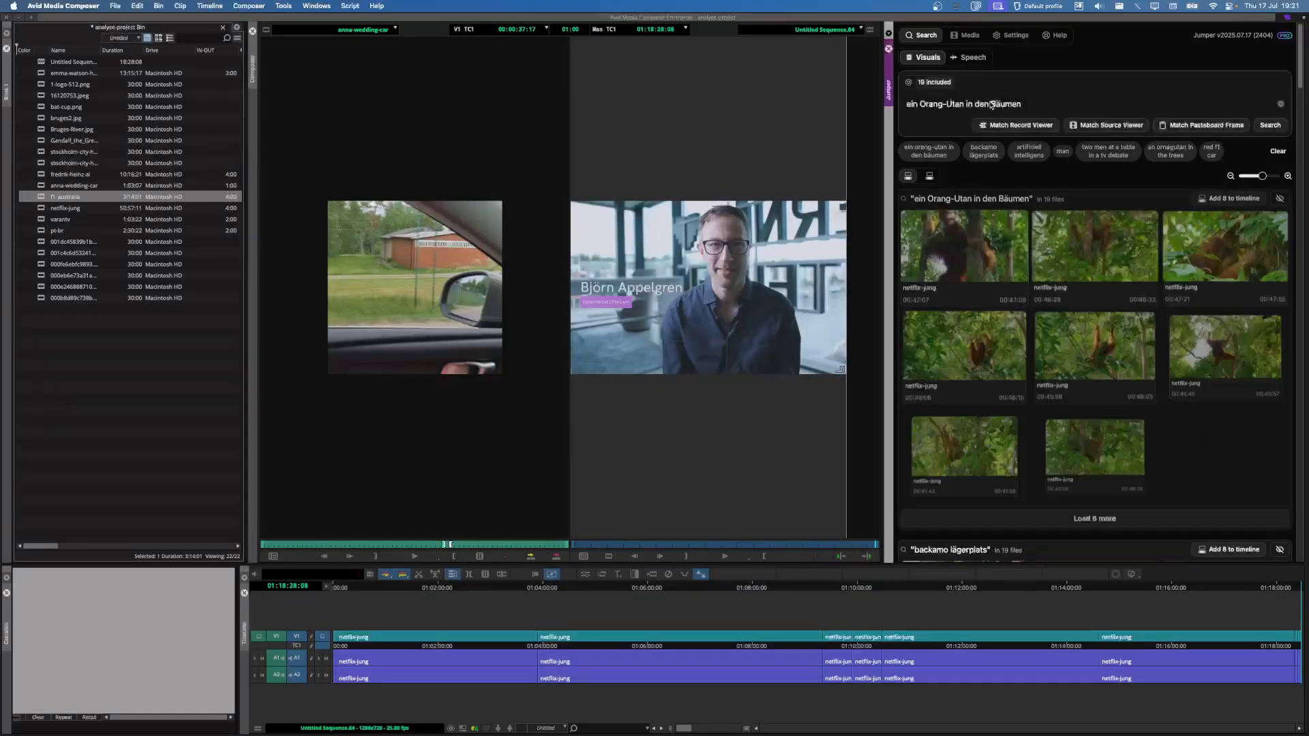
Step: Translate 'a red f1 car' into Arabic in Google Translate and copy the result
key("super+Tab")
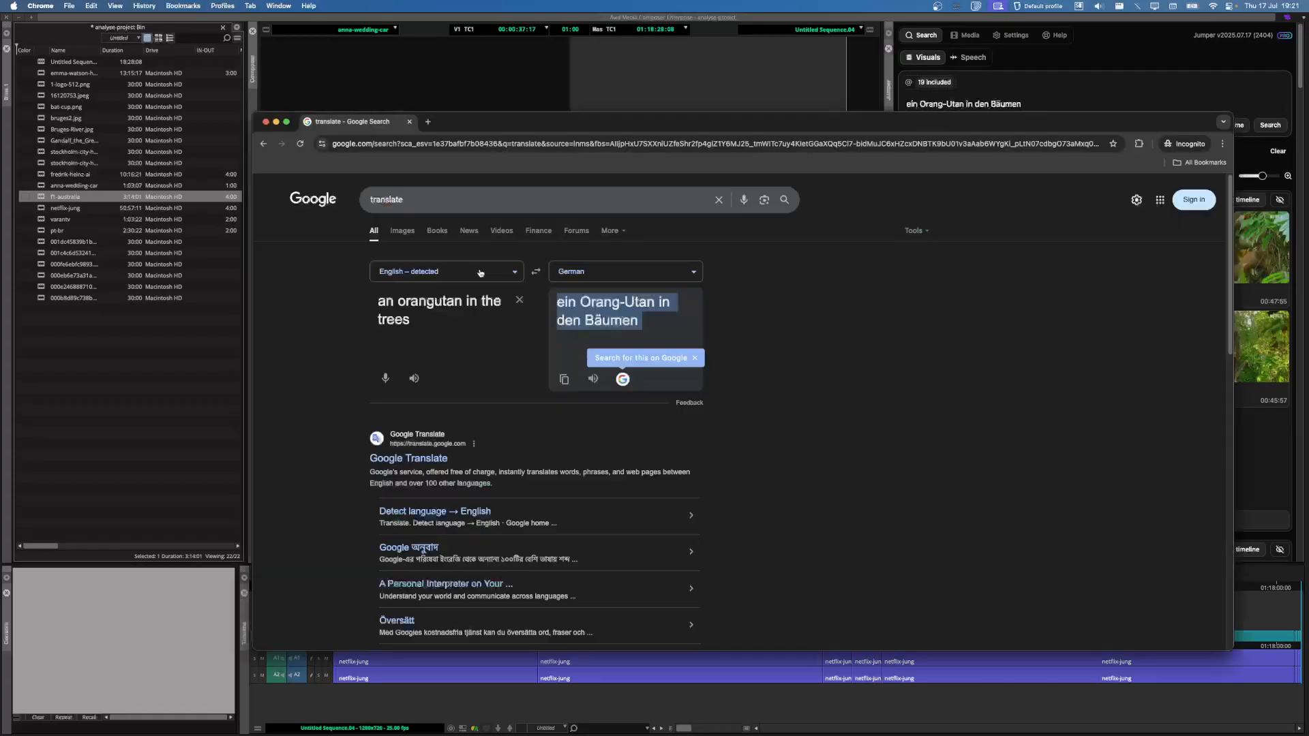
triple_click(473, 305)
type("a red f1 car")
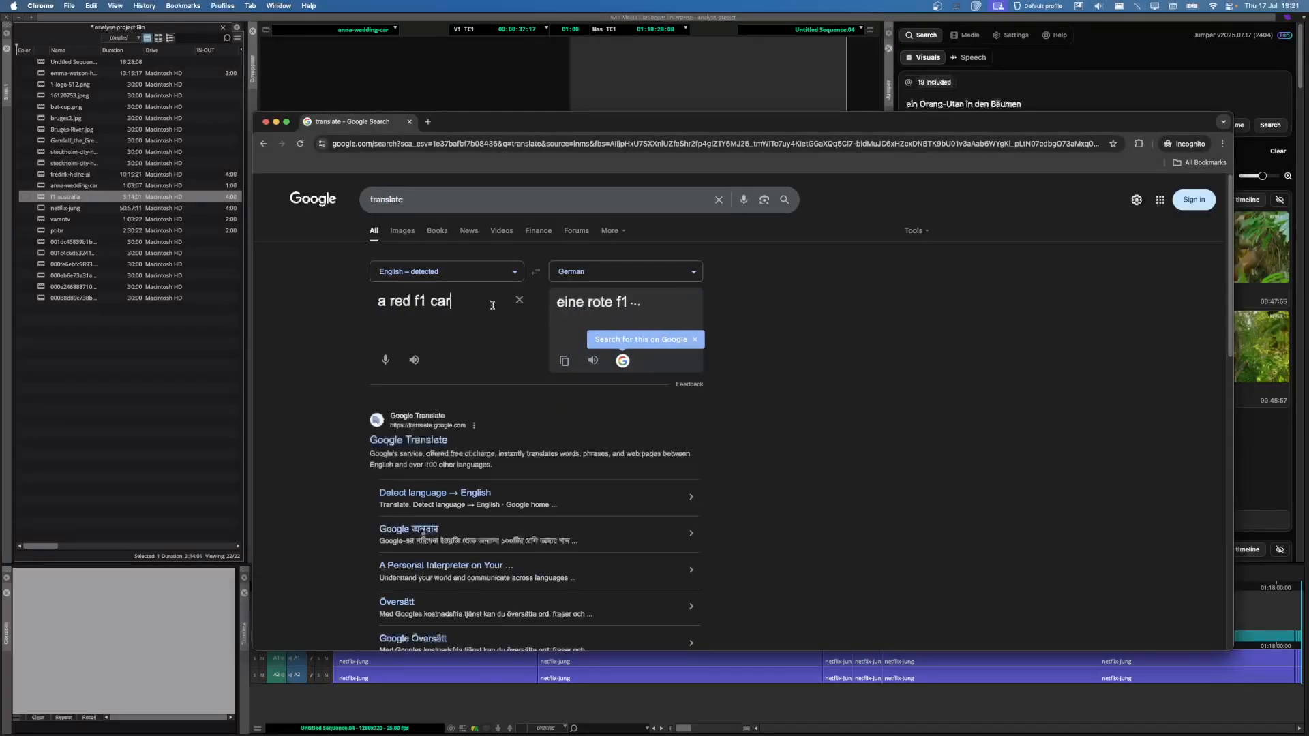
left_click(607, 272)
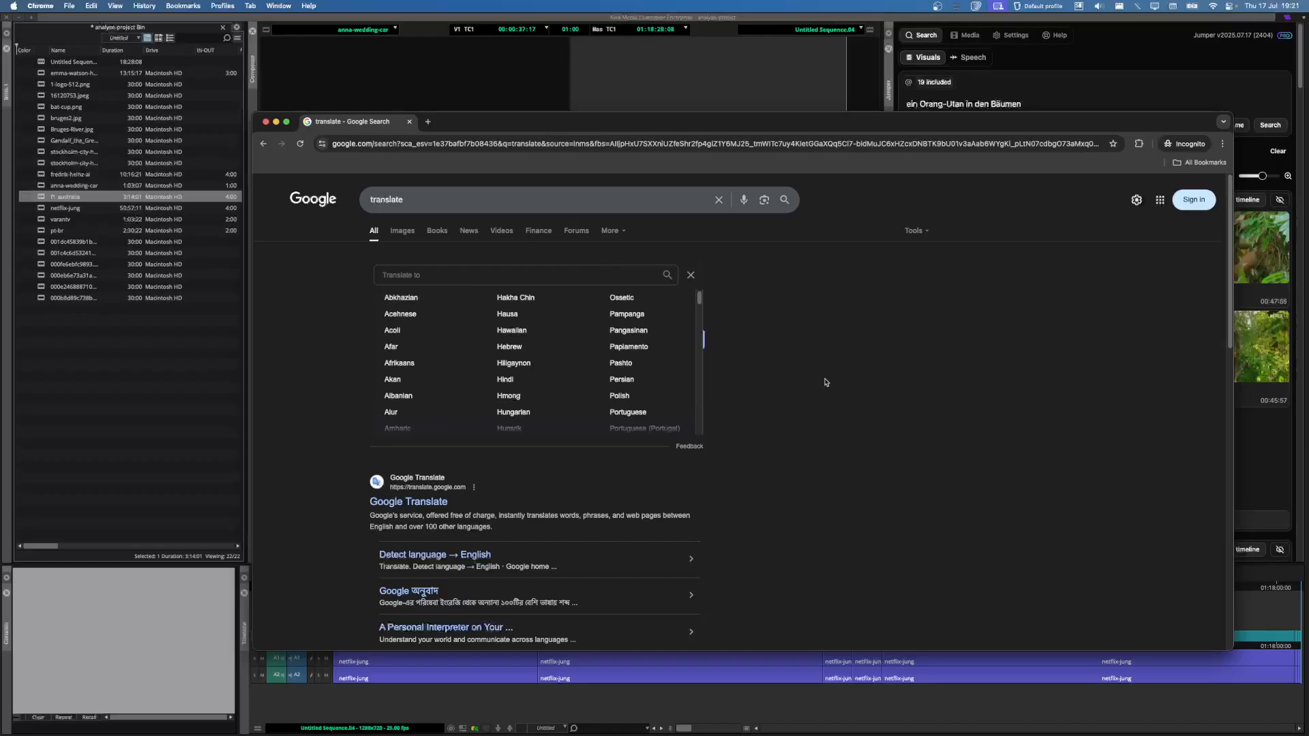
type("ar")
left_click(425, 309)
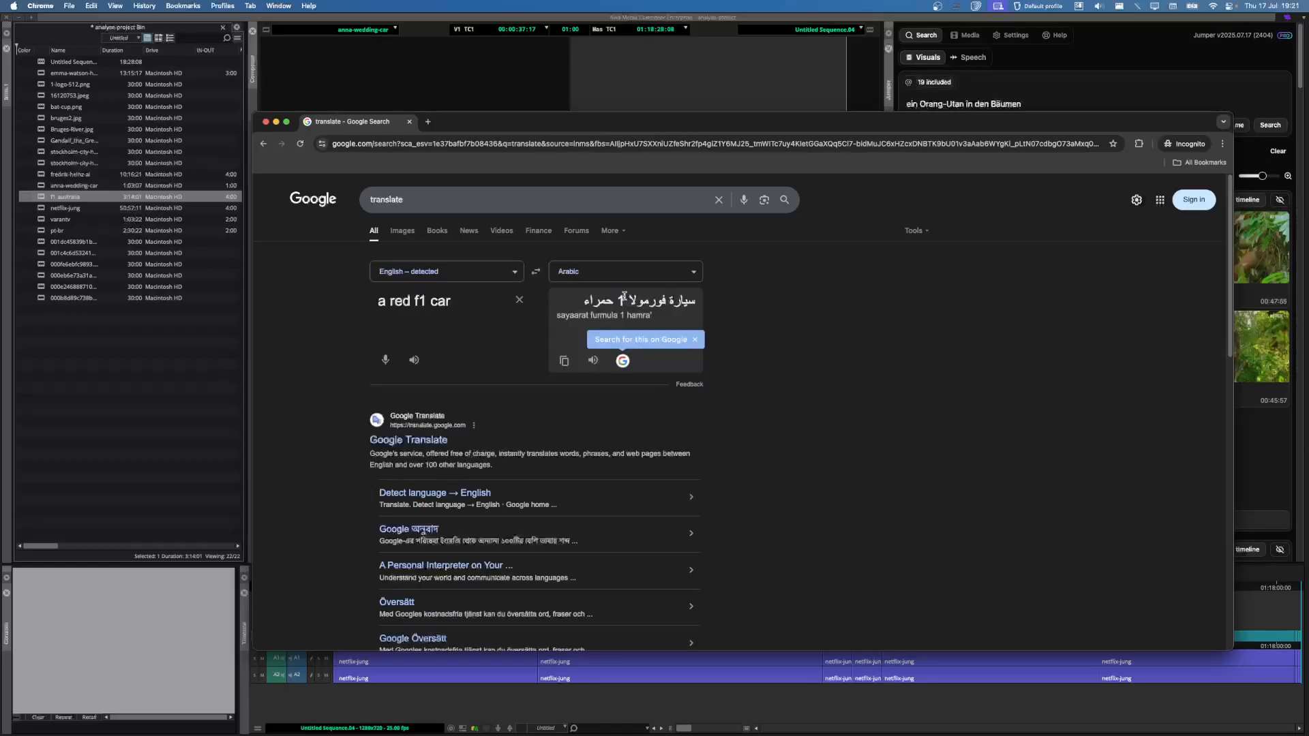
left_click(741, 76)
left_click(1014, 107)
Step: Search Jumper with the pasted Arabic 'red f1 car' phrase, then open the General settings
key("super+a")
key("super+v")
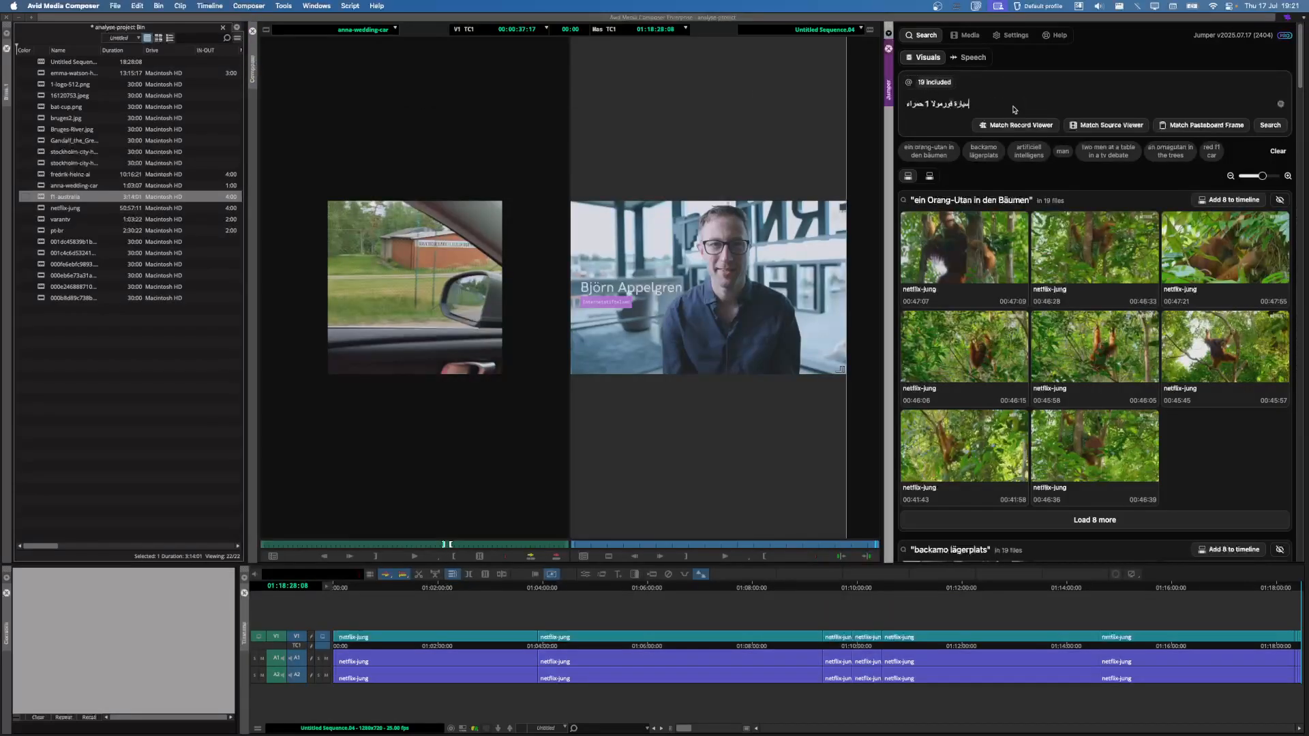
key("Return")
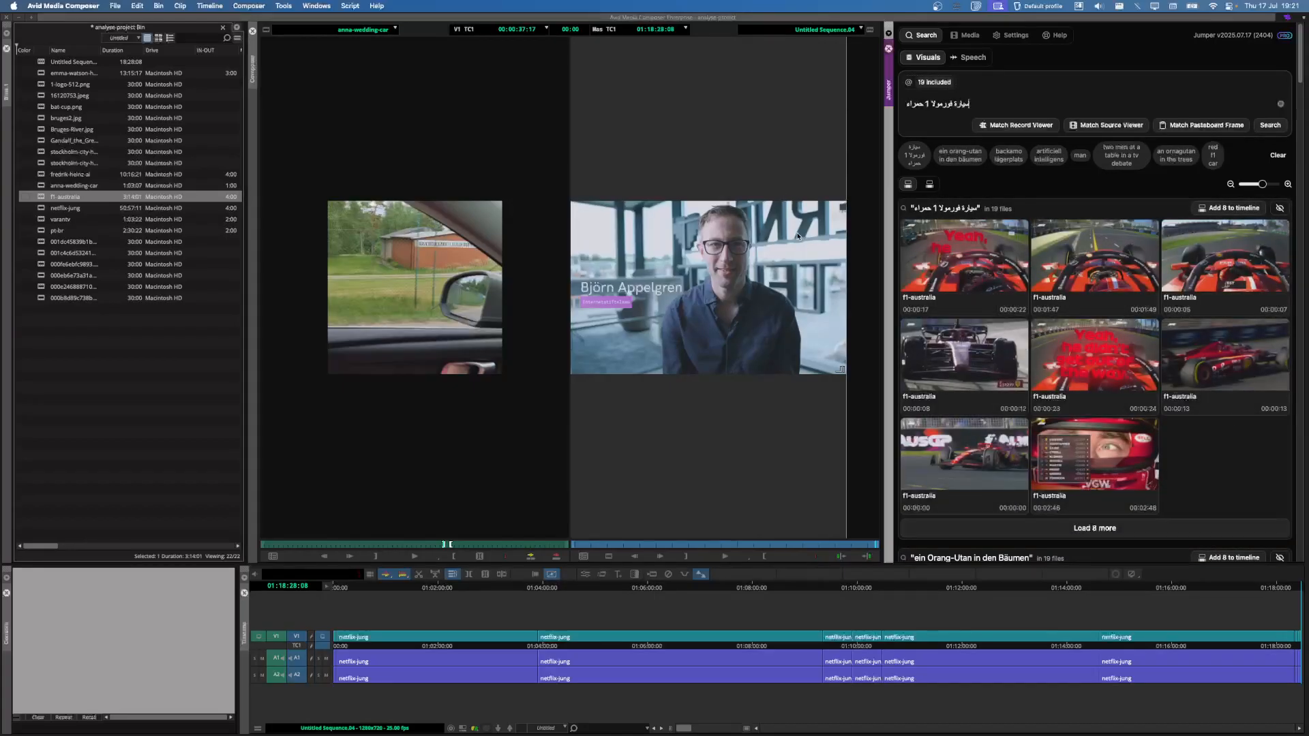
left_click(1016, 36)
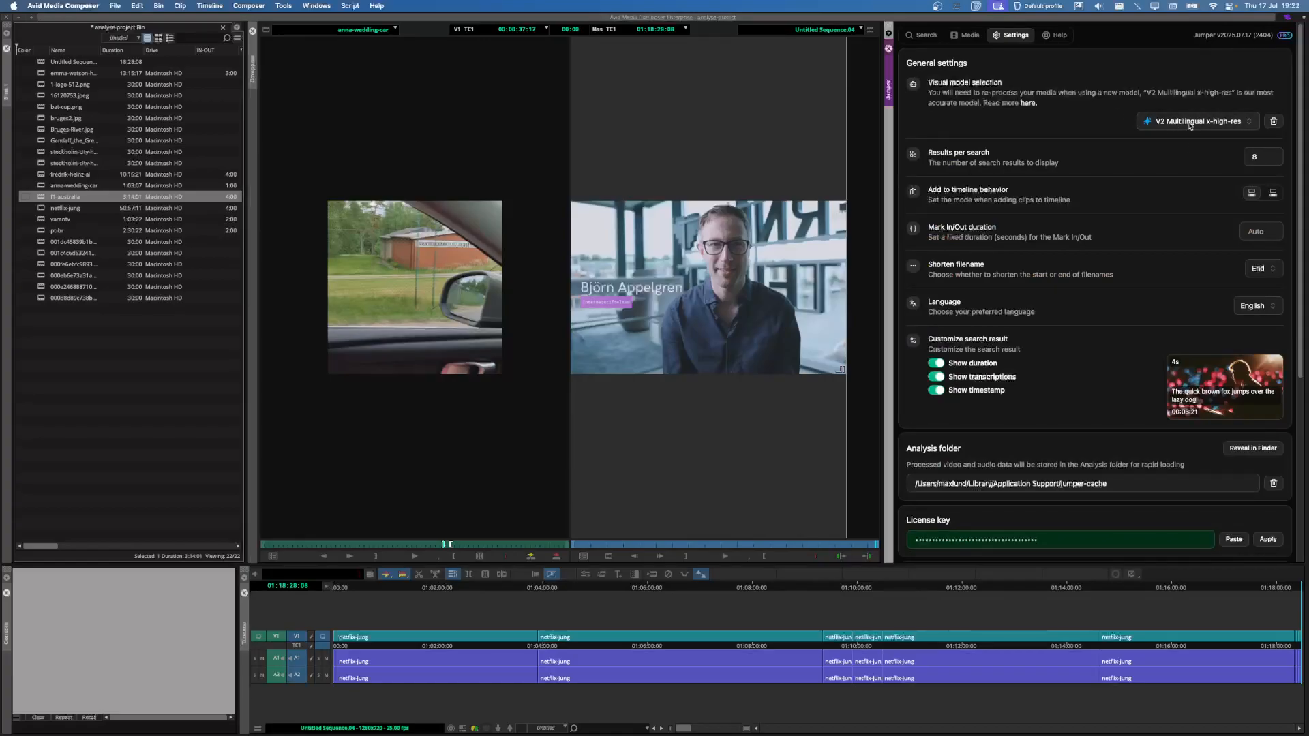
left_click(1220, 121)
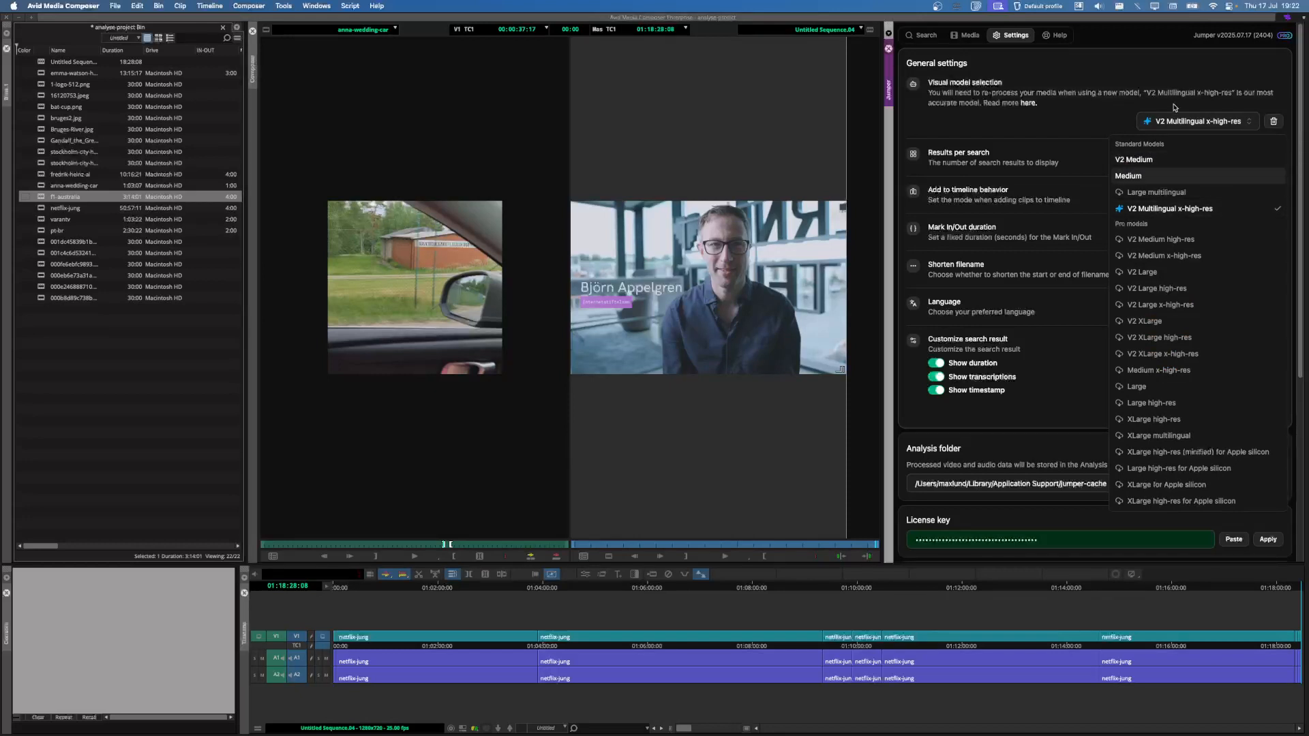
left_click(1182, 123)
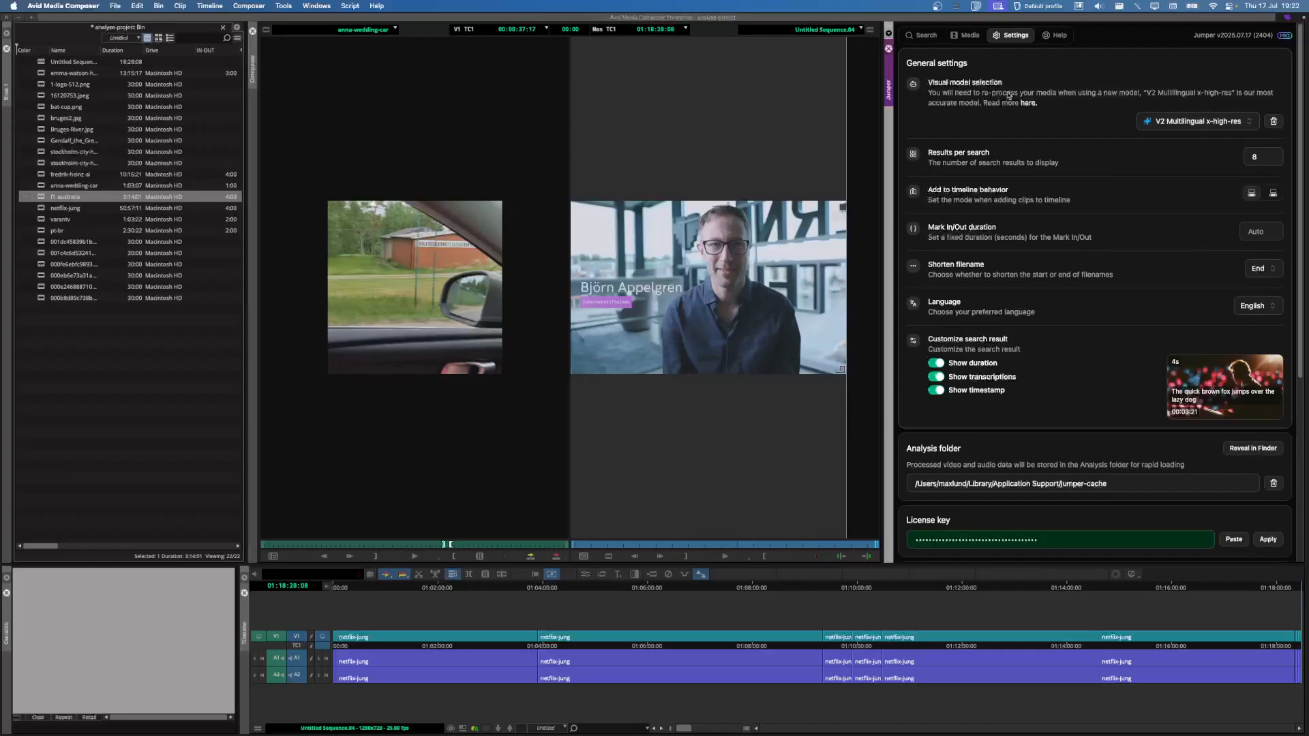
Step: On Jumper's Media tab, review the files, toggling a visual and a speech analysis checkbox on and off
left_click(953, 39)
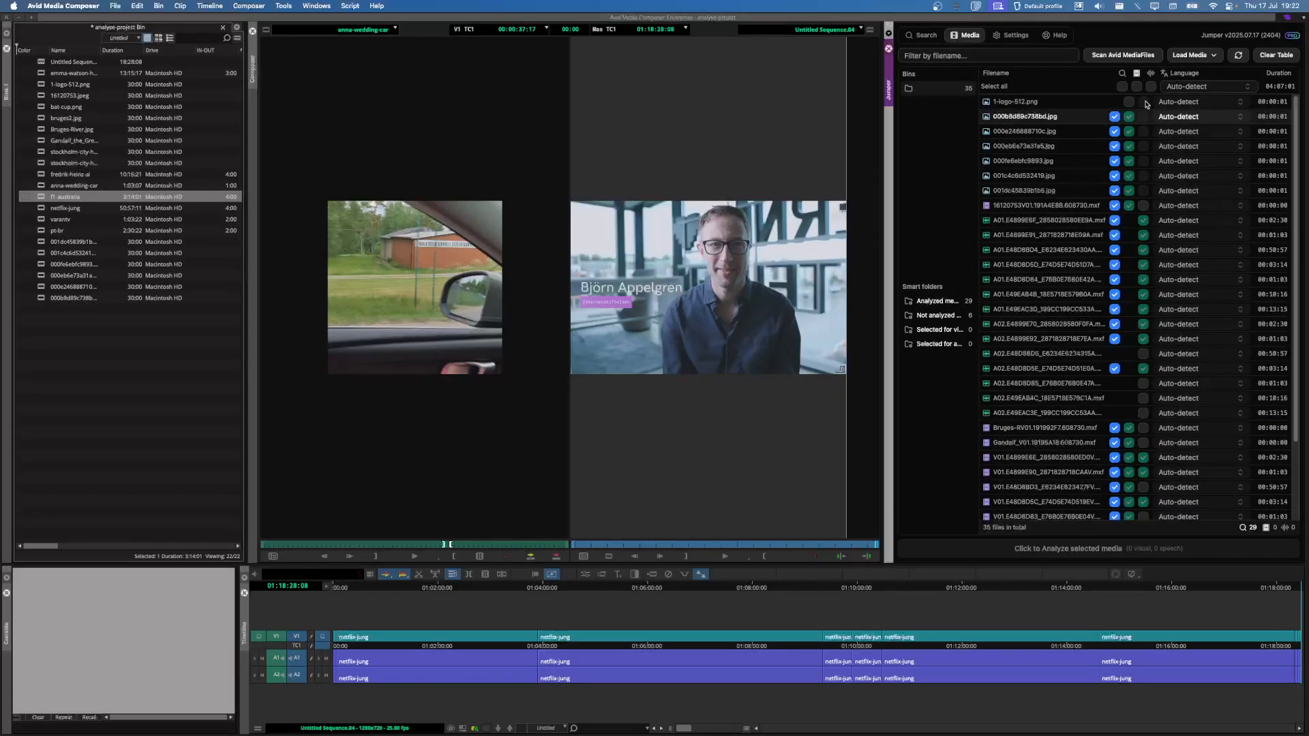
scroll(1165, 209, "down", 3)
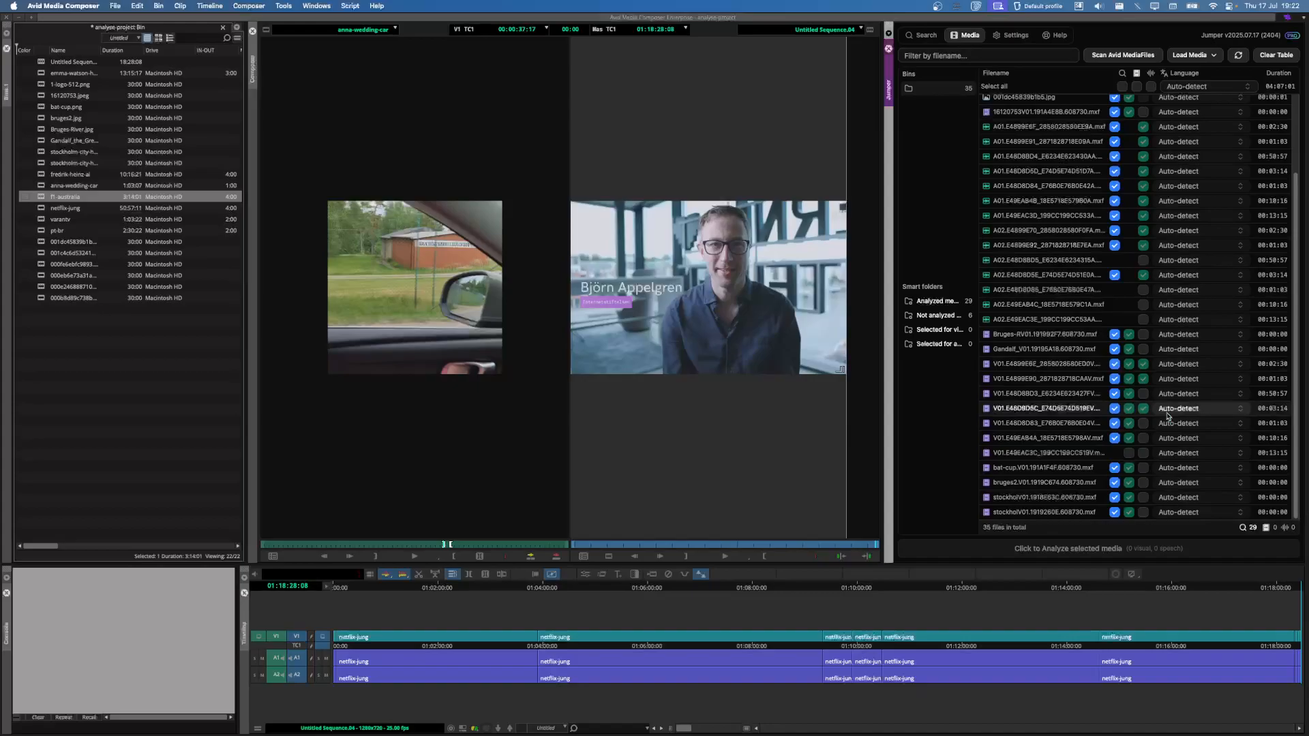
left_click(1129, 454)
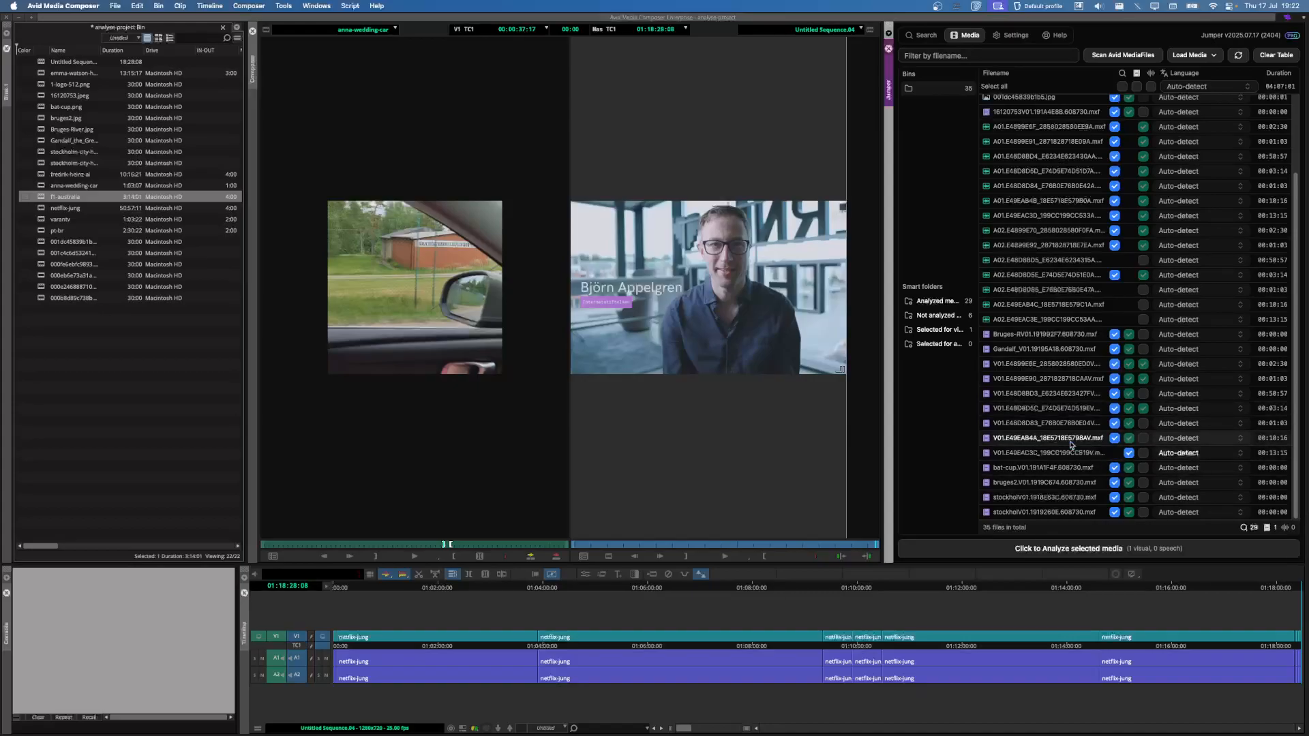
left_click(1129, 453)
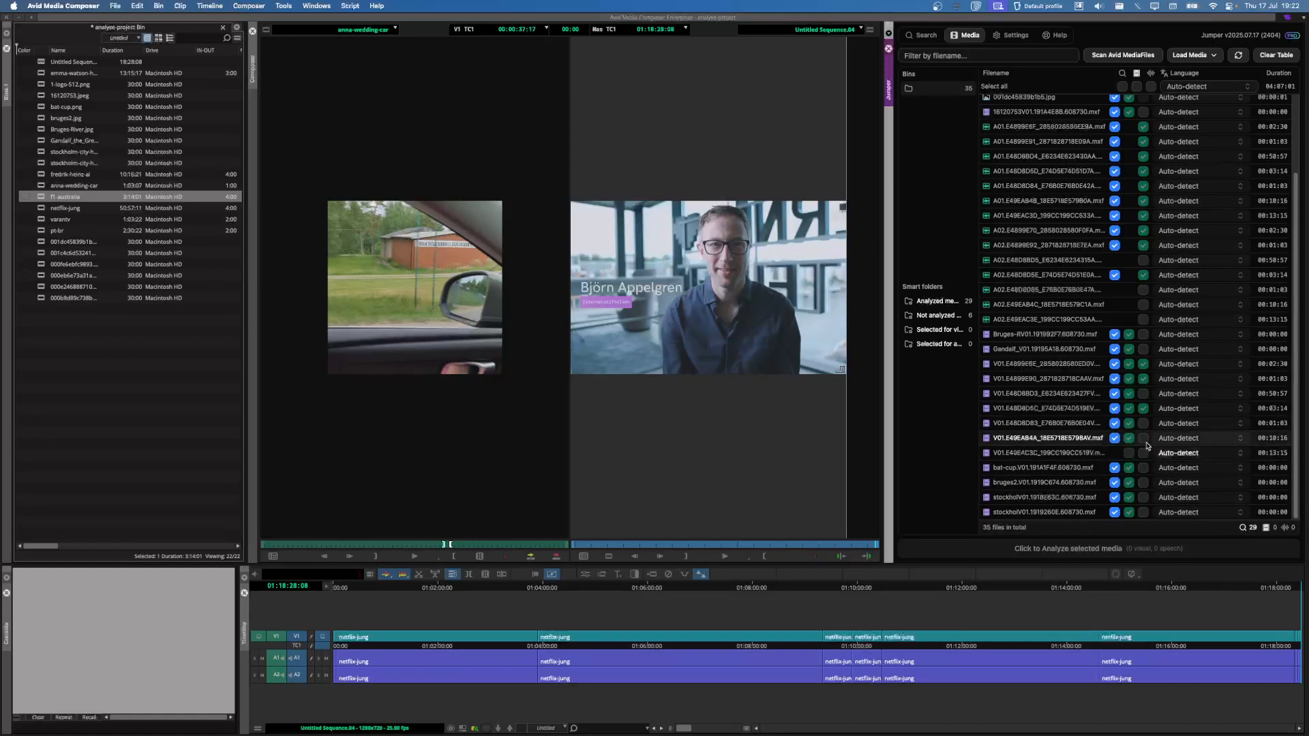
scroll(1144, 430, "up", 3)
left_click(1144, 383)
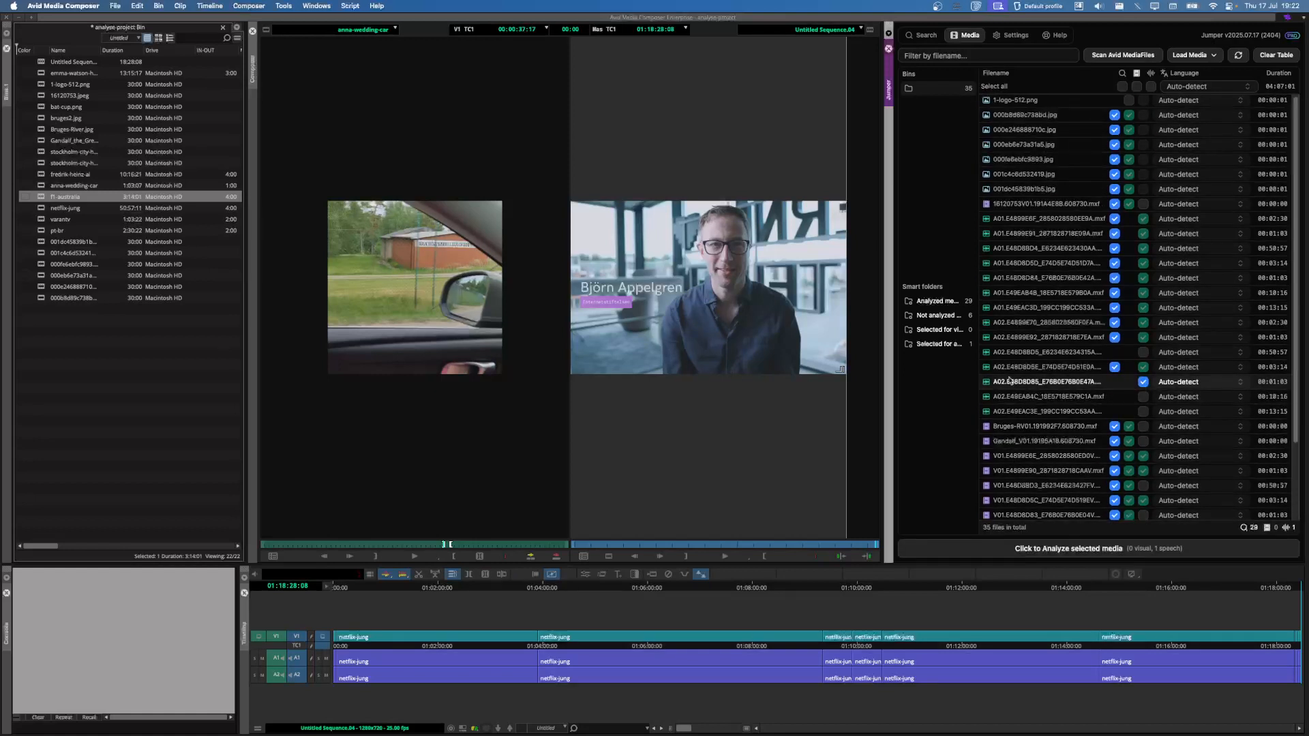
left_click(1143, 382)
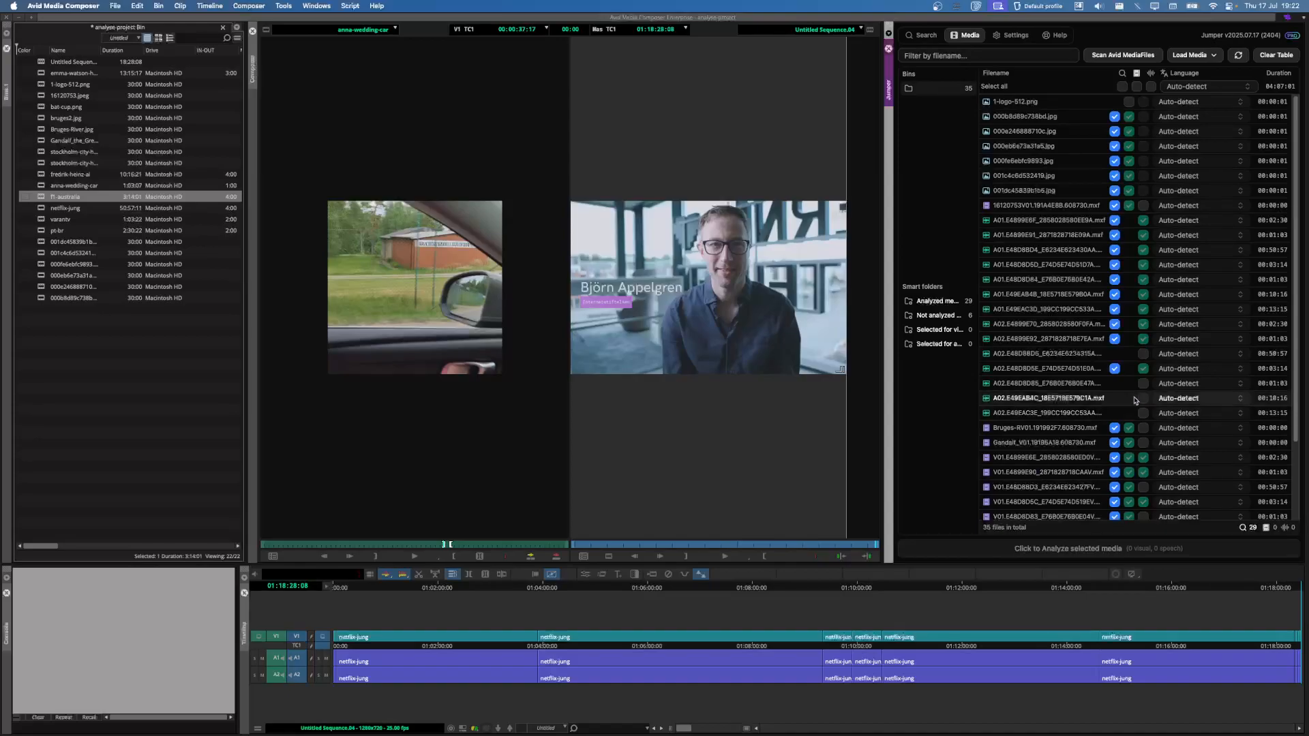
Step: Search Jumper for 'man with a young toddler, blue sky' and load the first result into the source monitor
left_click(927, 36)
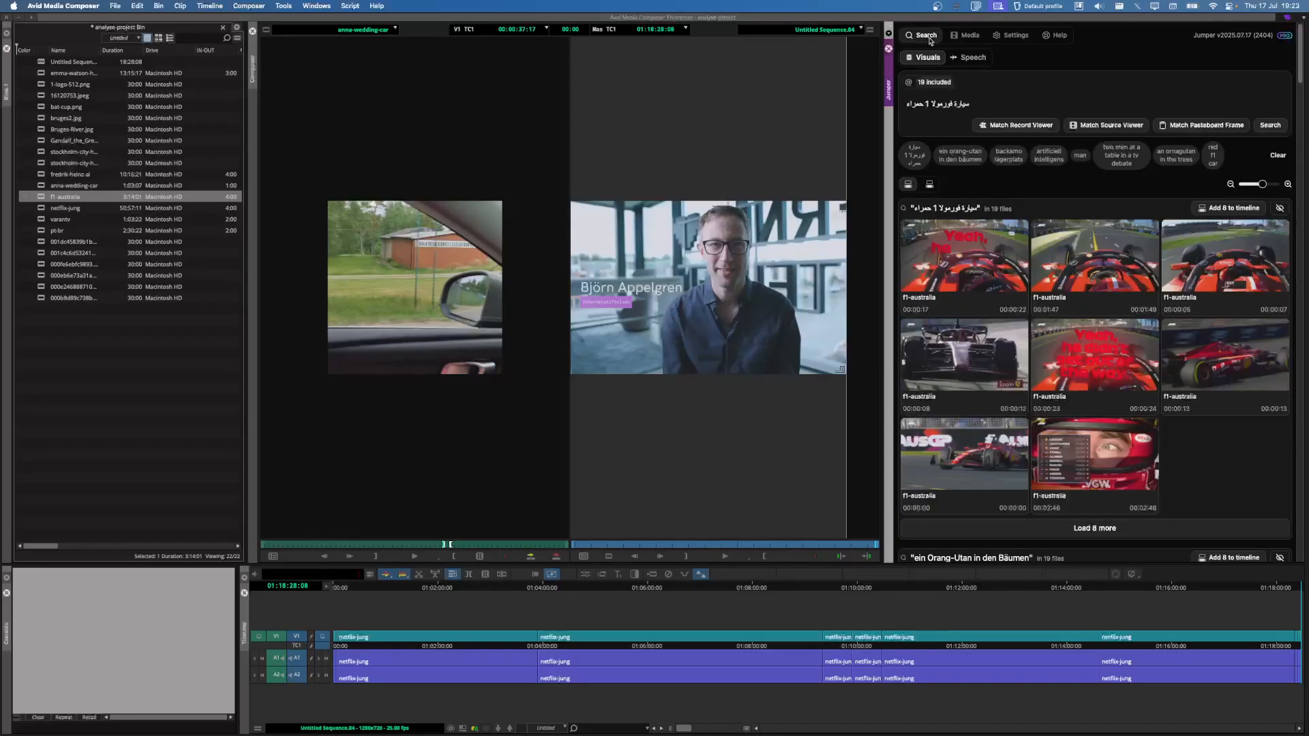
triple_click(965, 109)
key("BackSpace")
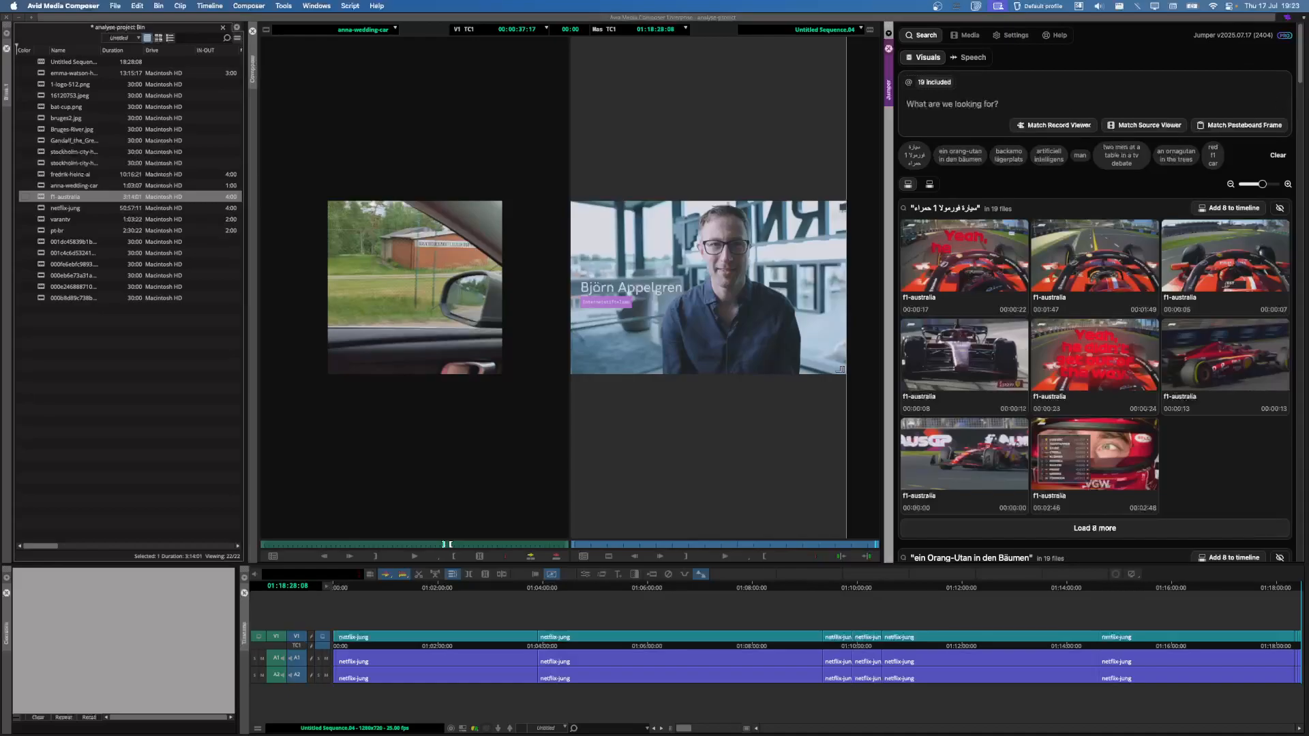
key("super+Tab")
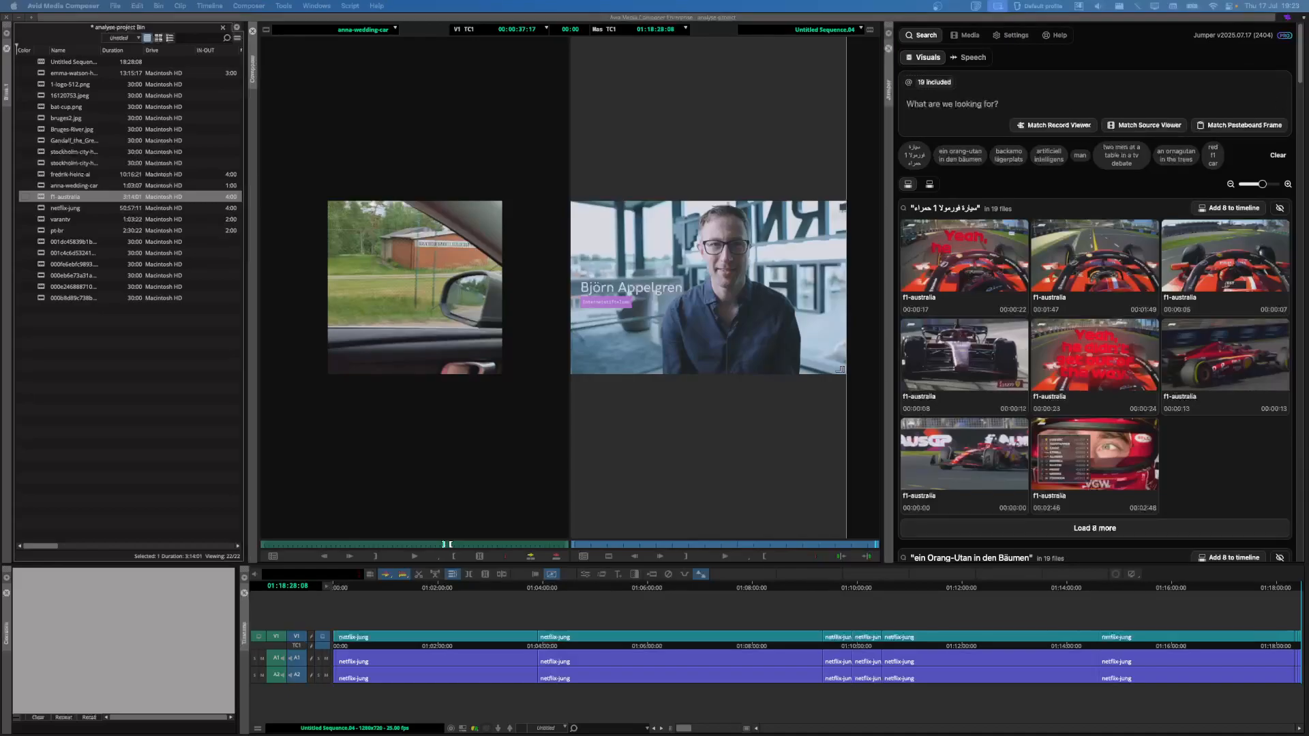
key("super+Tab")
key("super+v")
key("Return")
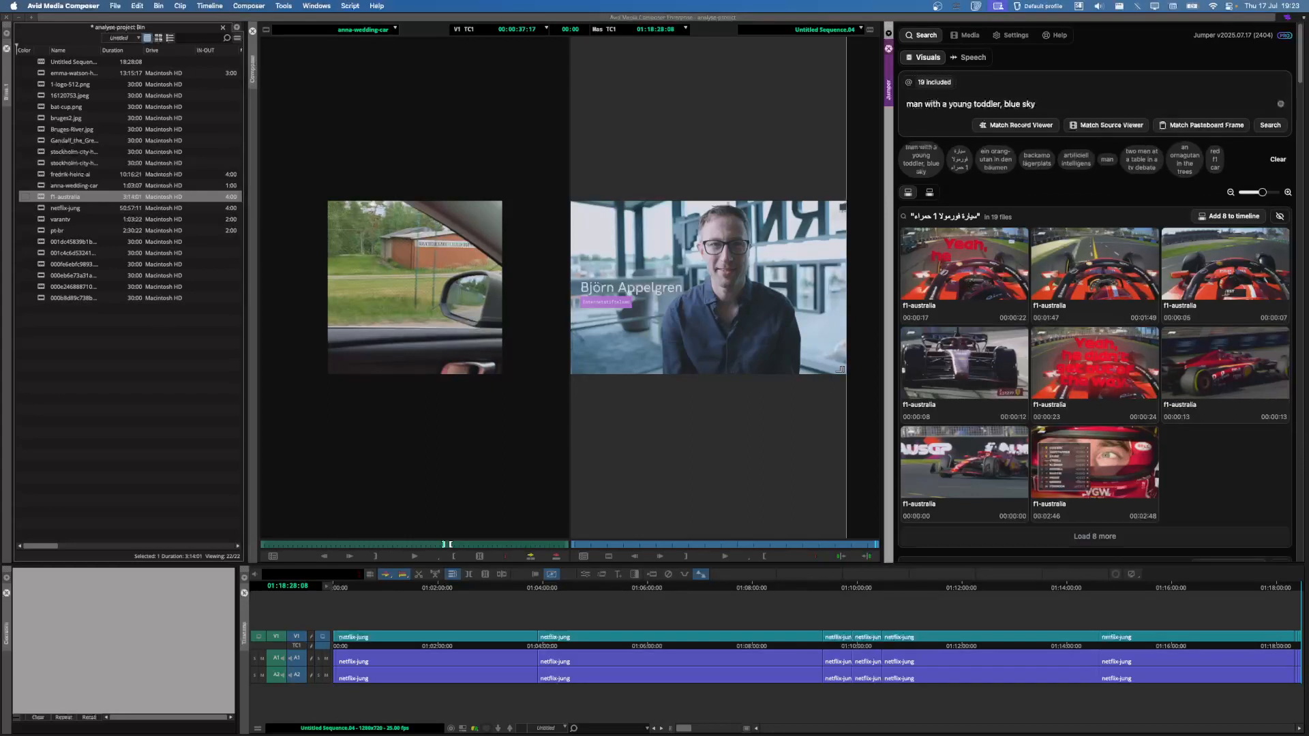
left_click(967, 262)
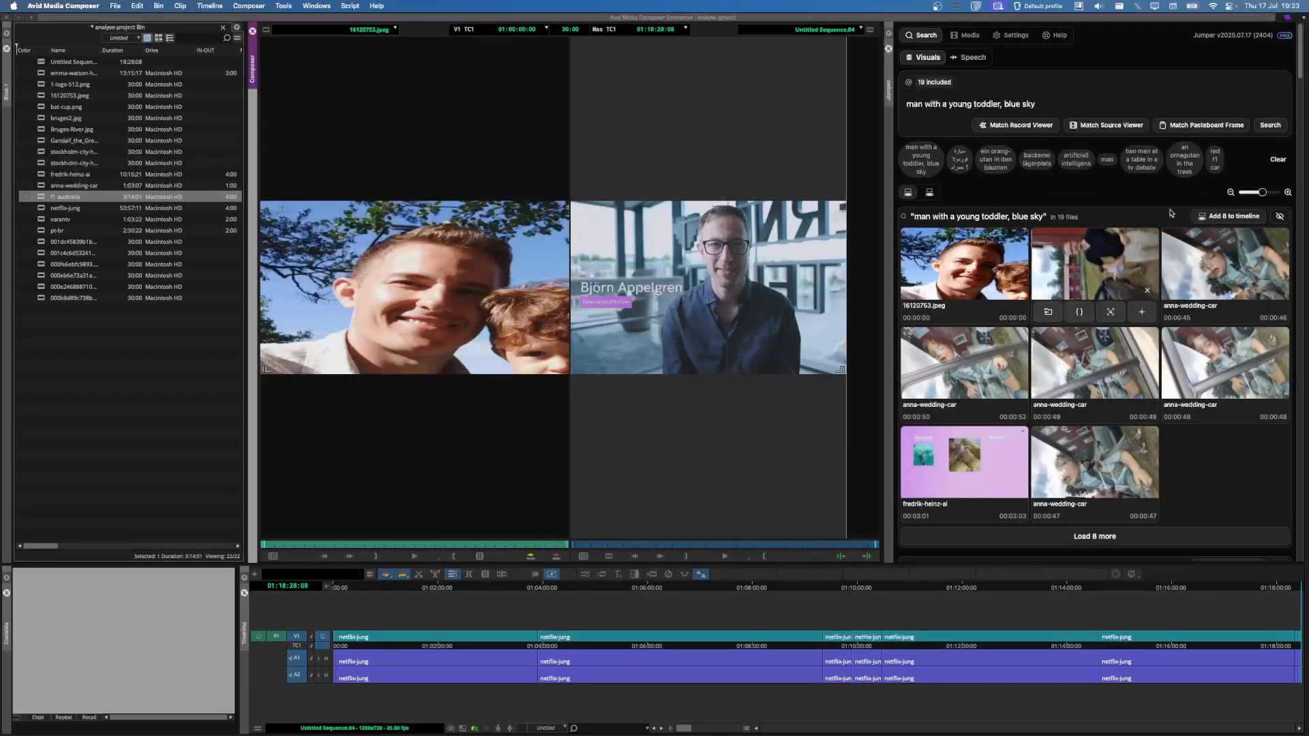
Step: Search for 'stockholm city hall' and load stockholm-city-hall2.jpeg into the source monitor
left_click(1027, 106)
key("super+a")
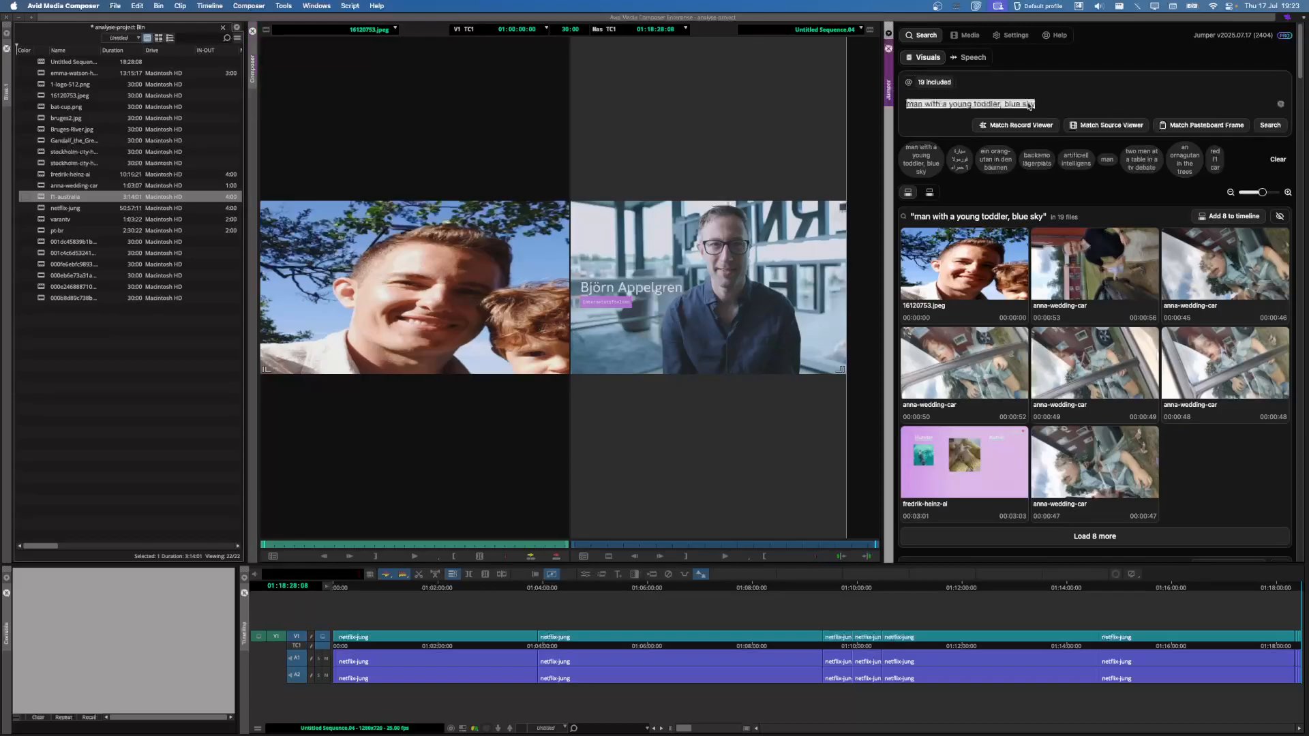
key("BackSpace")
type("stockho")
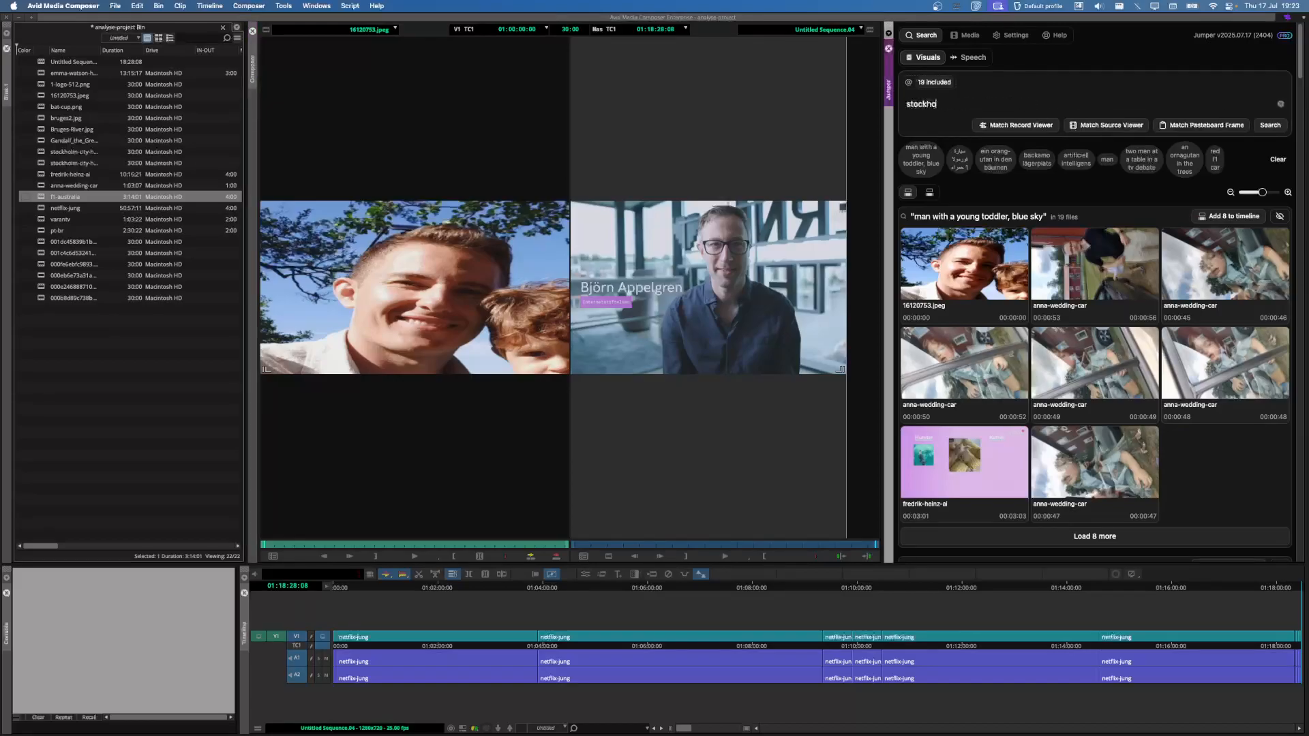
type("lm city hall")
key("Return")
left_click(961, 281)
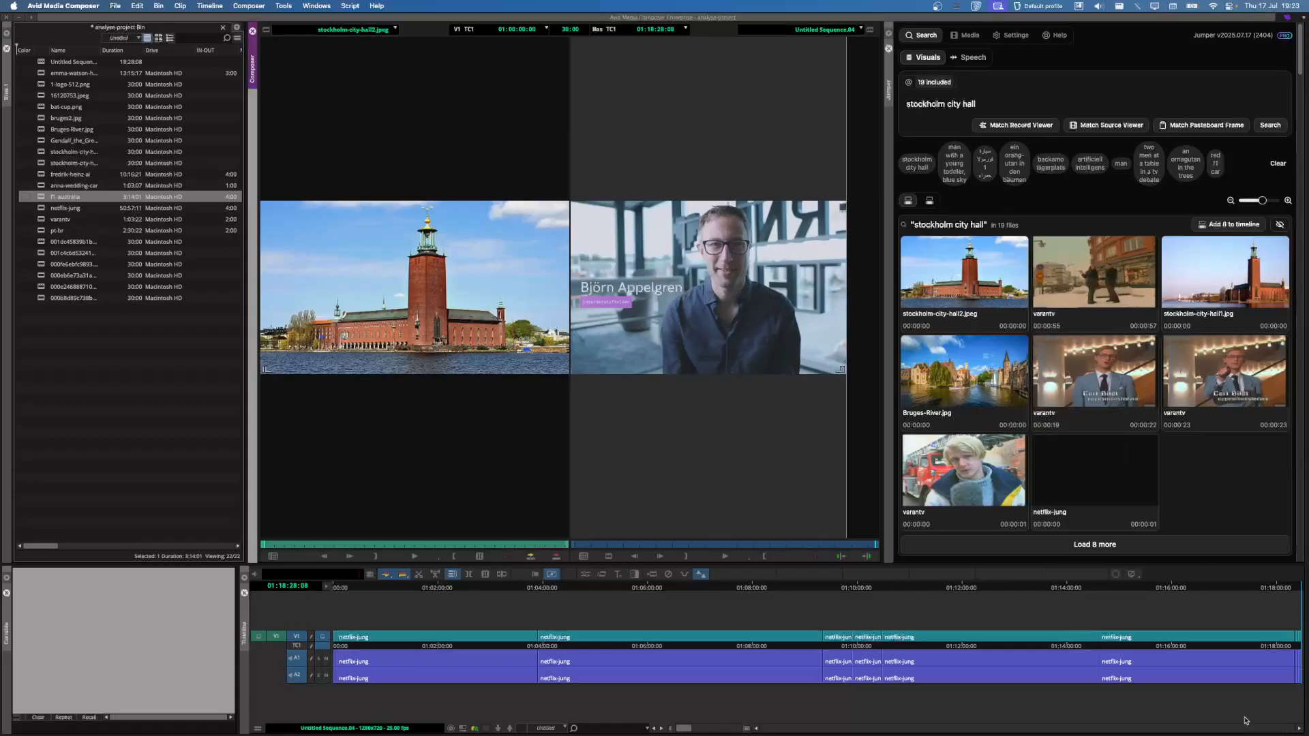
Step: Open the standalone Jumper window, view its 13 media files, then return to an empty Search view
left_click(976, 6)
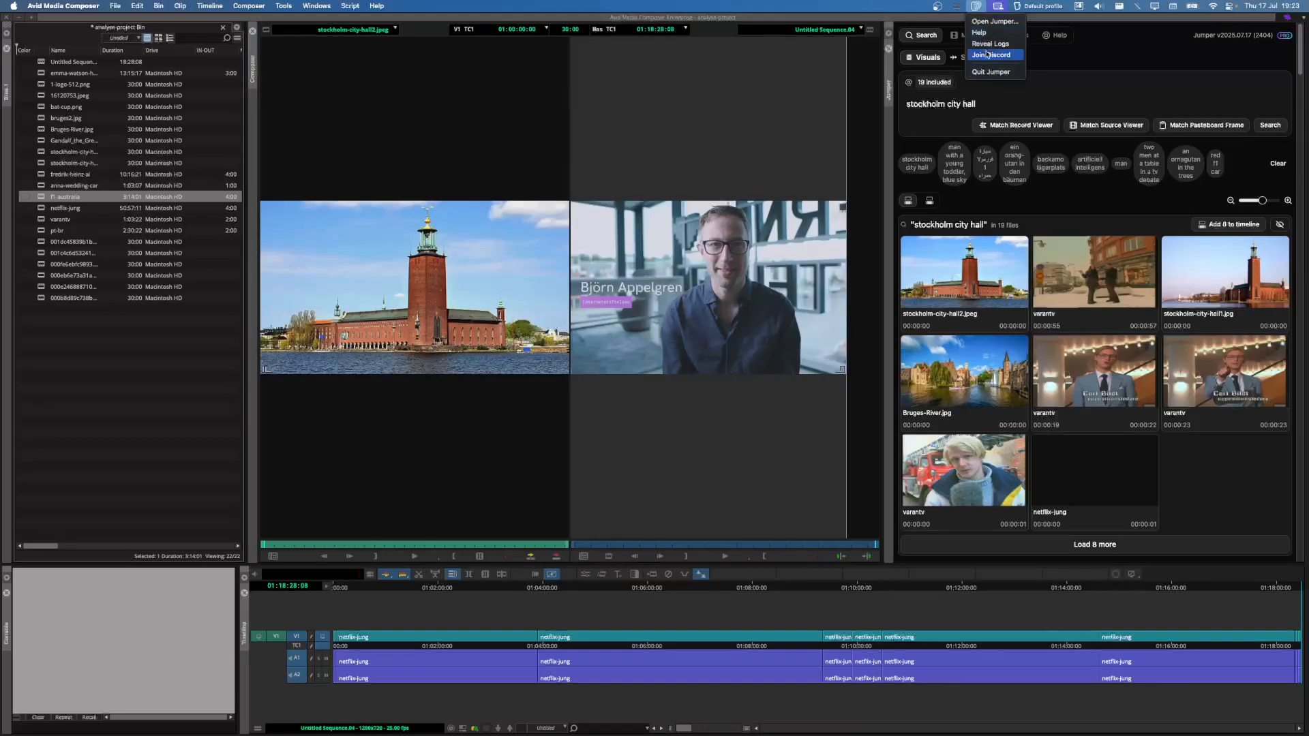
left_click(978, 8)
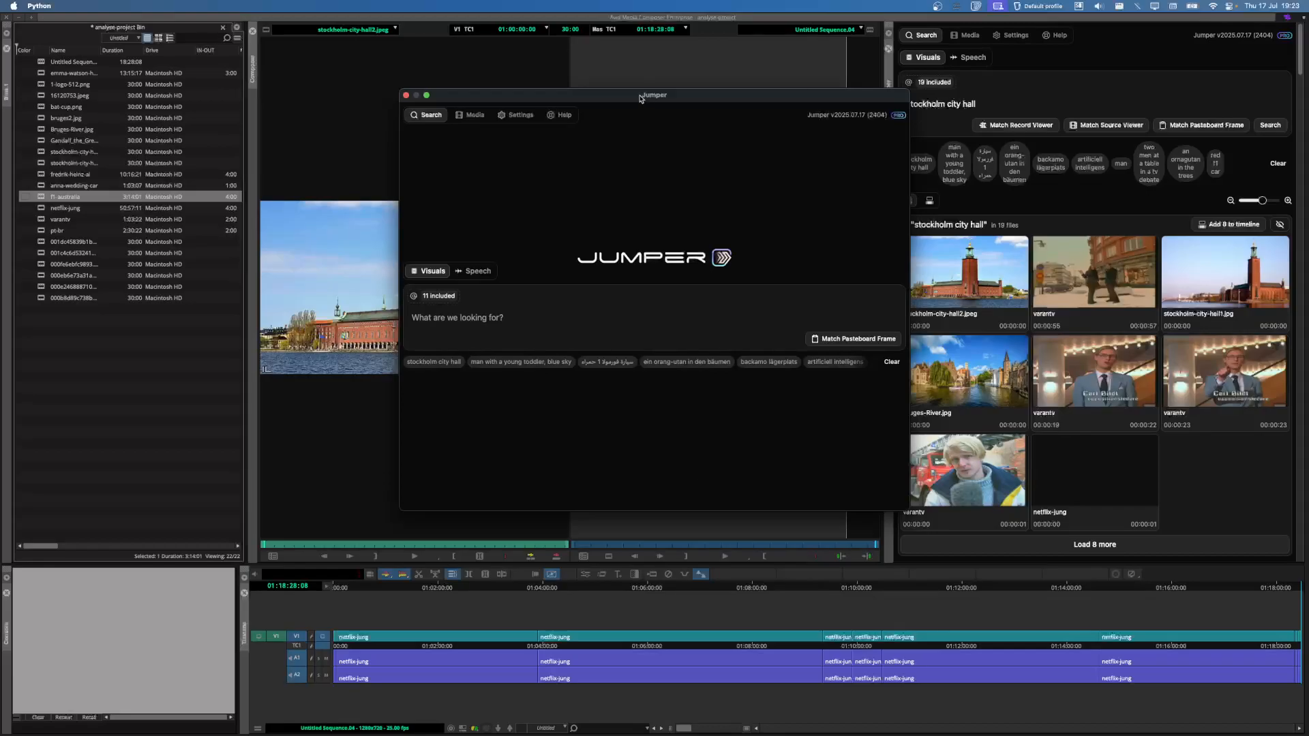
left_click_drag(642, 96, 641, 121)
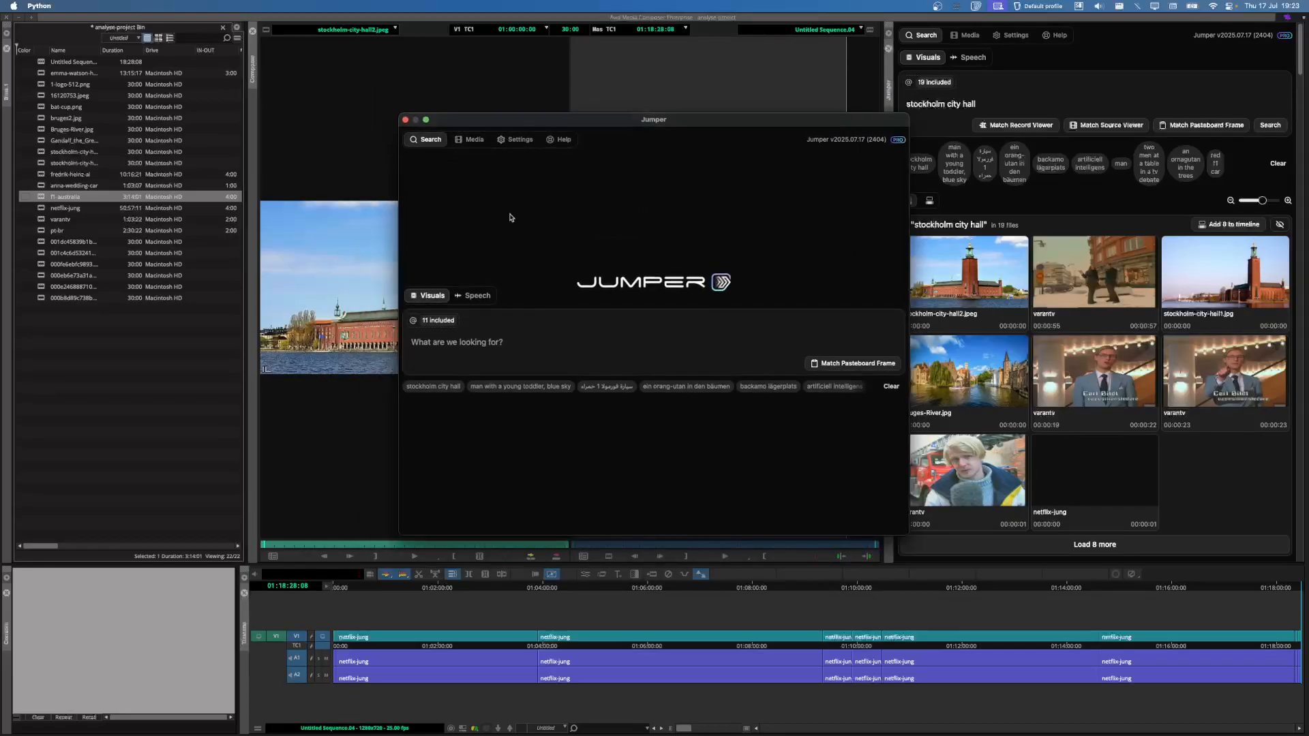
left_click(471, 139)
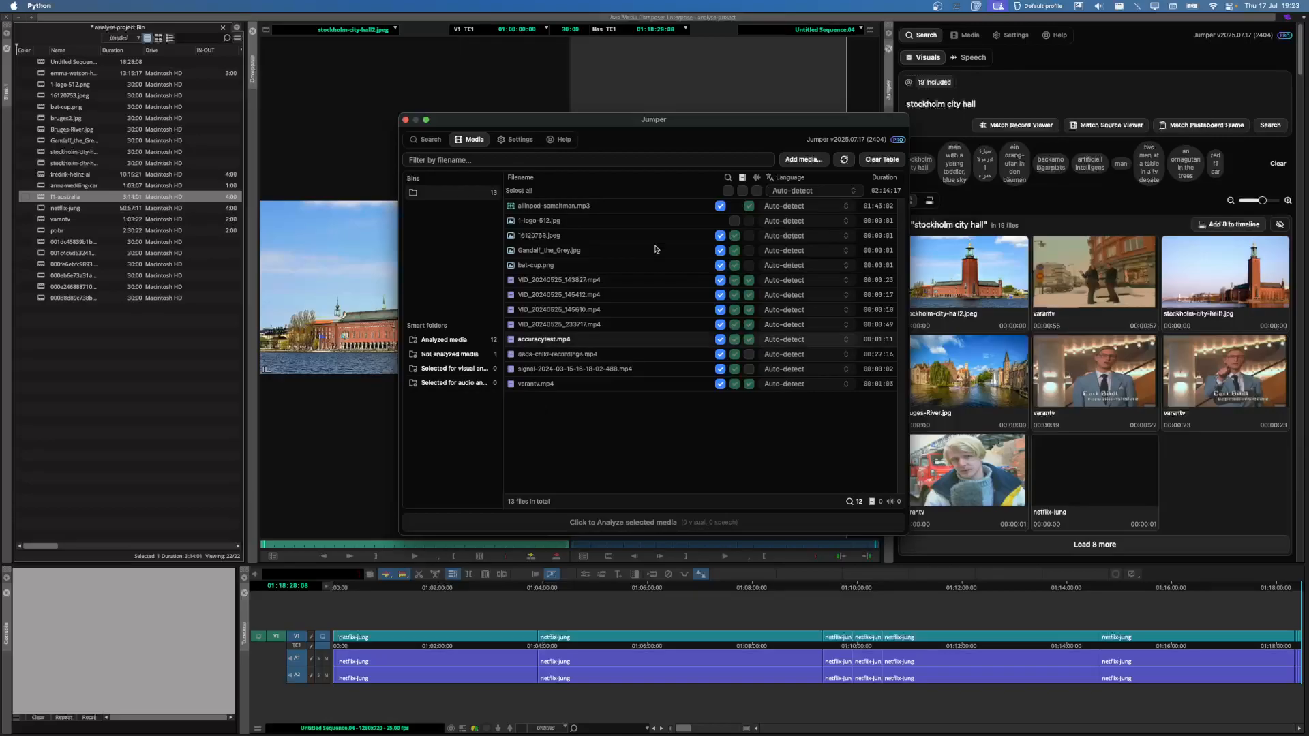
left_click(429, 140)
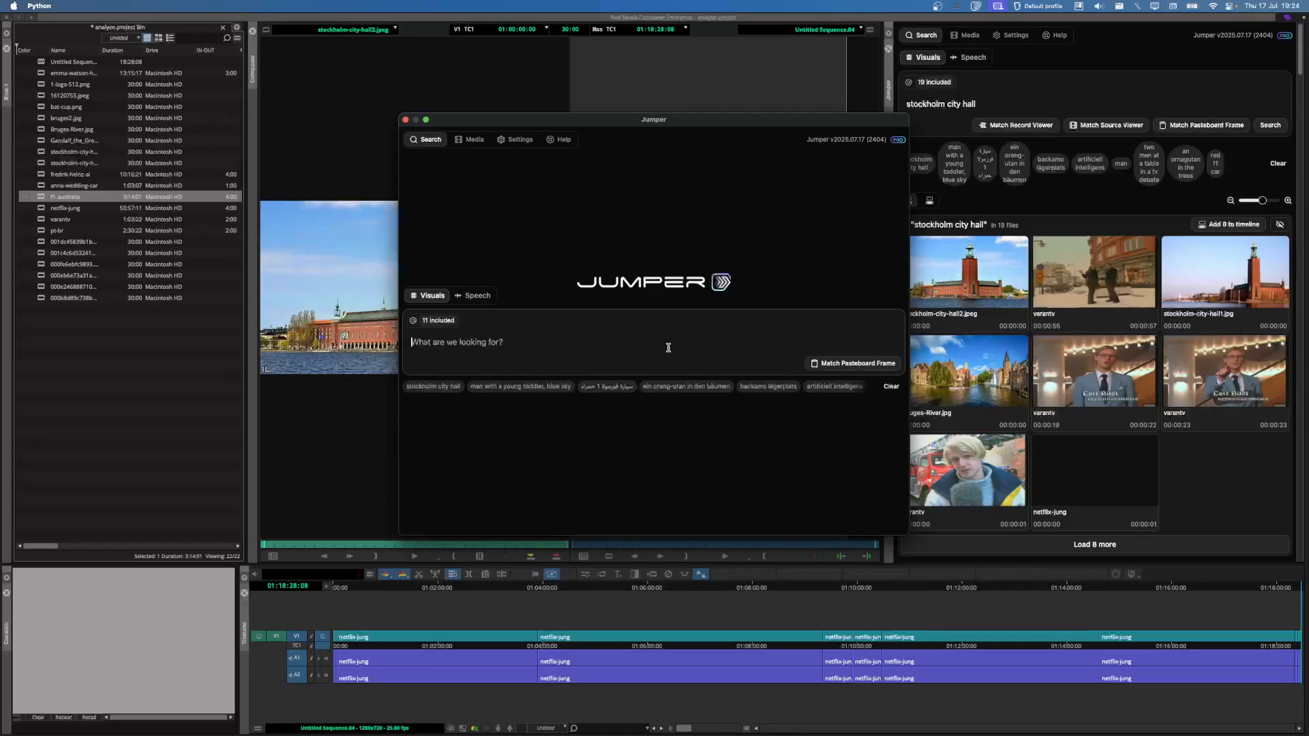
Step: Search for 'a man in a black jacket sitting at a table outside' and reveal the top match in Finder
type("a")
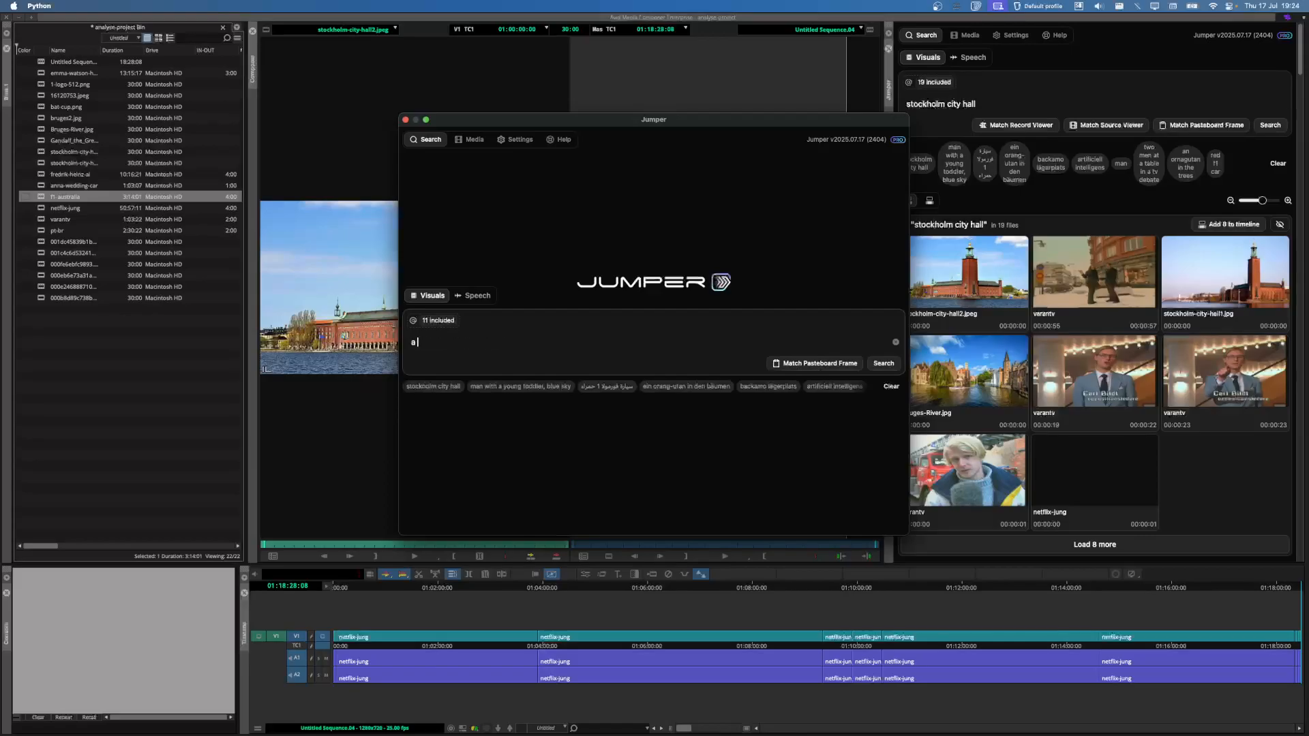
type(" man sn a back jacket sitting at a table ou")
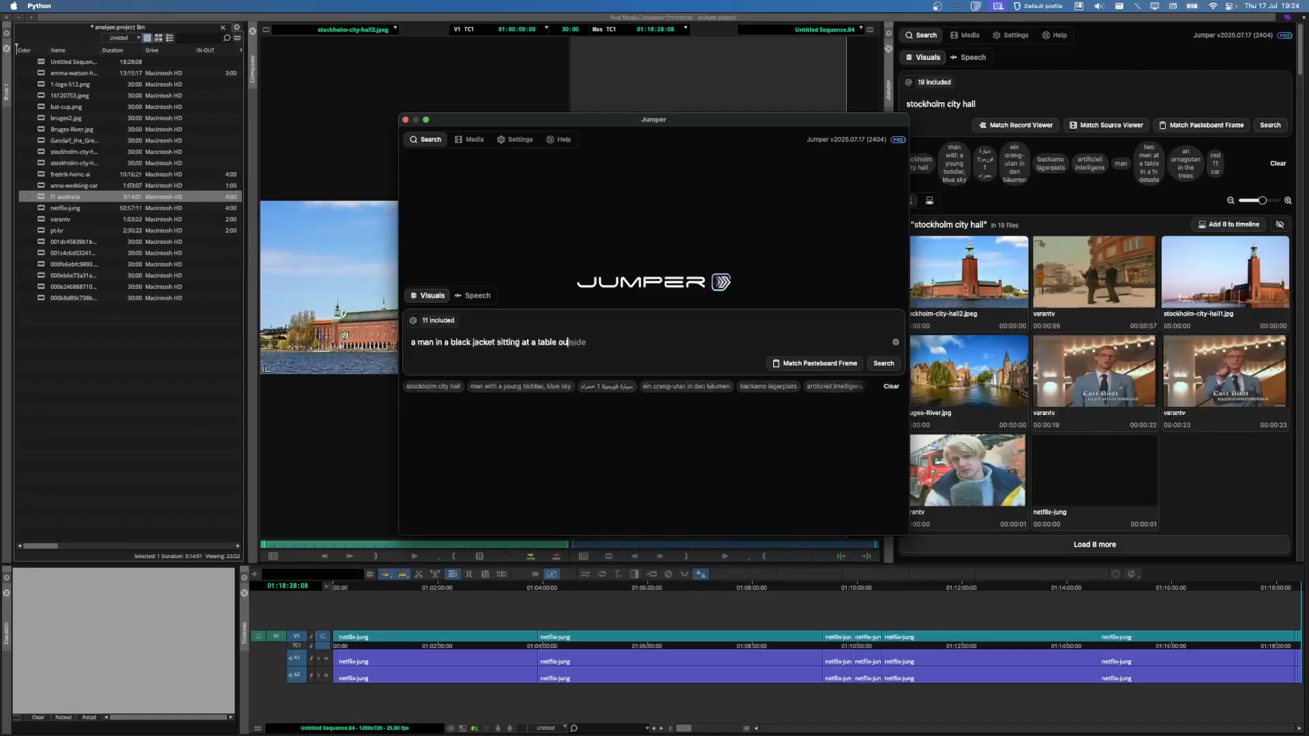
type("tside")
key("Return")
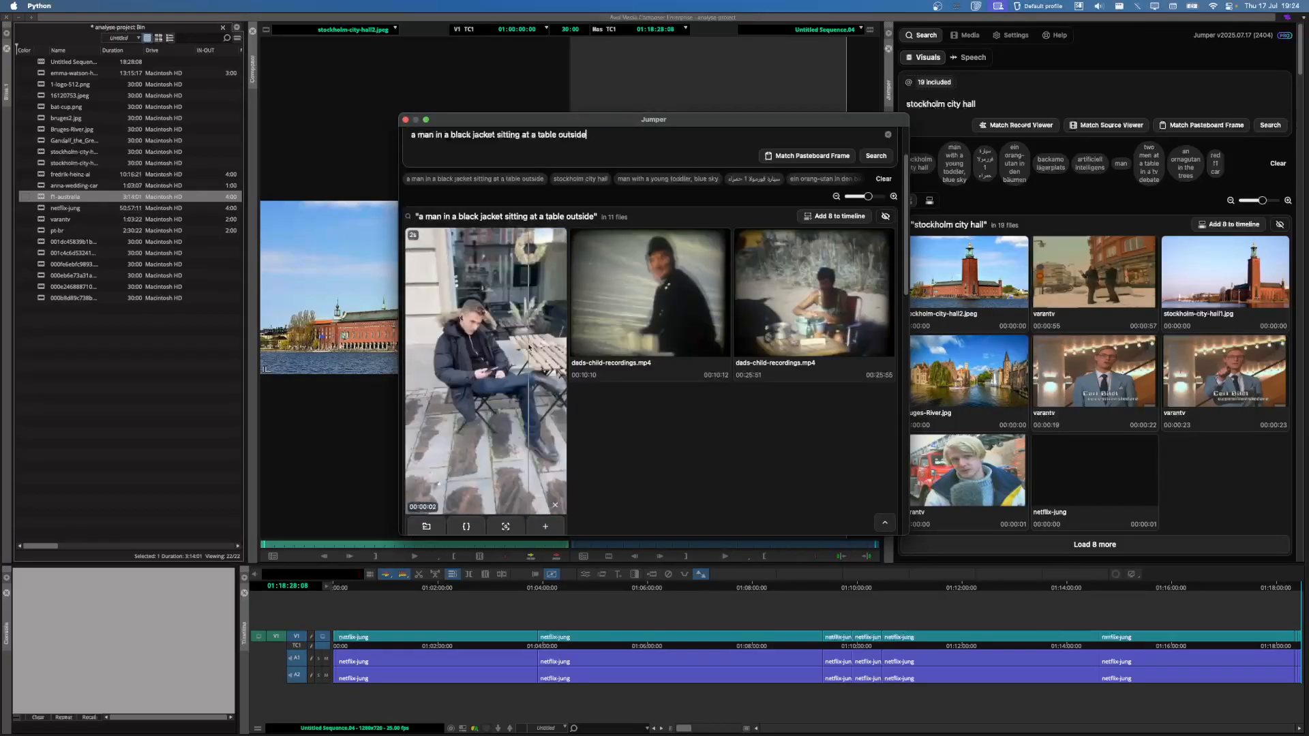
scroll(529, 348, "down", 1)
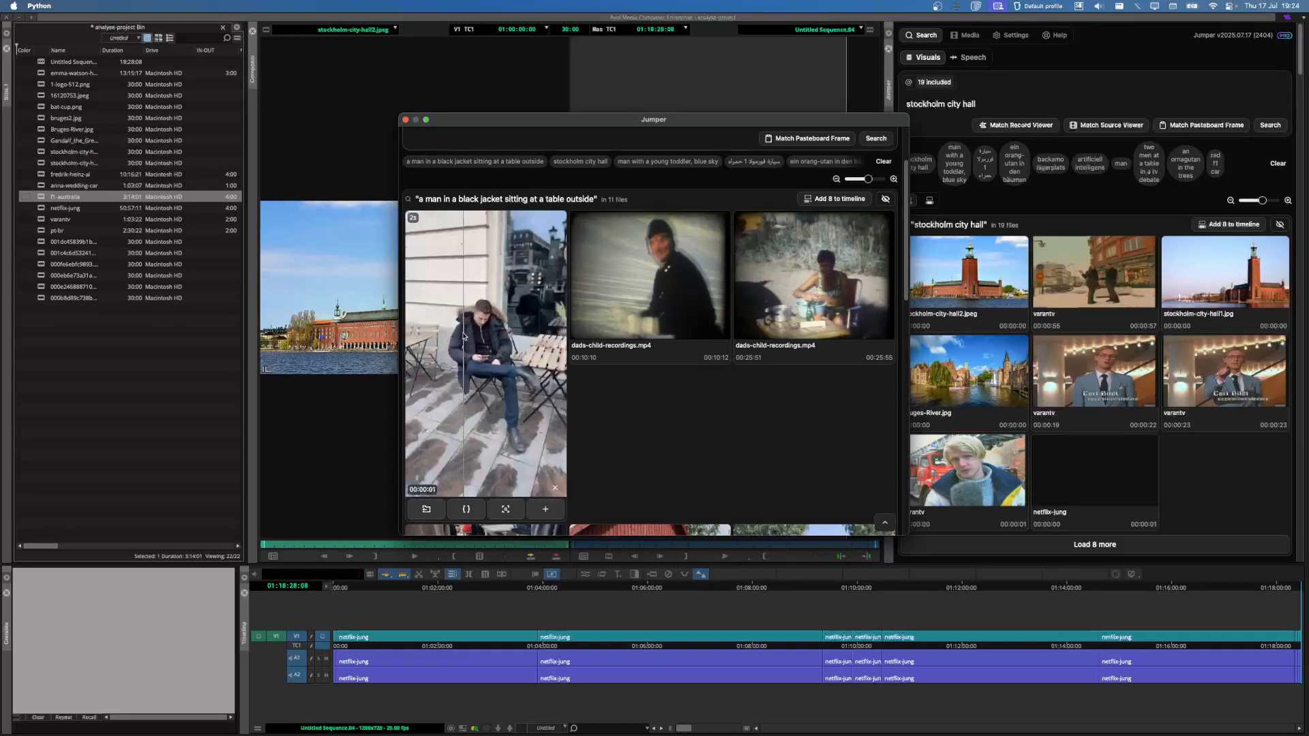
left_click(427, 513)
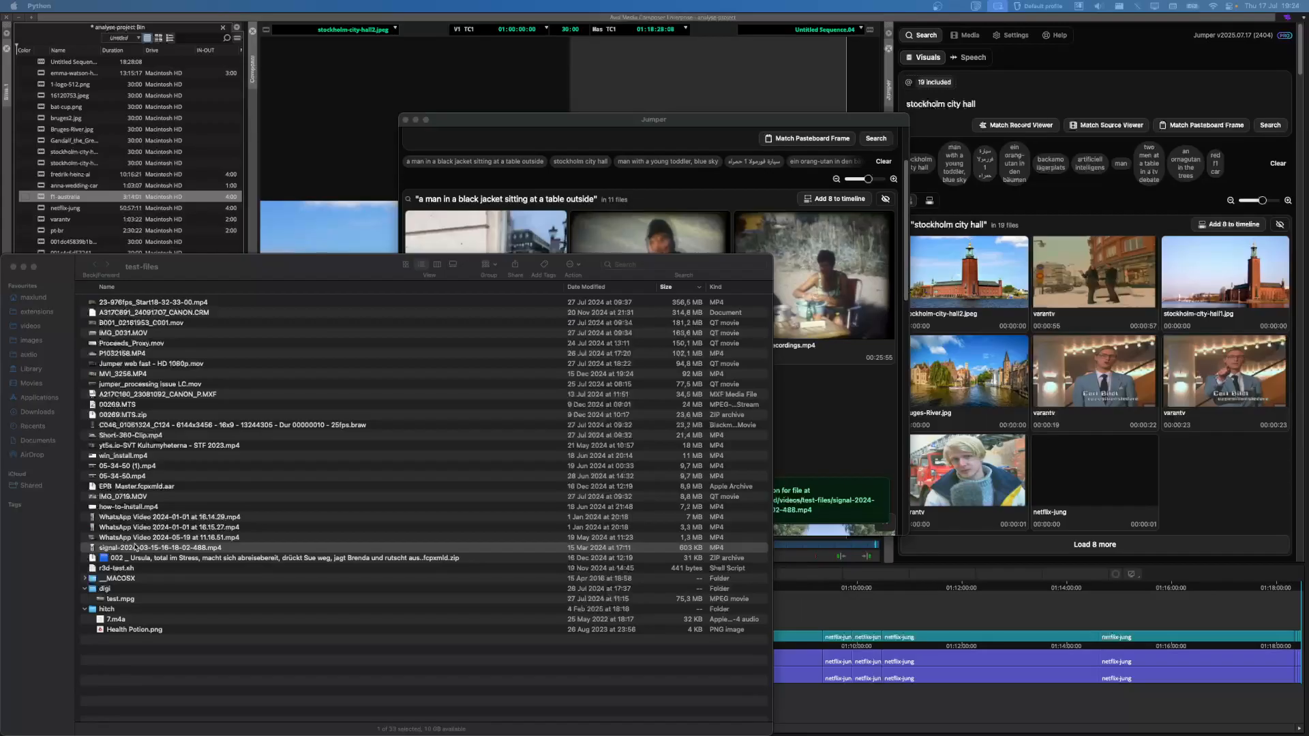
Step: Reveal dads-child-recordings.mp4 from the Jumper results in the Finder videos folder
left_click(629, 179)
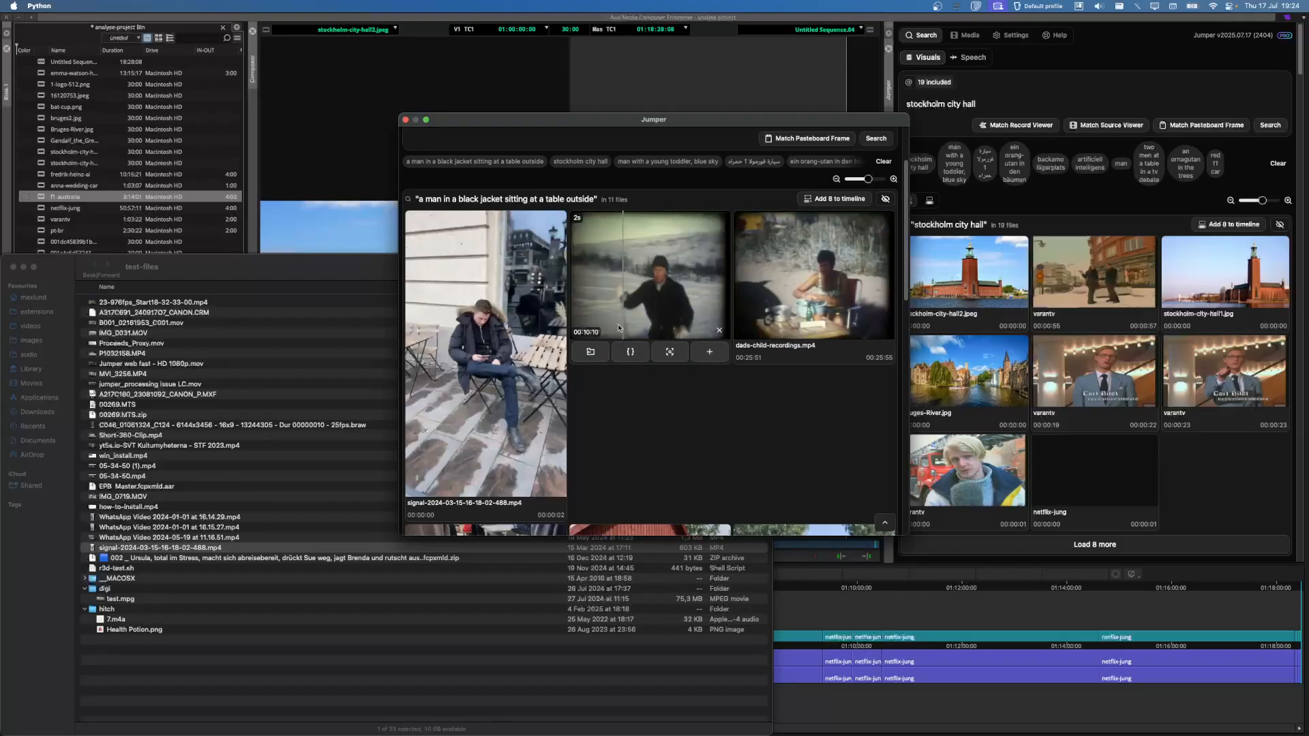
left_click(590, 352)
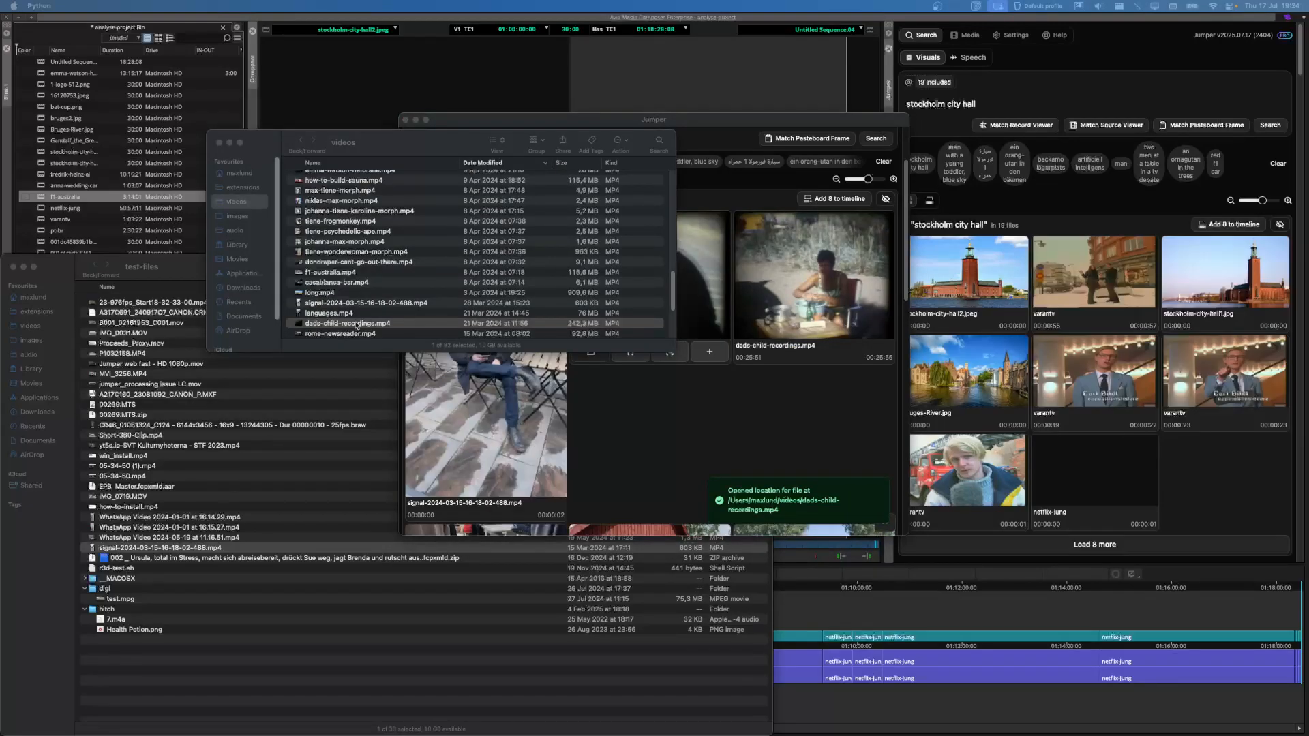
left_click(313, 326)
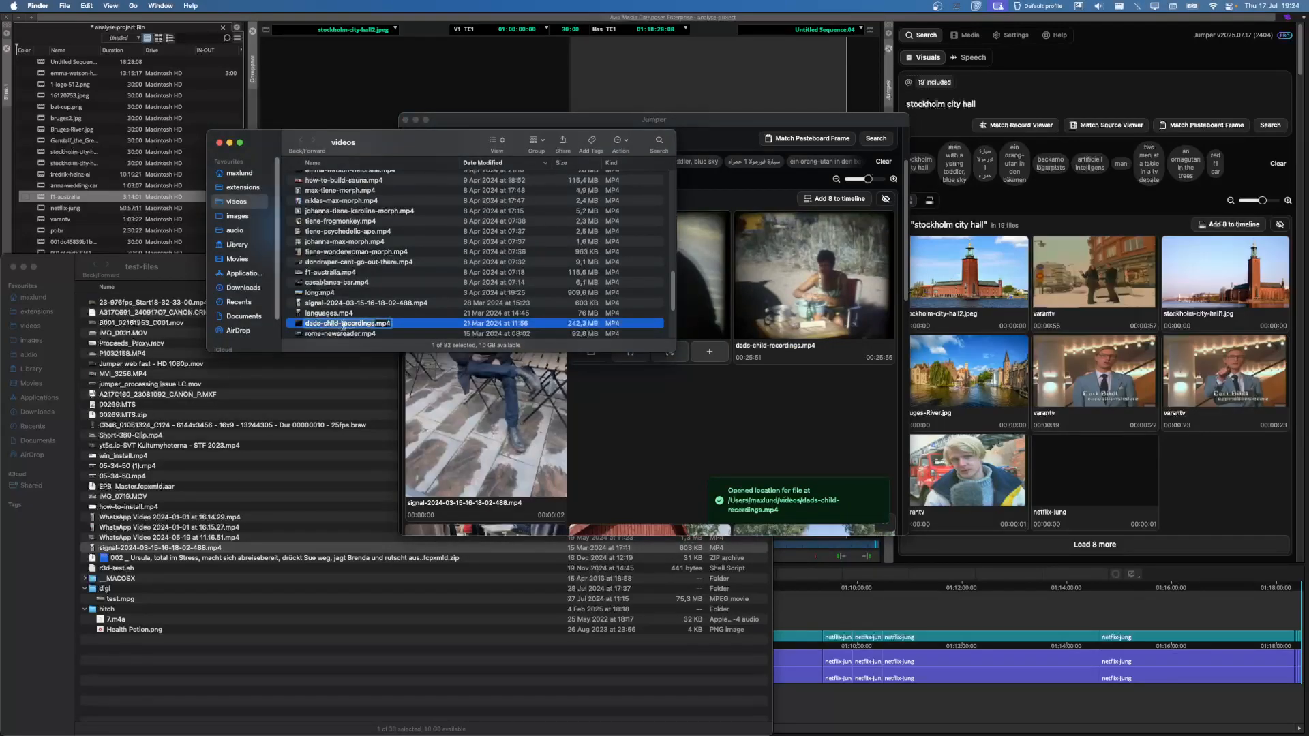
left_click(614, 429)
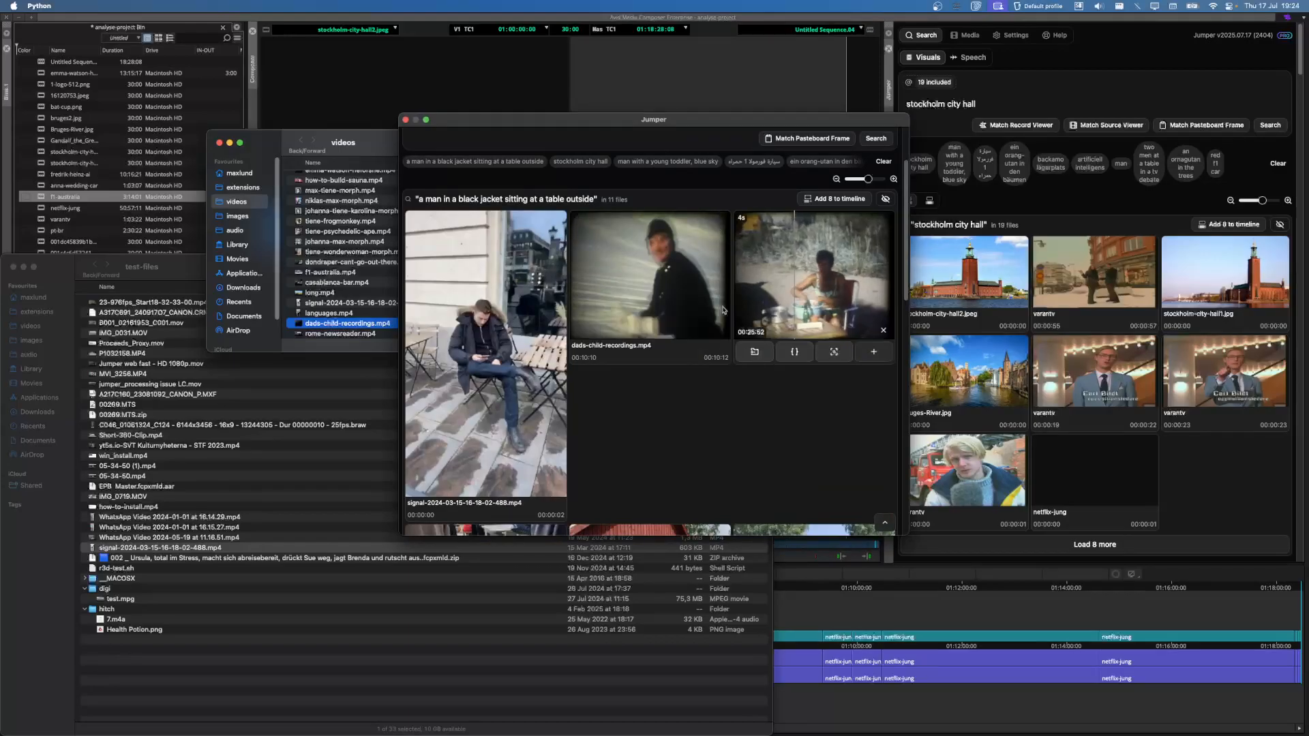
scroll(713, 321, "up", 3)
Step: Run a Google Images search for 'a toy red car' in Chrome
key("super+Tab")
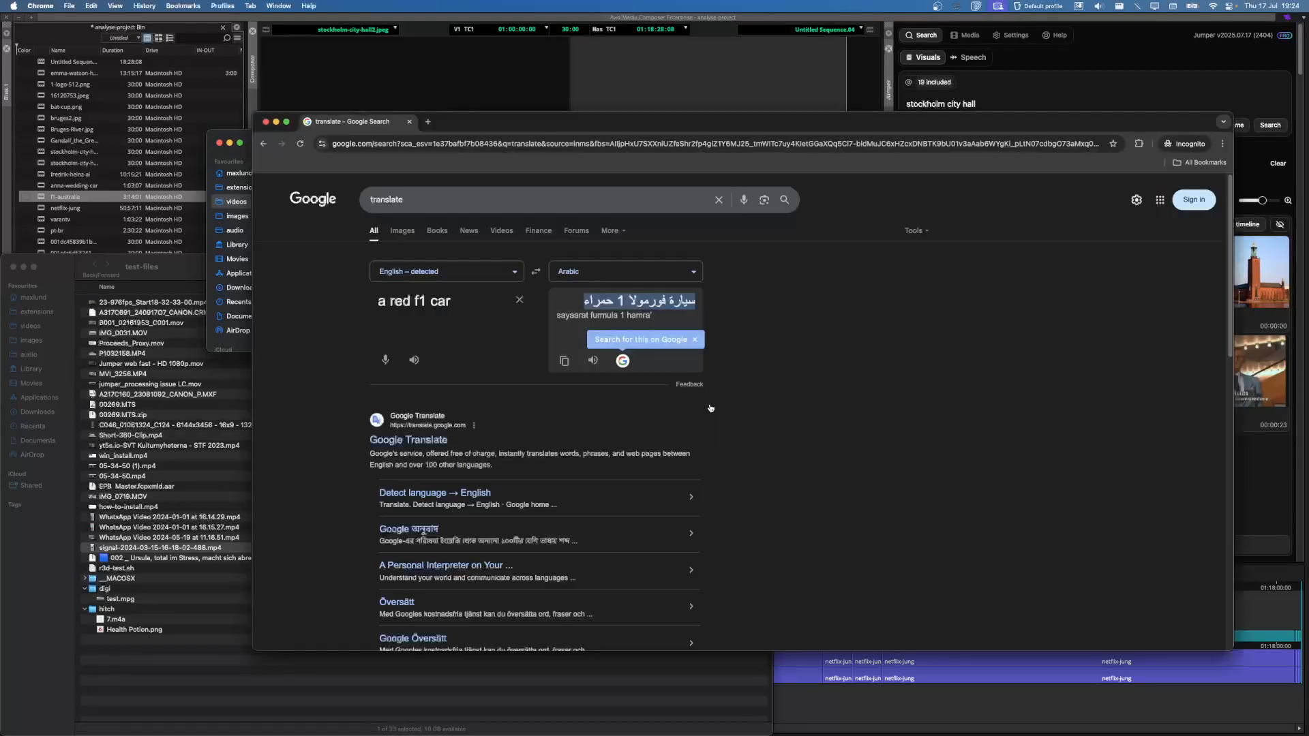
left_click(471, 203)
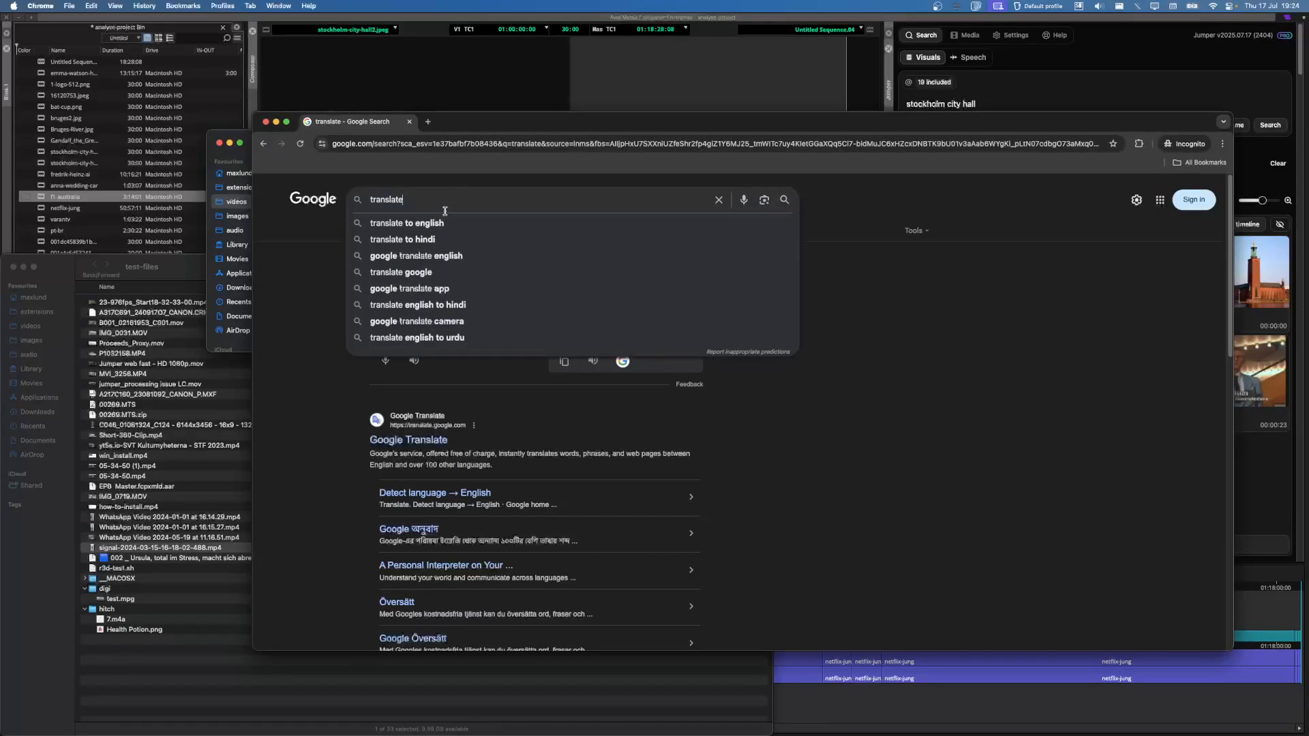
left_click(396, 260)
left_click(403, 230)
double_click(416, 198)
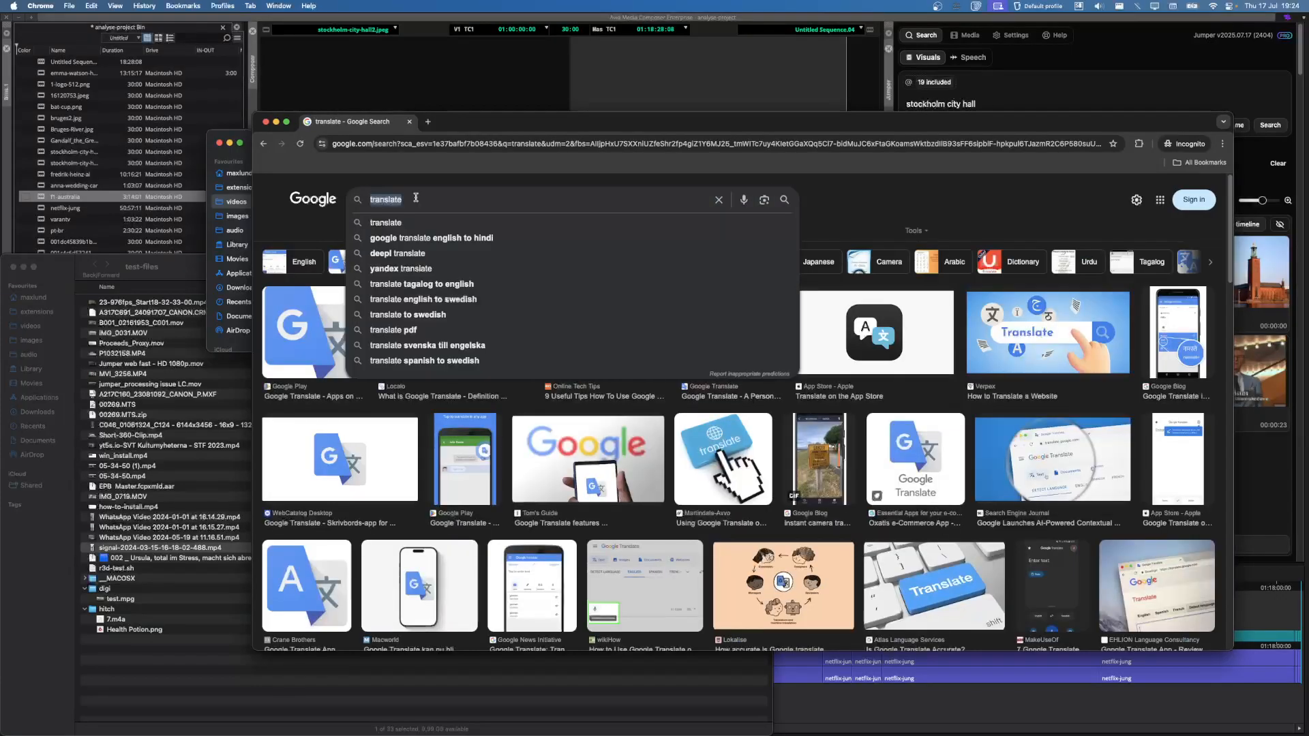
type("a toy red car")
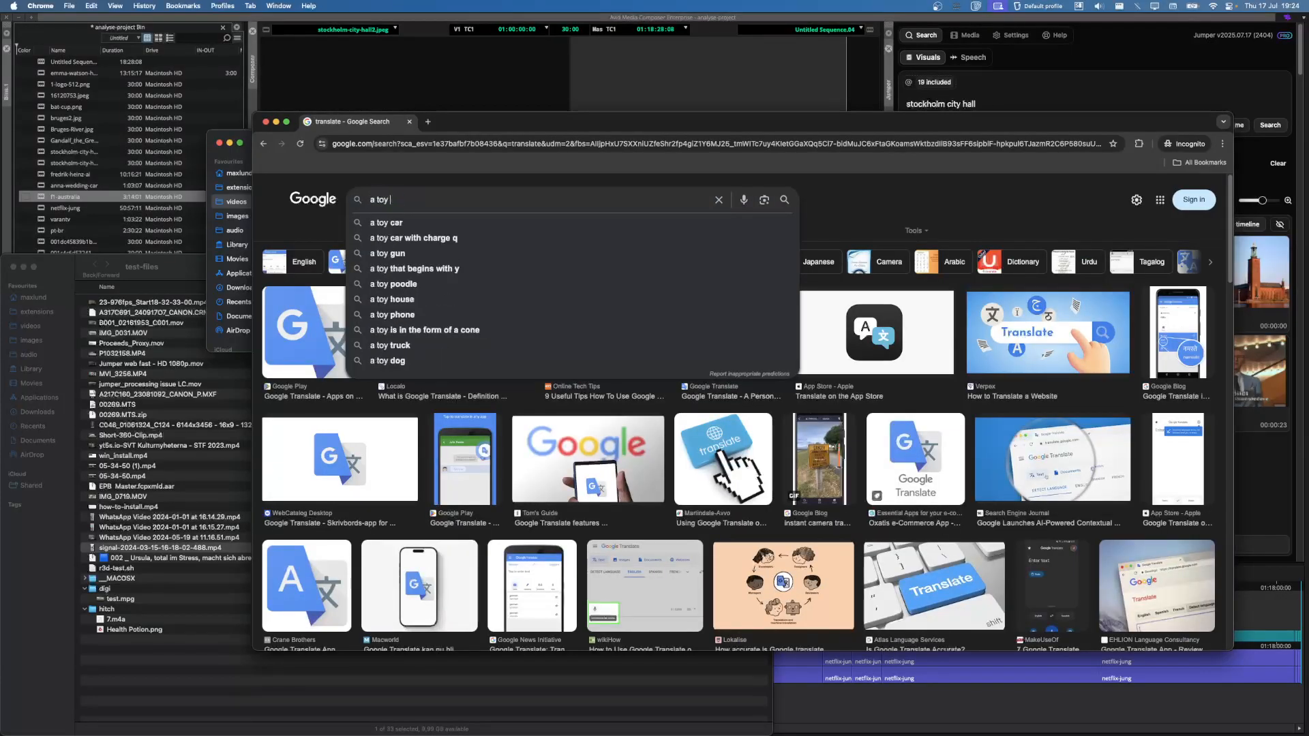
key("Return")
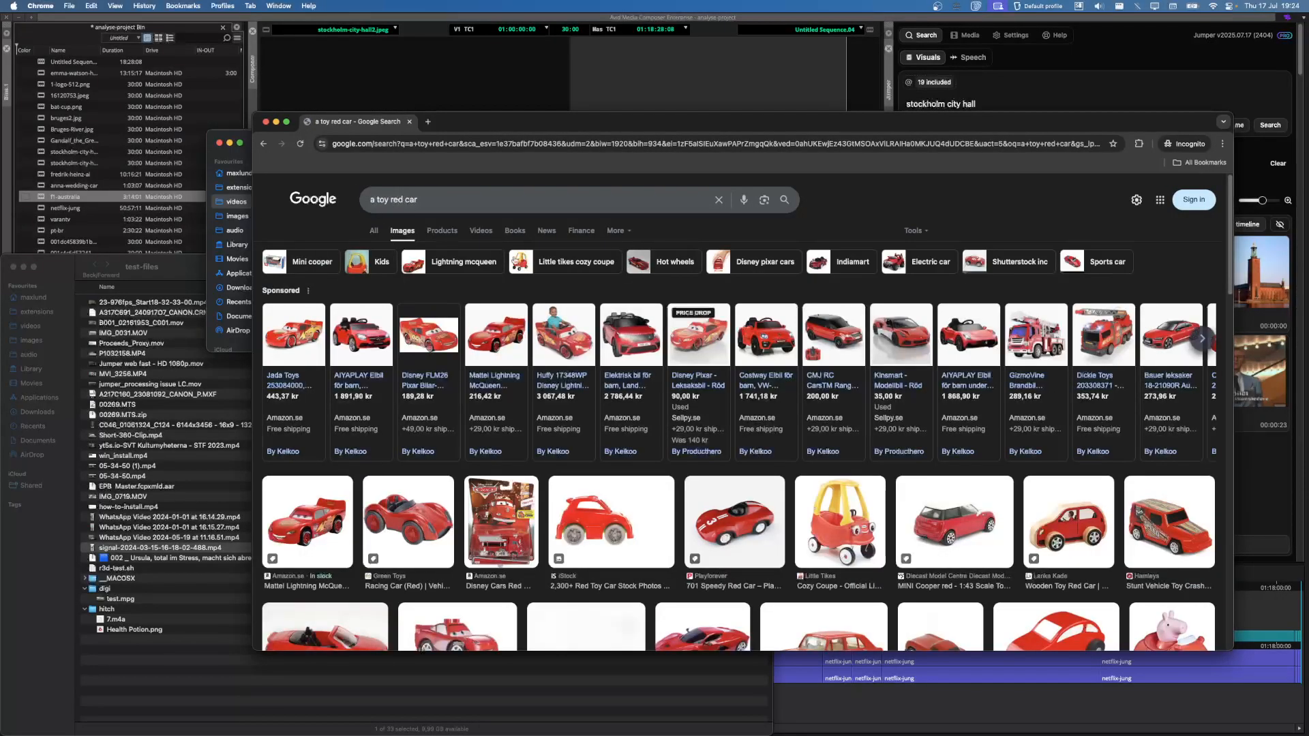
Step: Copy the red racing car image to the clipboard and return to Media Composer
scroll(685, 283, "down", 5)
scroll(685, 282, "up", 3)
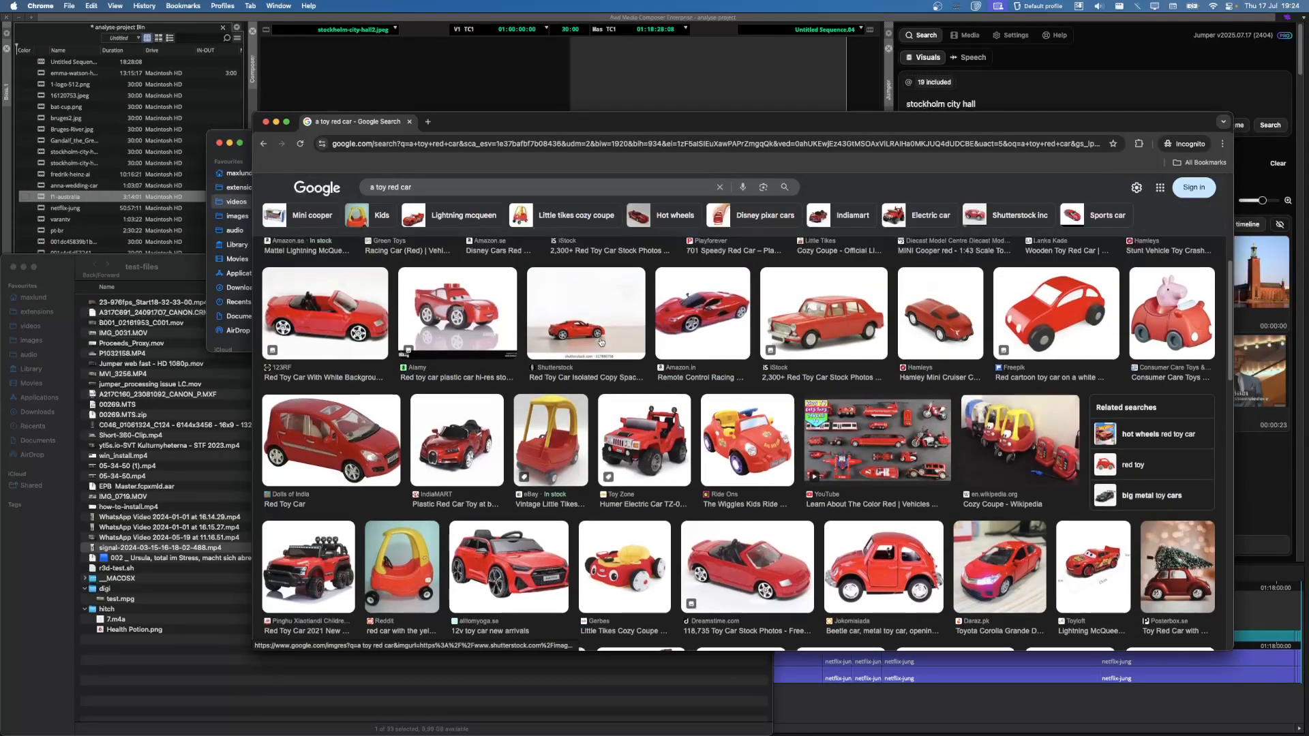
scroll(600, 341, "down", 4)
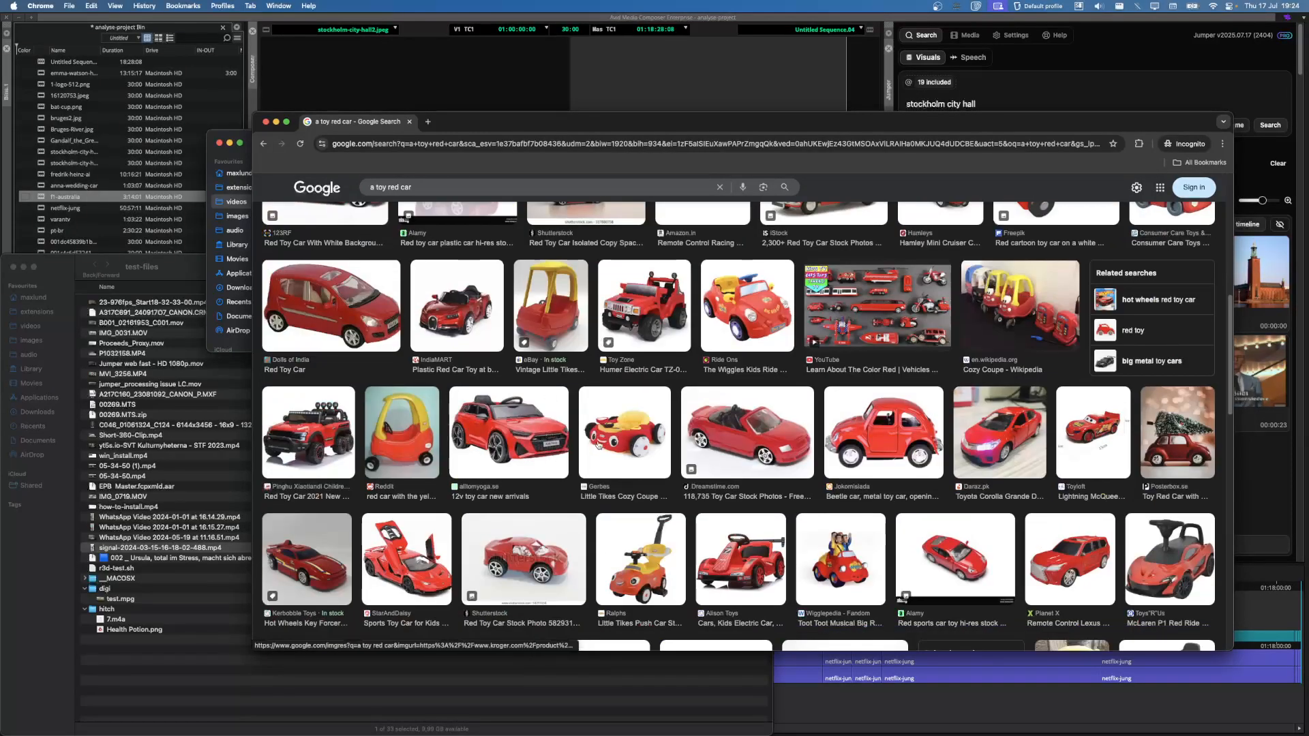
scroll(682, 469, "up", 5)
scroll(680, 468, "down", 3)
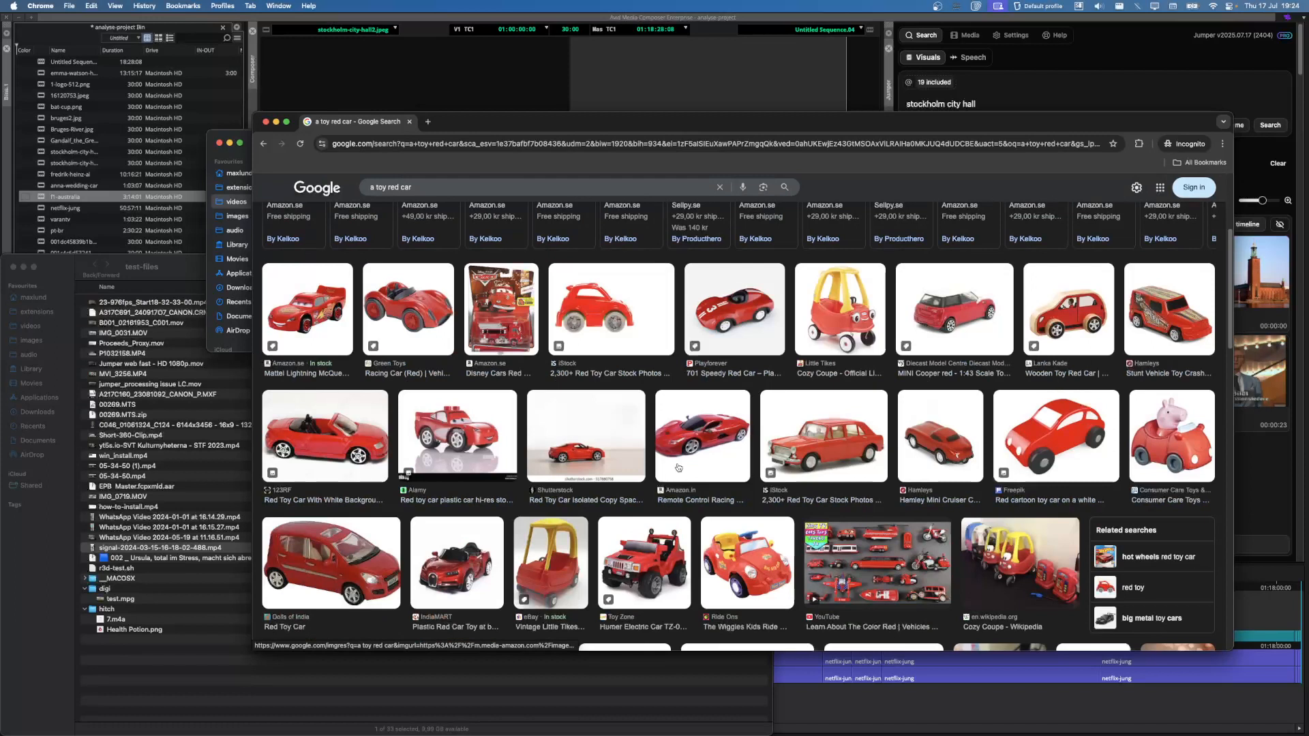
left_click(731, 456)
right_click(981, 351)
left_click(1027, 465)
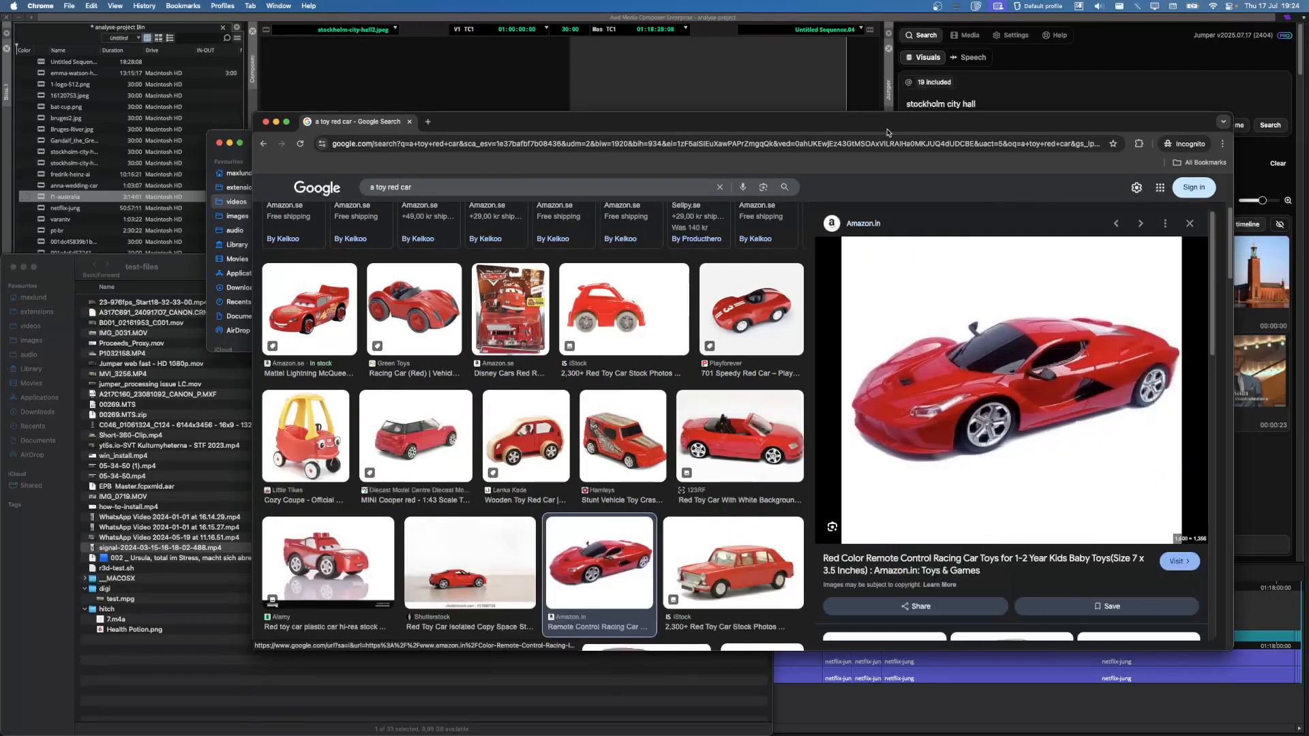
left_click(1064, 95)
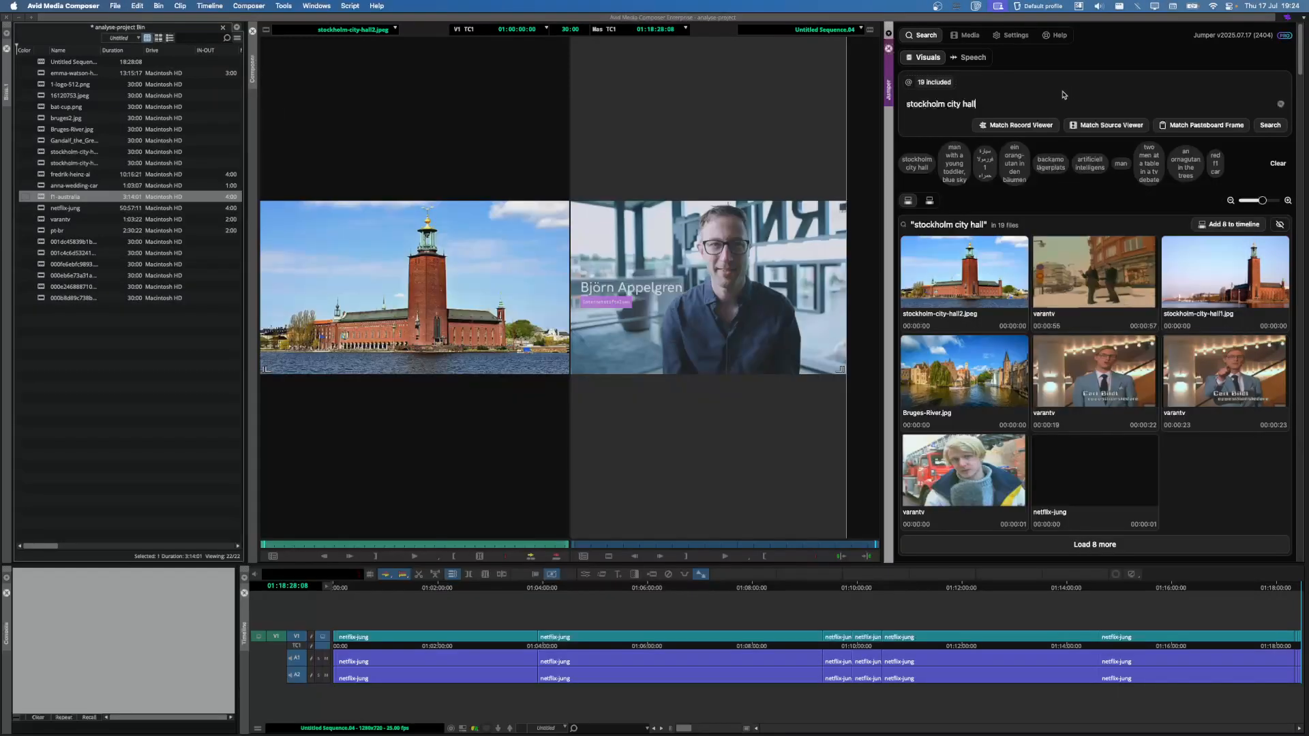
Step: Match the copied toy car image to bin clips, finding f1-australia shots, then open standalone Jumper
left_click(1200, 126)
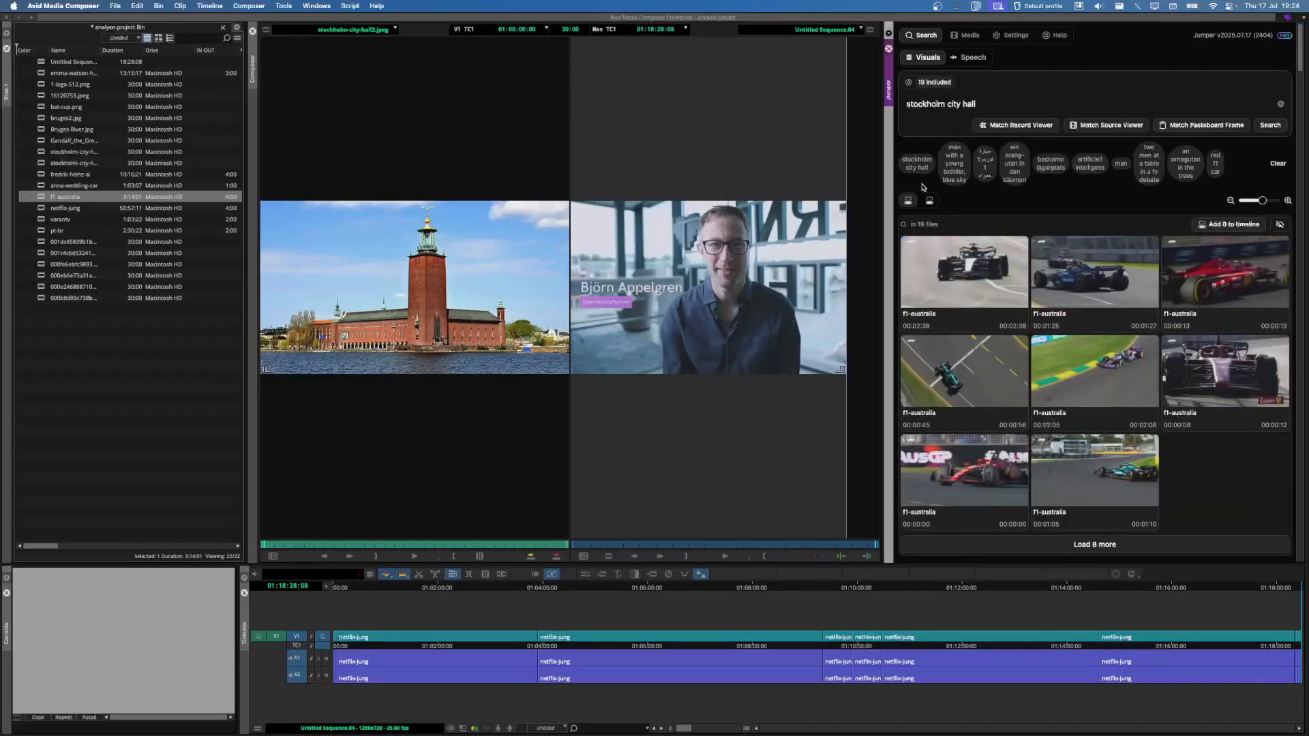
mouse_move(1184, 315)
left_click(977, 6)
Step: Paste the red car image into standalone Jumper, shrink thumbnails to four per row, then close it
left_click(587, 205)
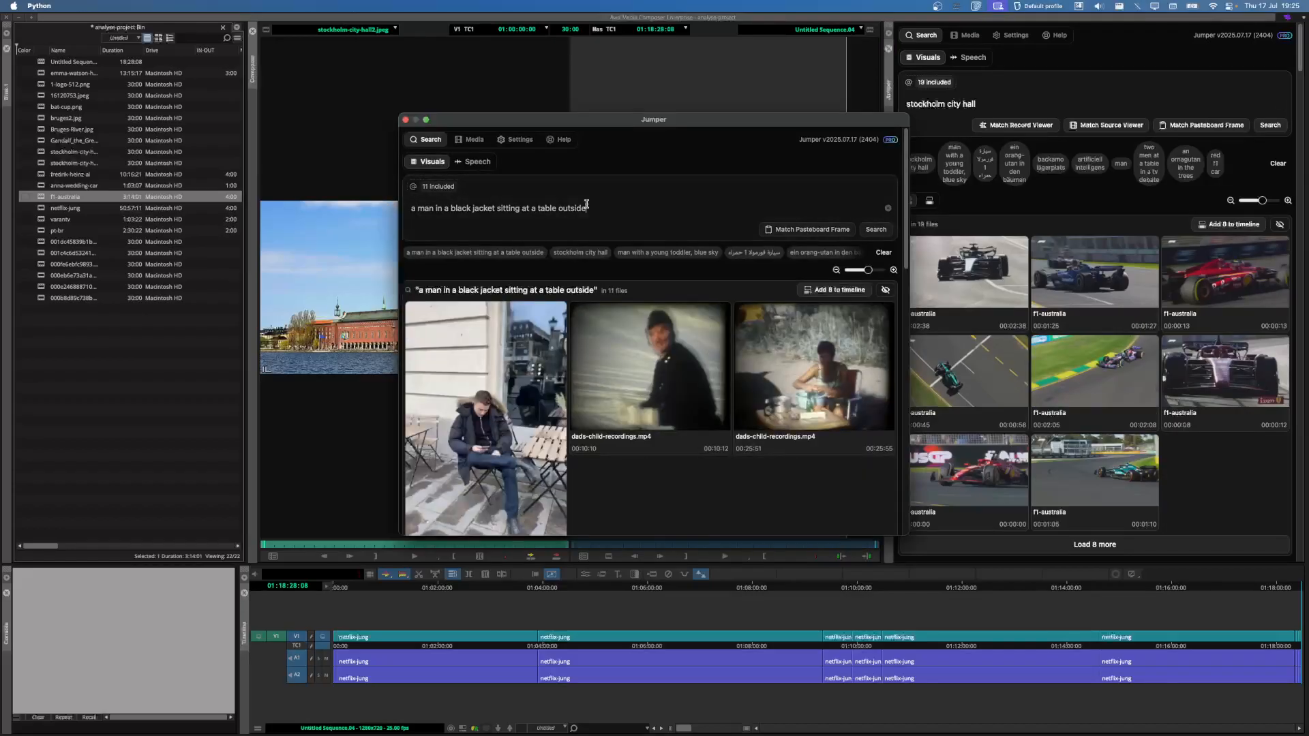
key("super+v")
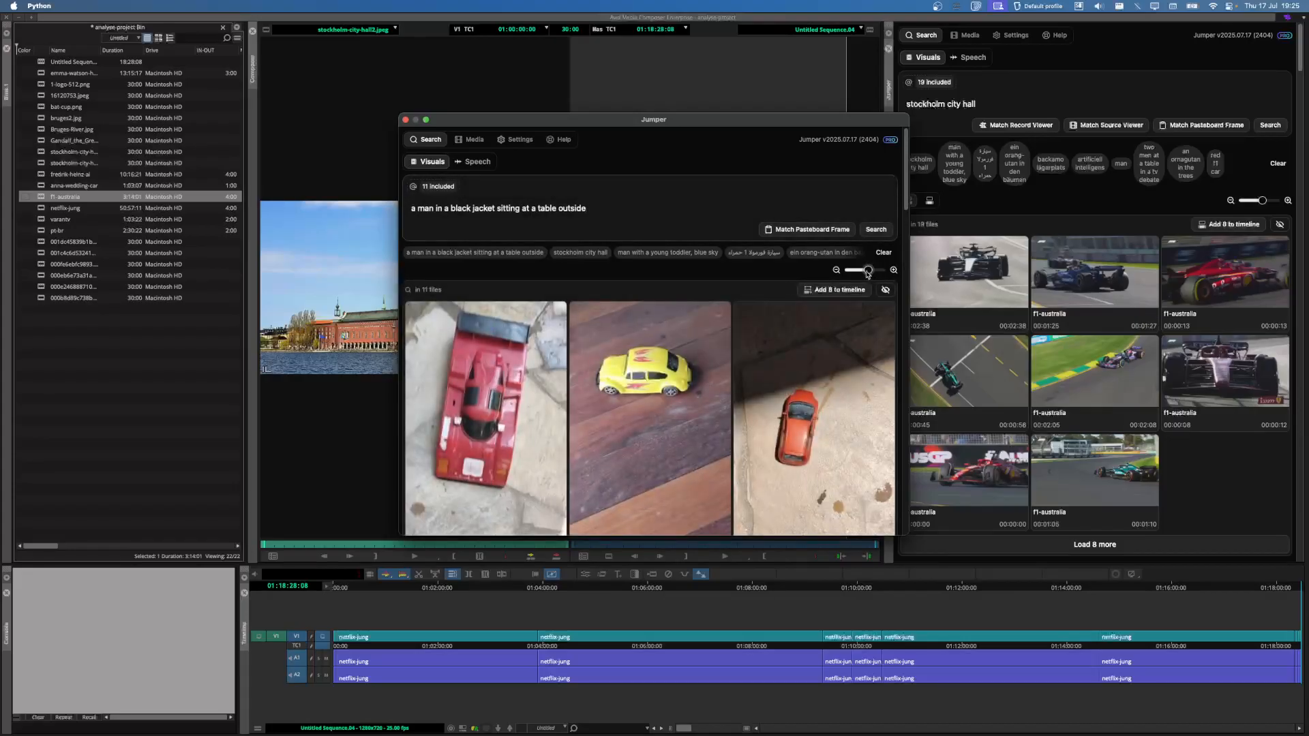
left_click_drag(868, 270, 861, 271)
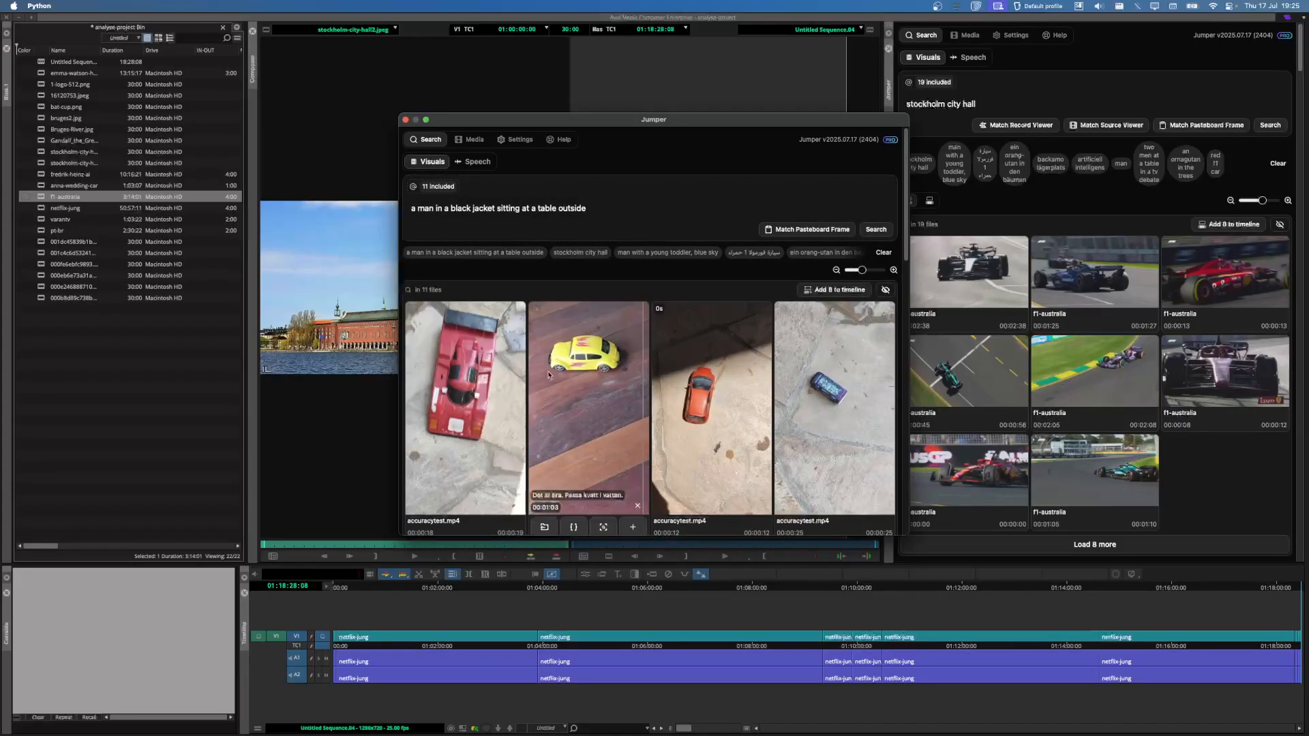
left_click(730, 90)
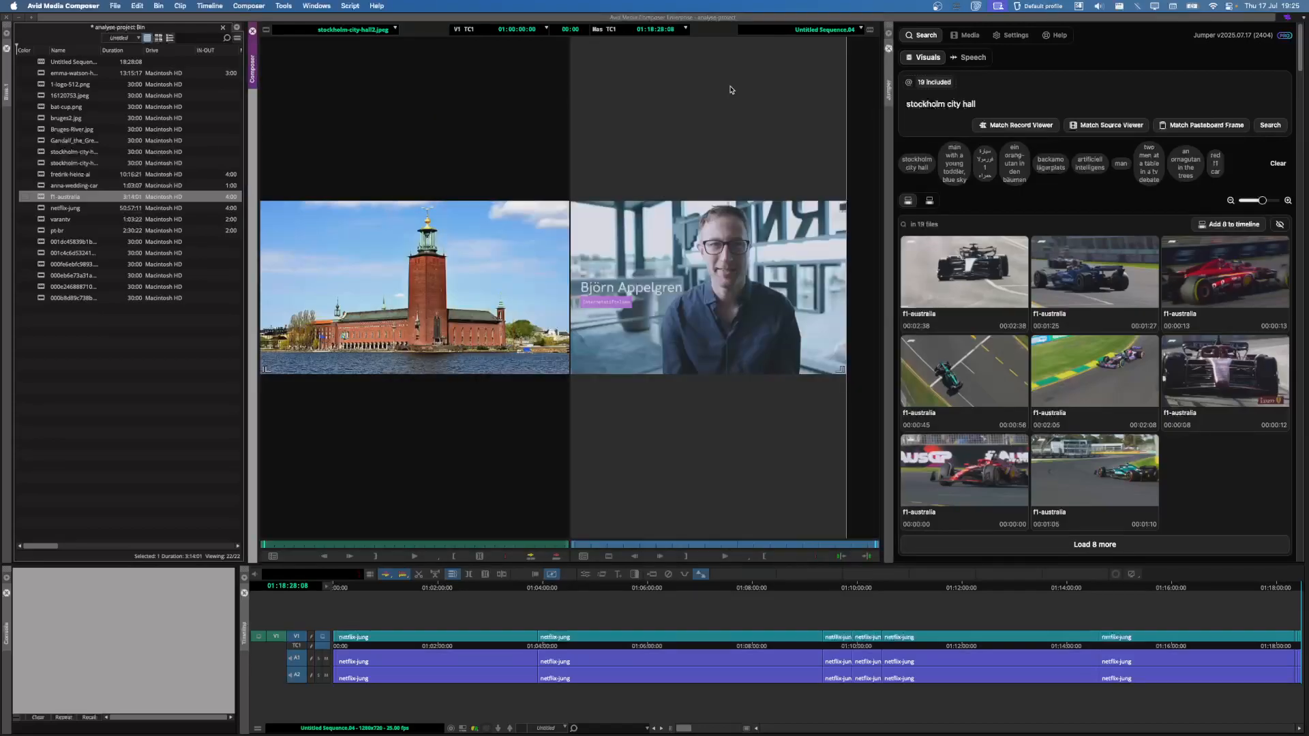